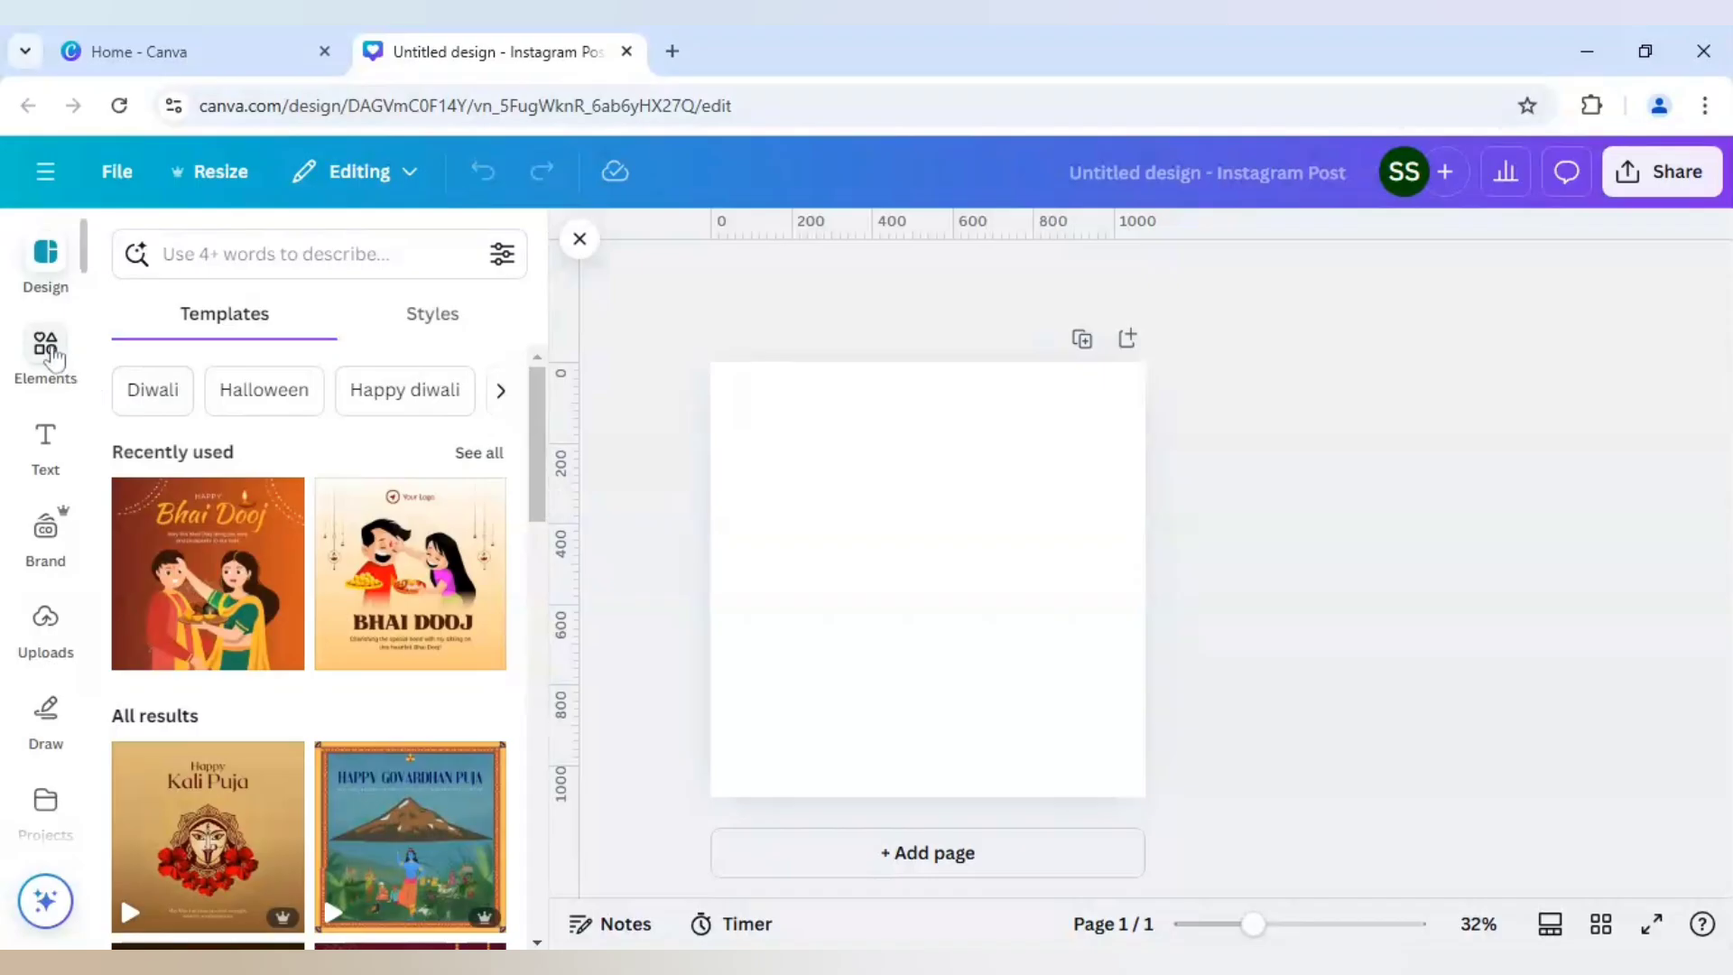
Step: Show the Elements library of shapes and graphics next to the blank Instagram post
click(52, 355)
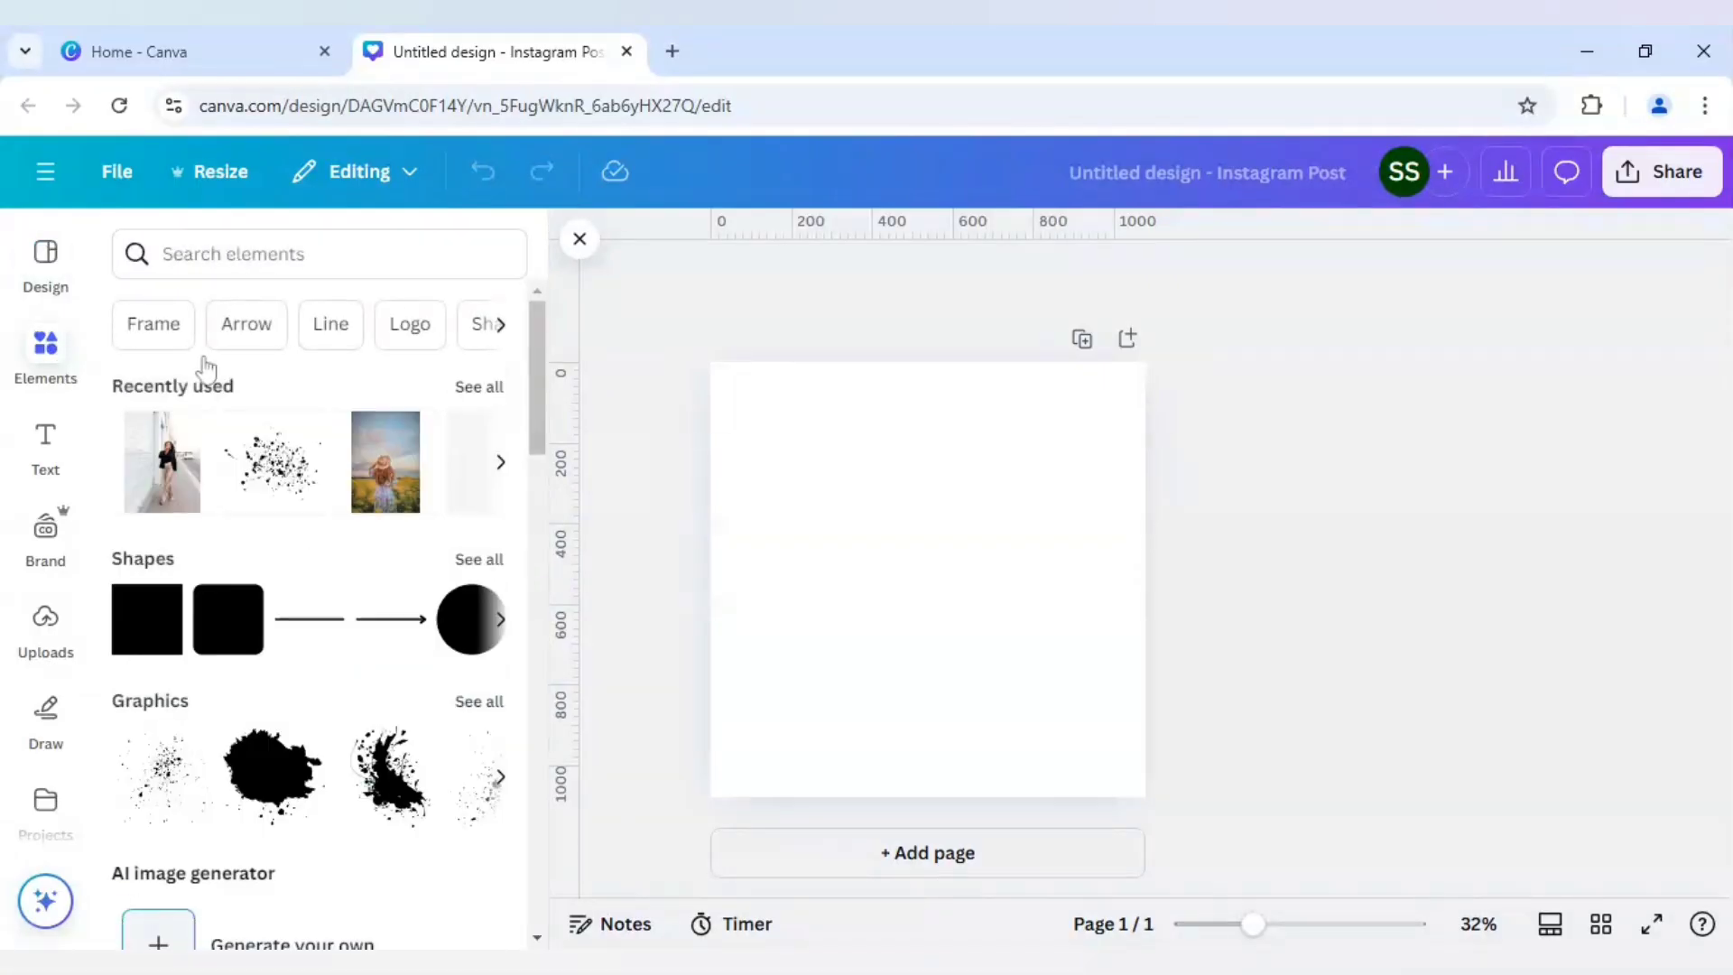
Step: Check and close the details of the recently used walking-woman photo
mouse_move(171, 484)
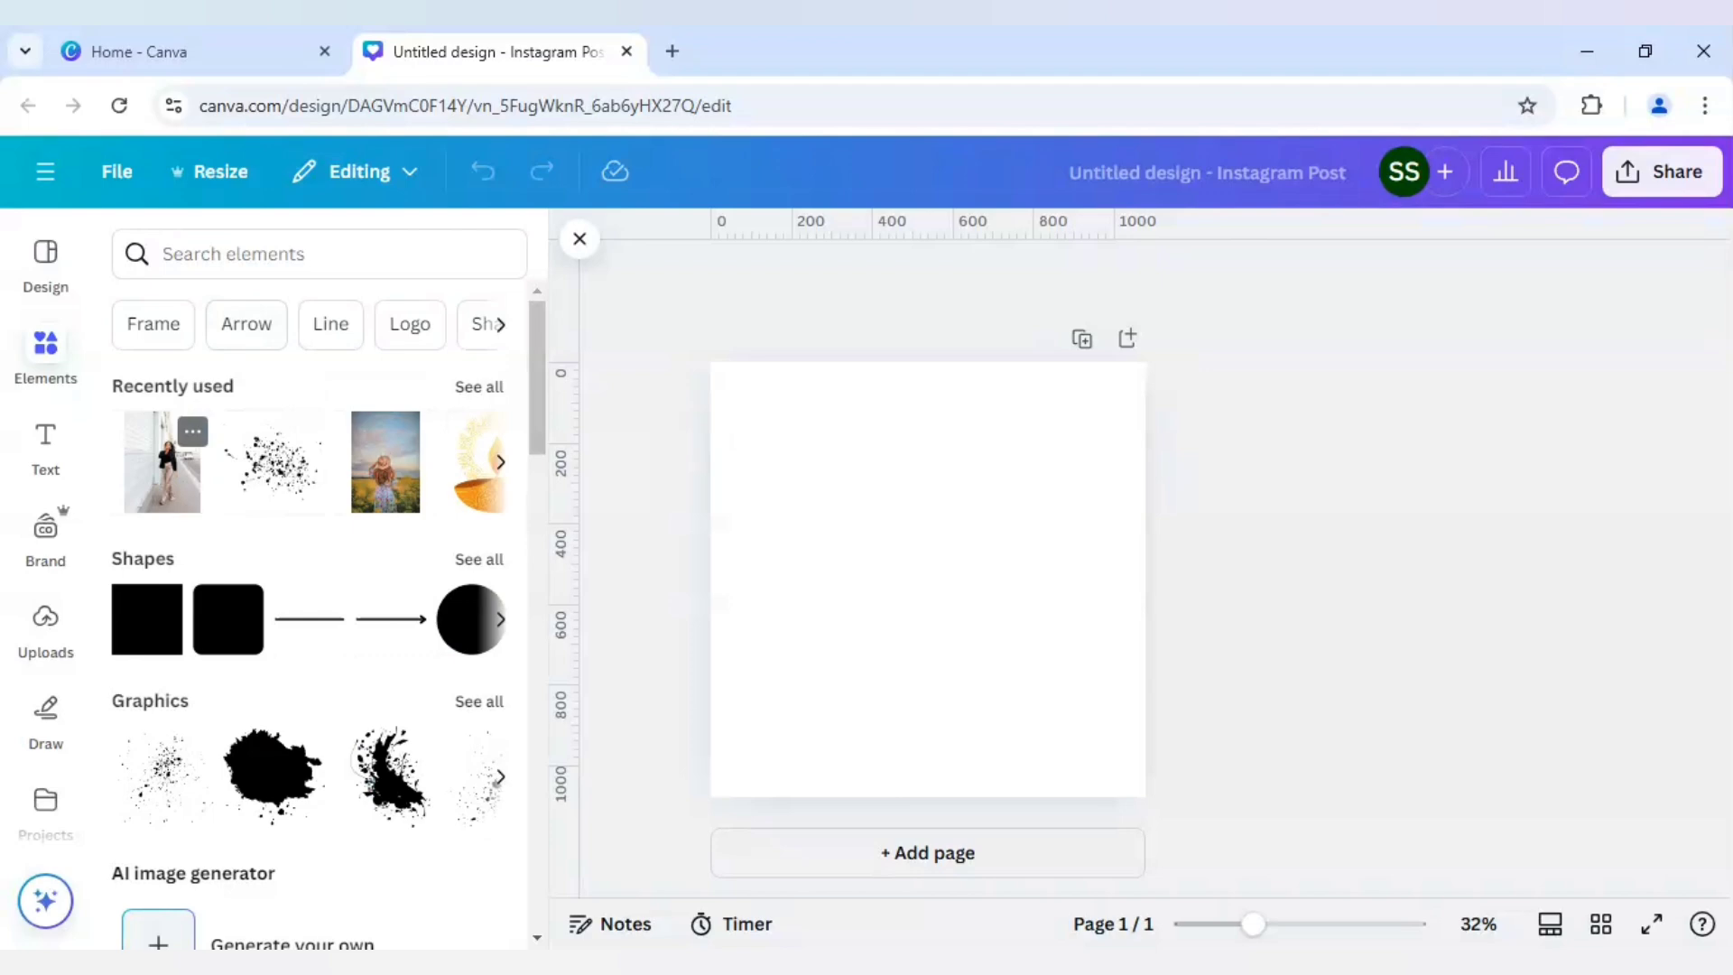
click(192, 432)
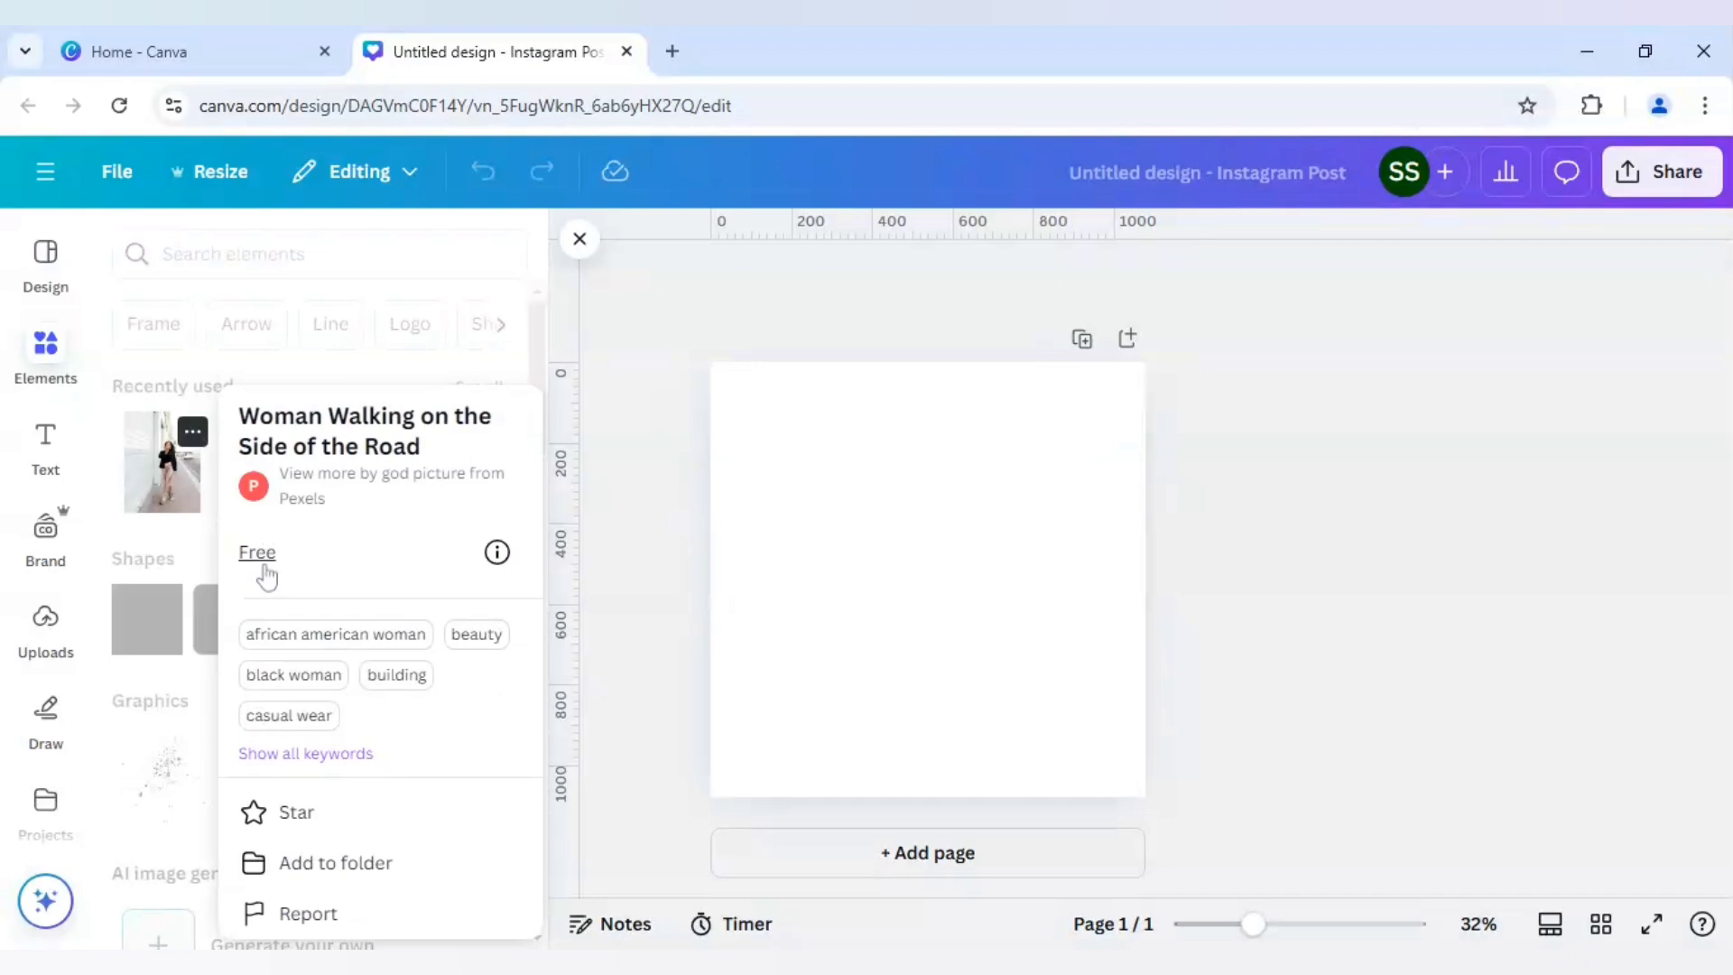
click(168, 487)
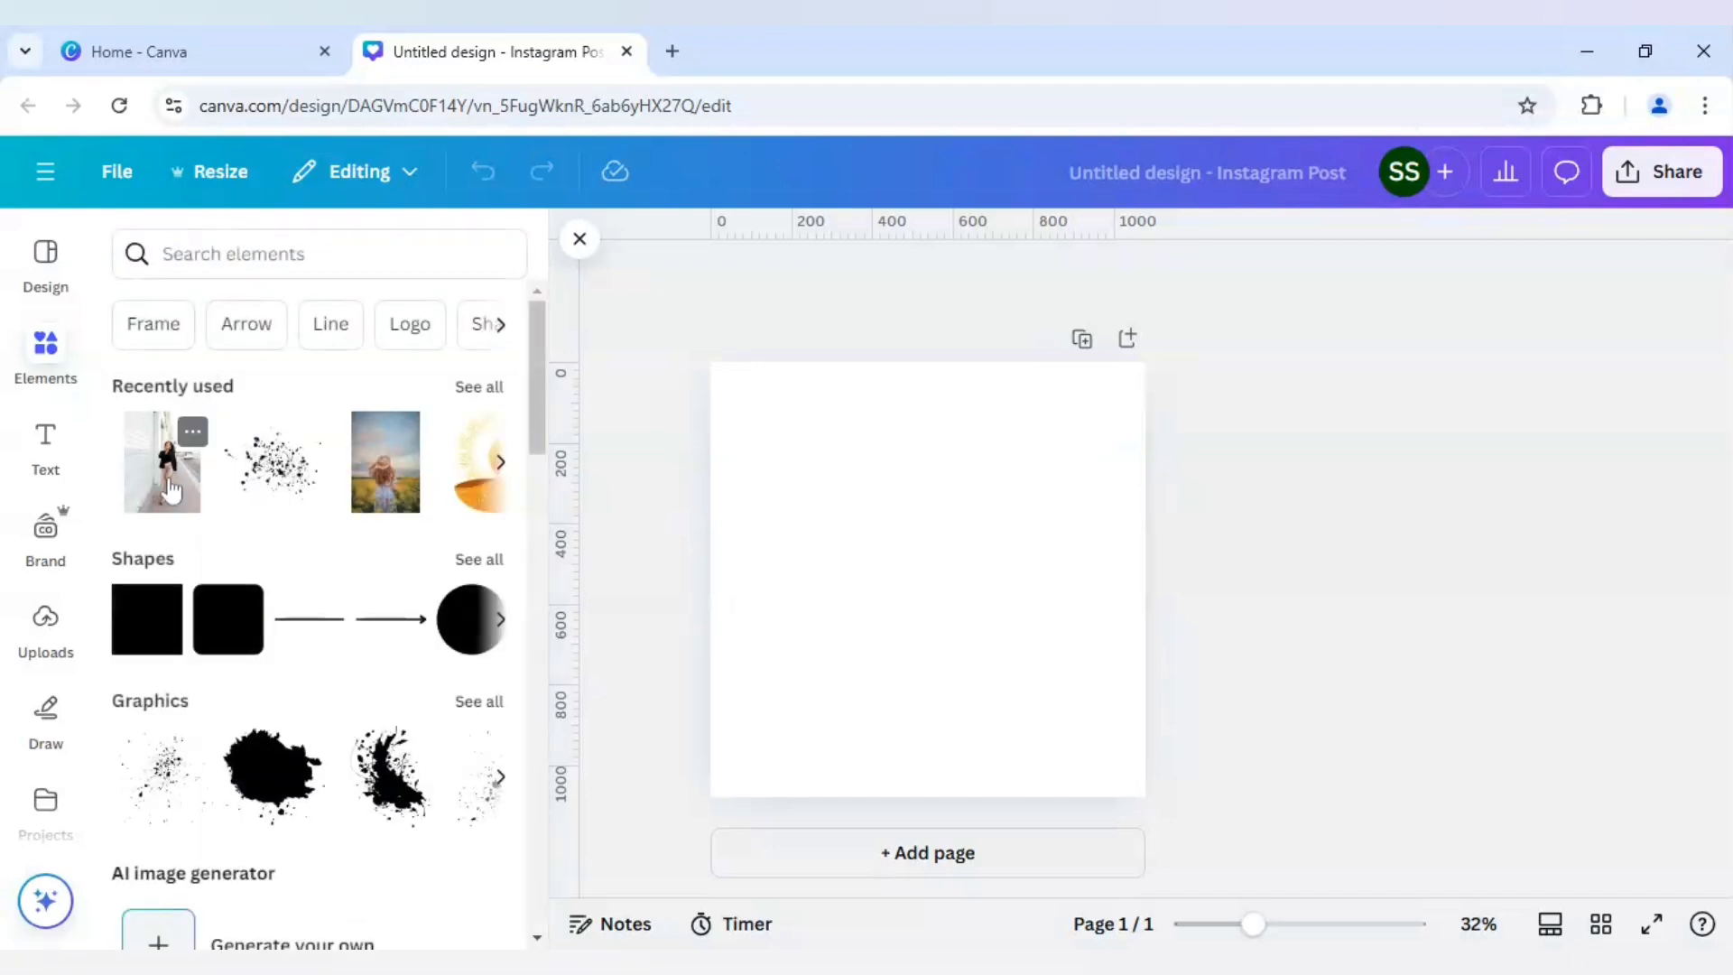
Step: Place the walking-woman photo on the page and review its details
click(168, 488)
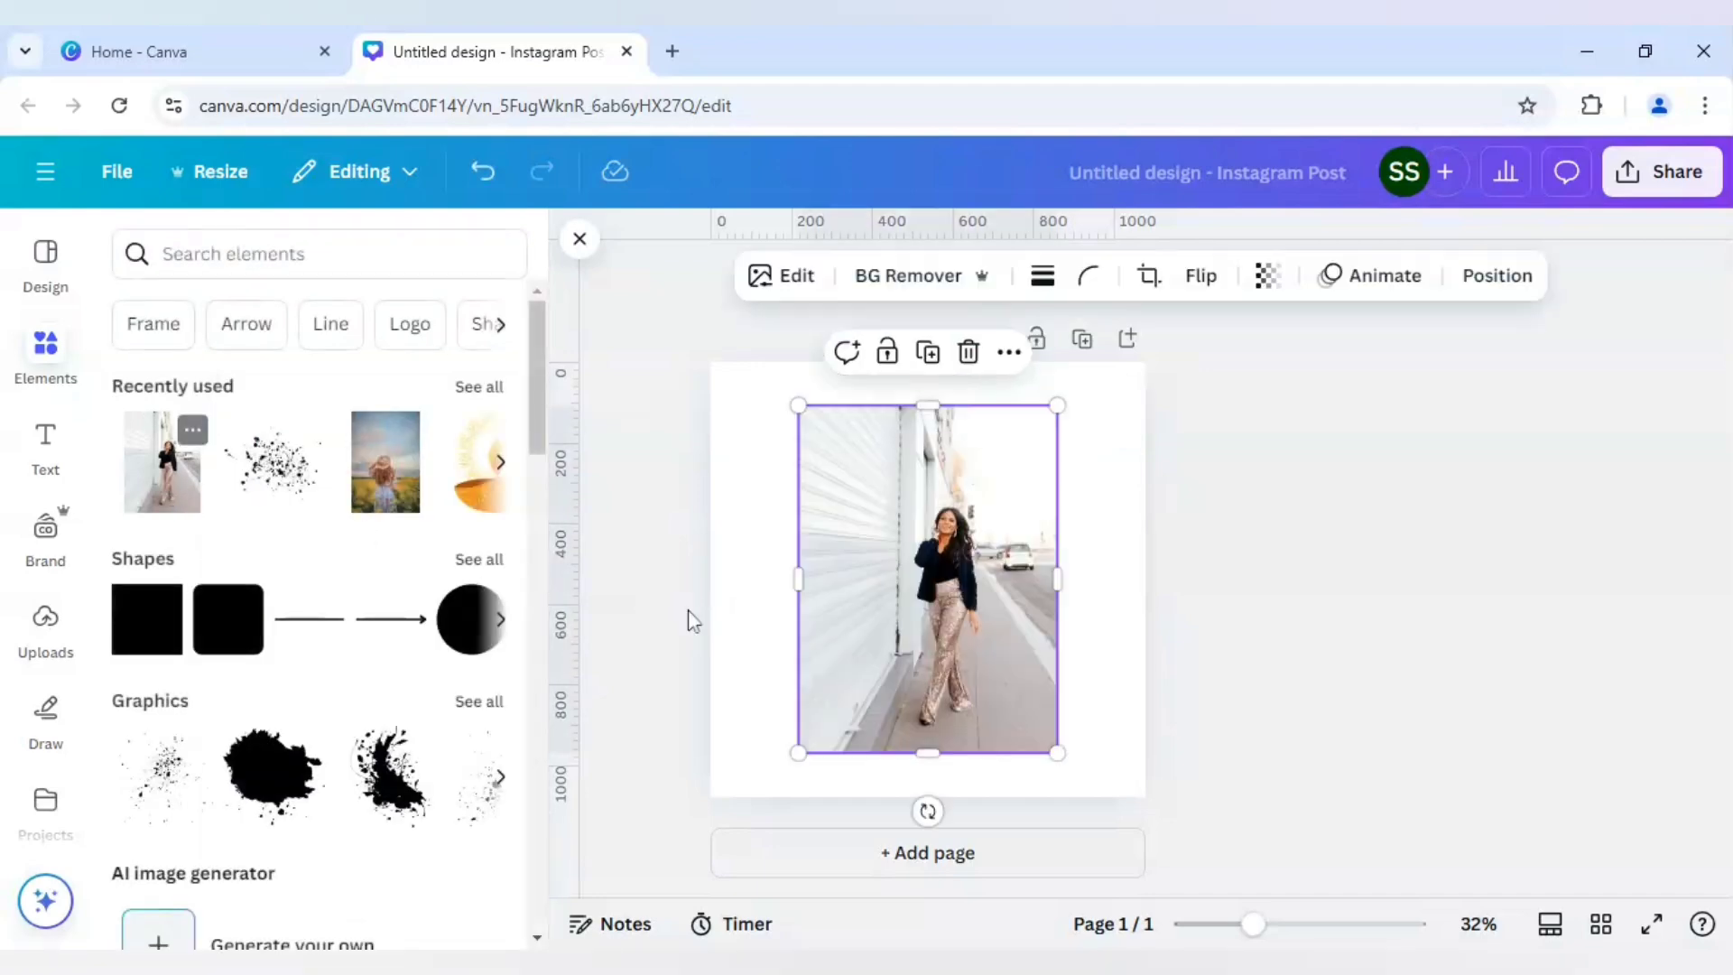
drag(923, 647, 853, 625)
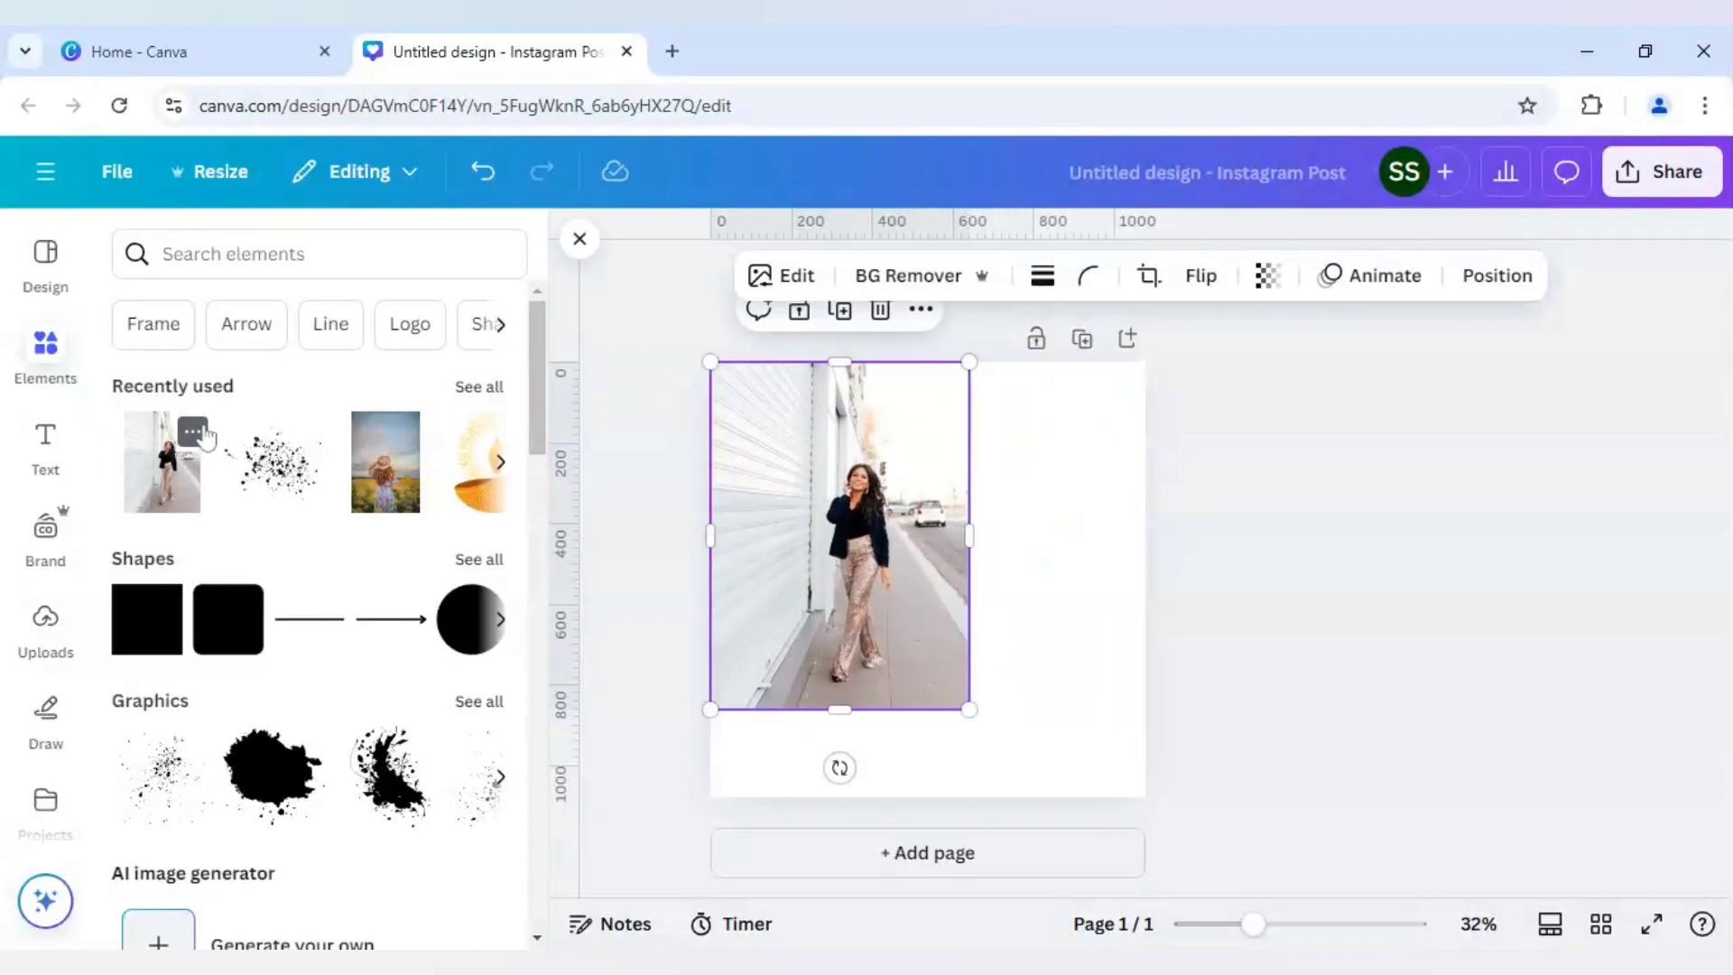
click(192, 435)
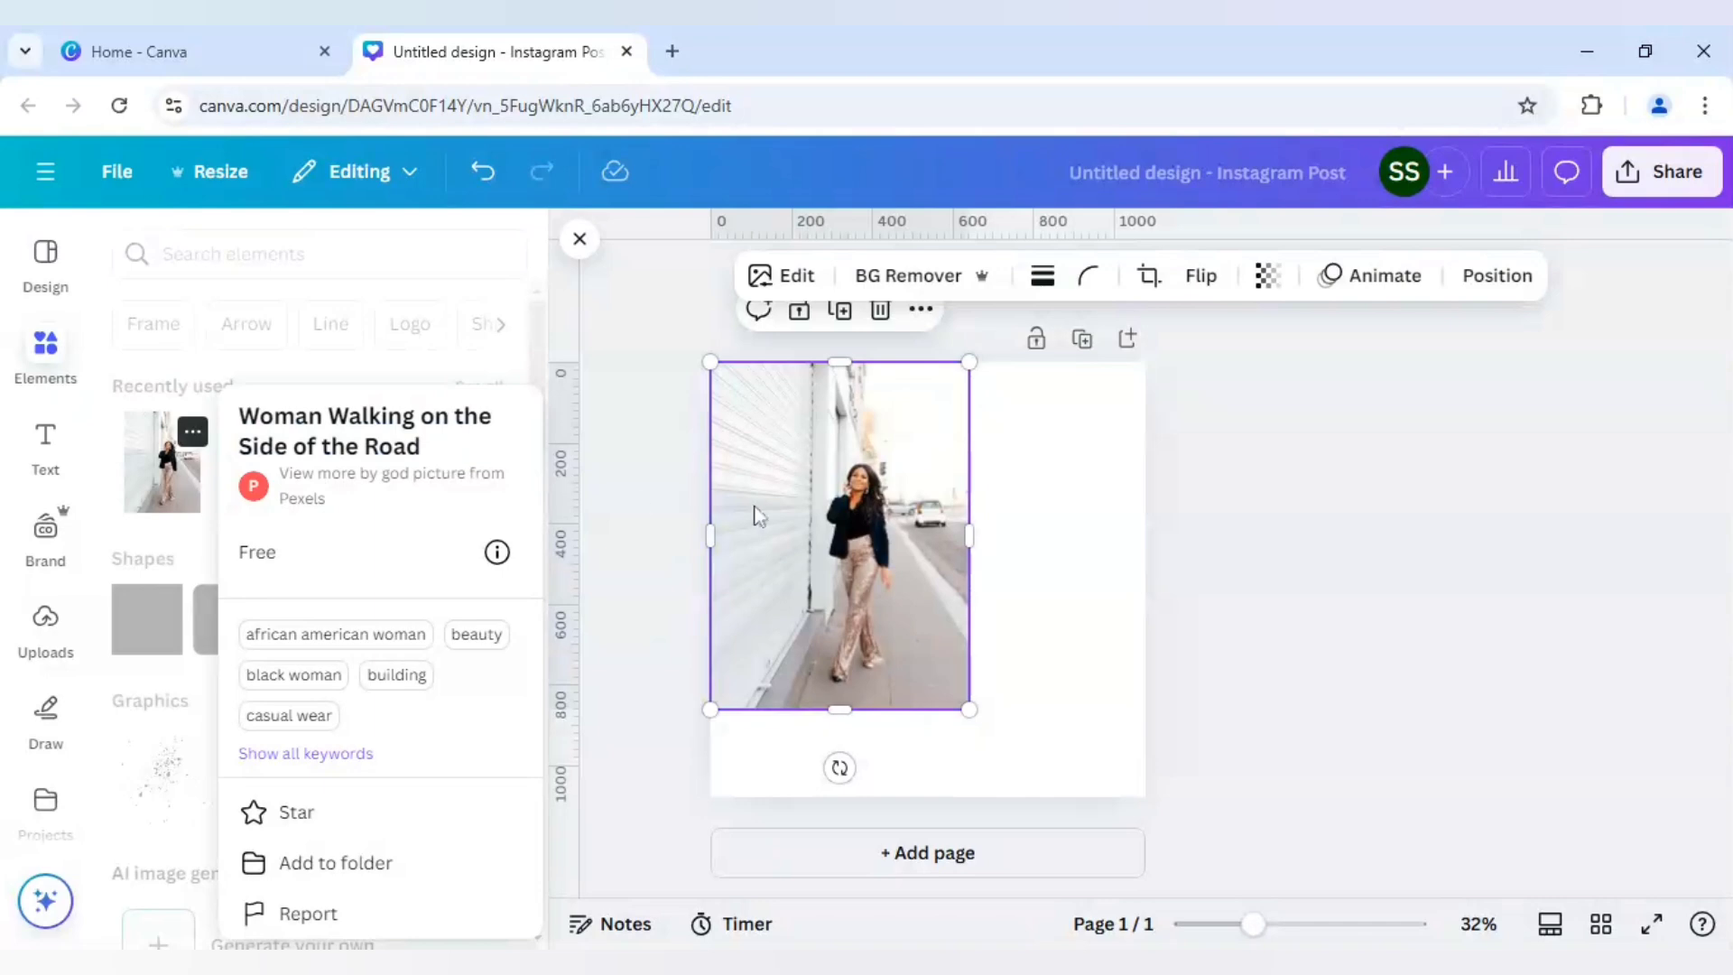
click(794, 519)
Step: Scale and shift the photo until it covers the page with her near the centre
drag(970, 709, 1197, 880)
drag(1058, 629, 1052, 607)
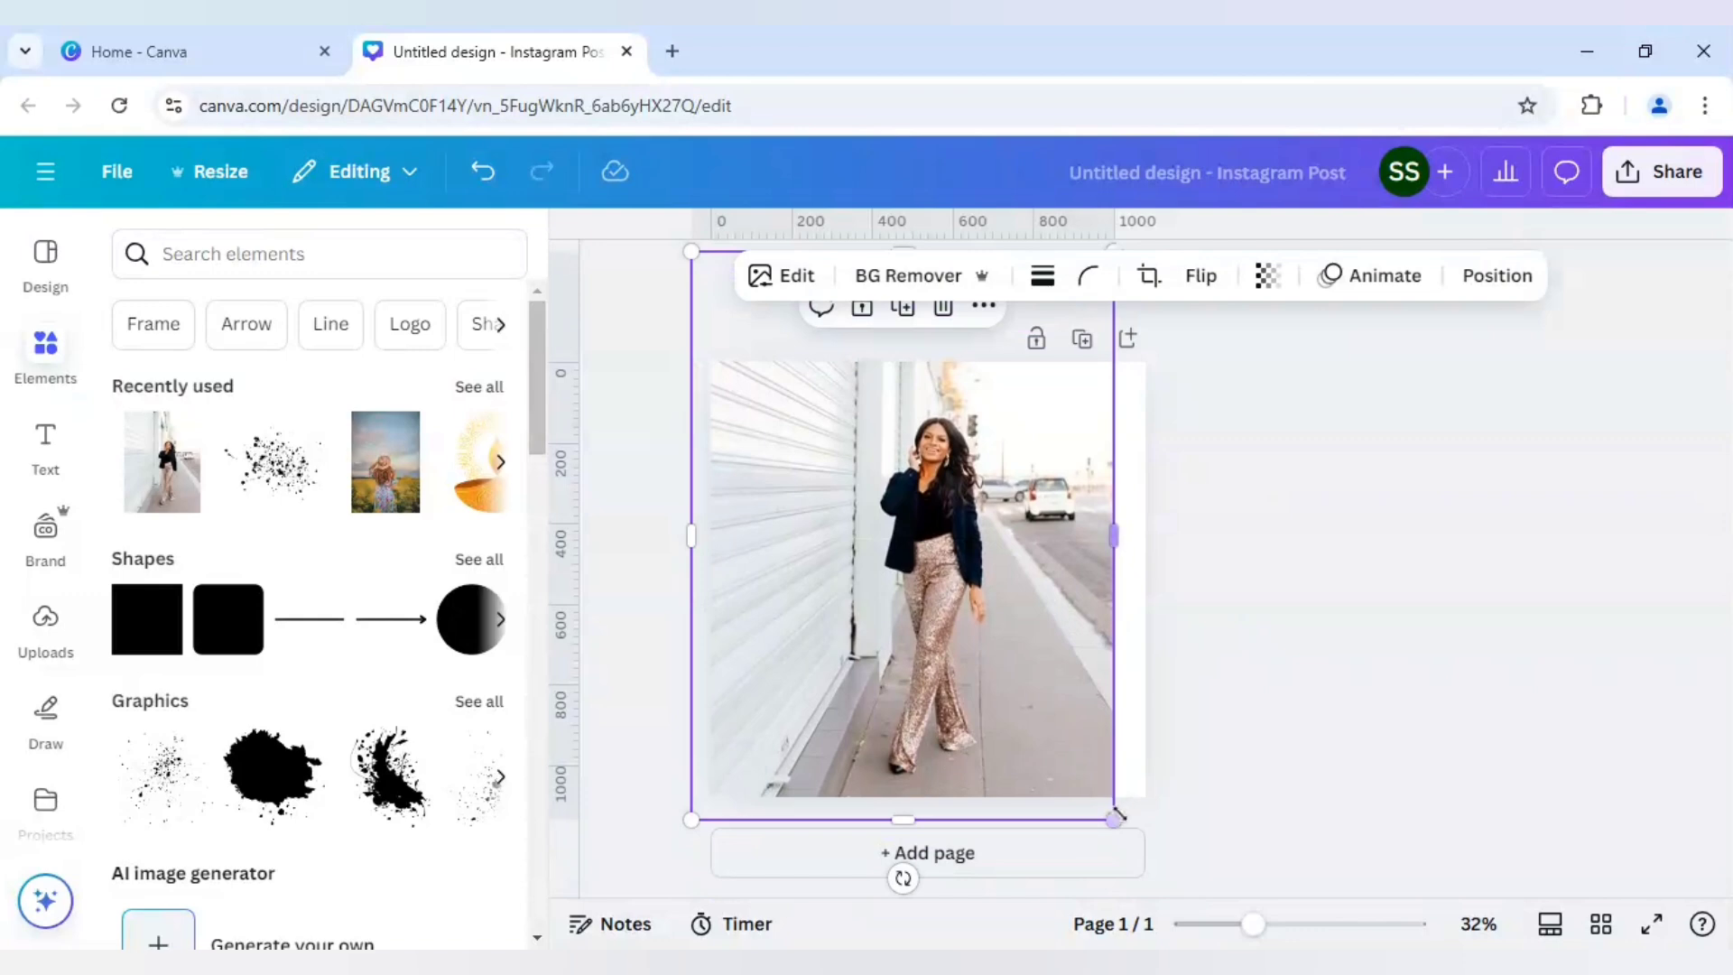
drag(1115, 816, 1145, 859)
drag(1048, 642, 1012, 641)
drag(1102, 819, 1137, 867)
drag(1044, 666, 1049, 747)
drag(654, 281, 680, 315)
drag(856, 487, 821, 379)
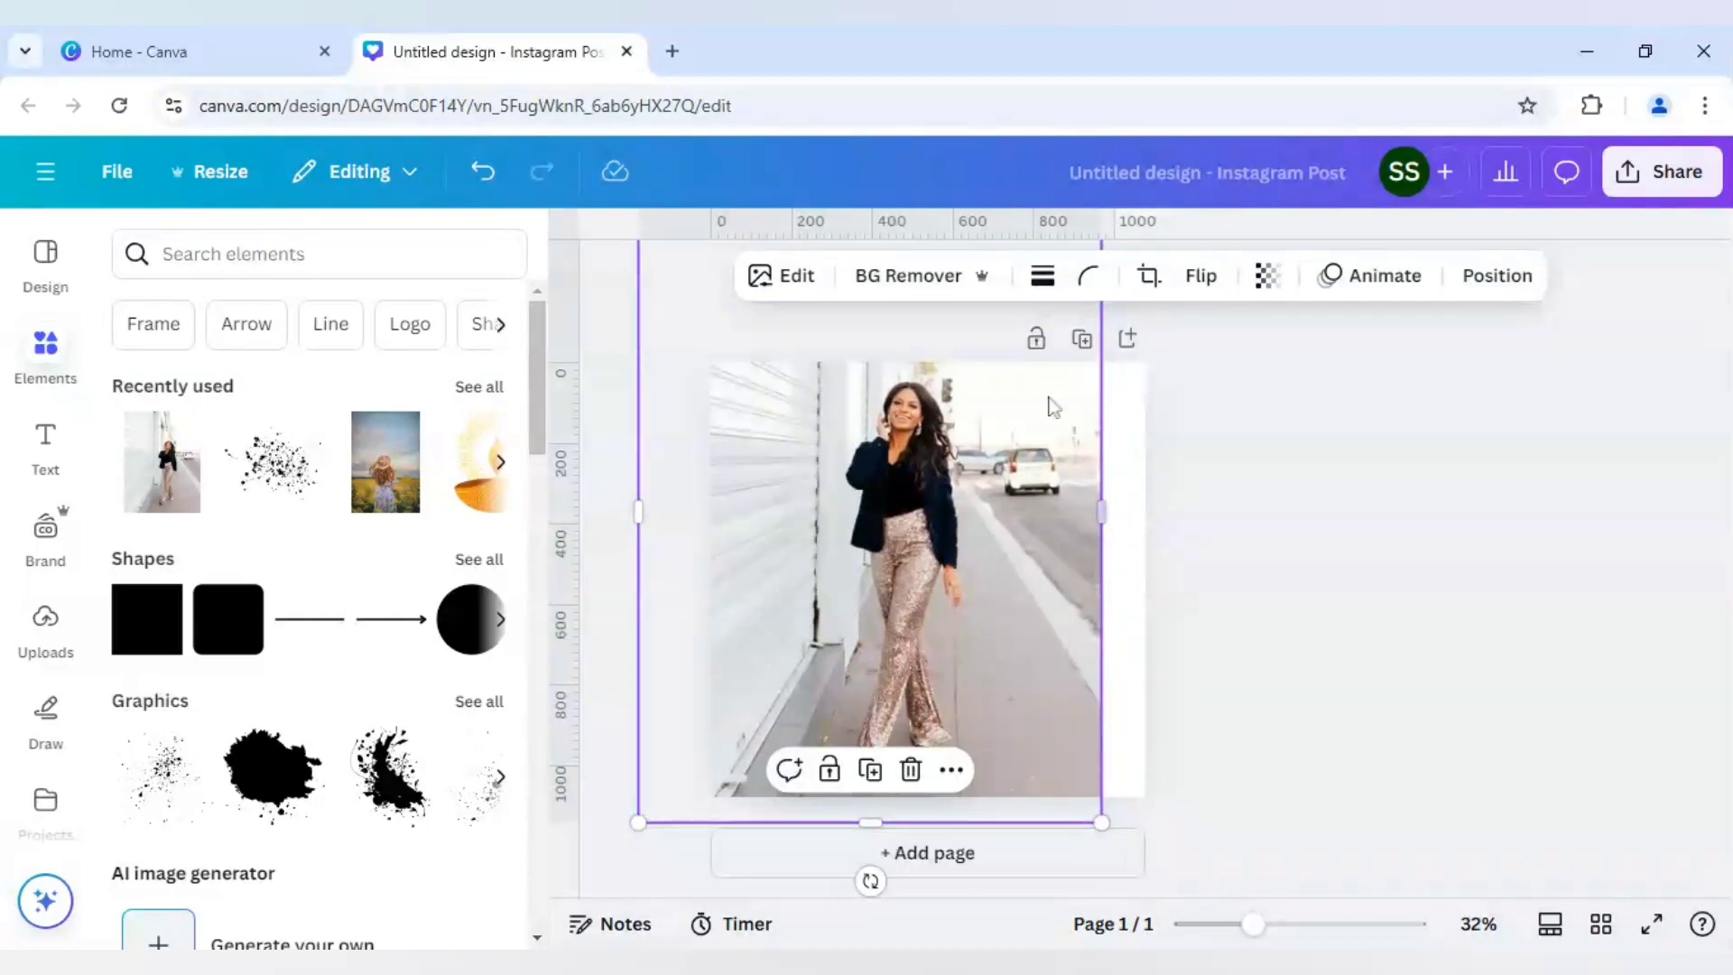
Step: Remove the photo's background with BG Remover, then search Apps for Clear Background
click(941, 285)
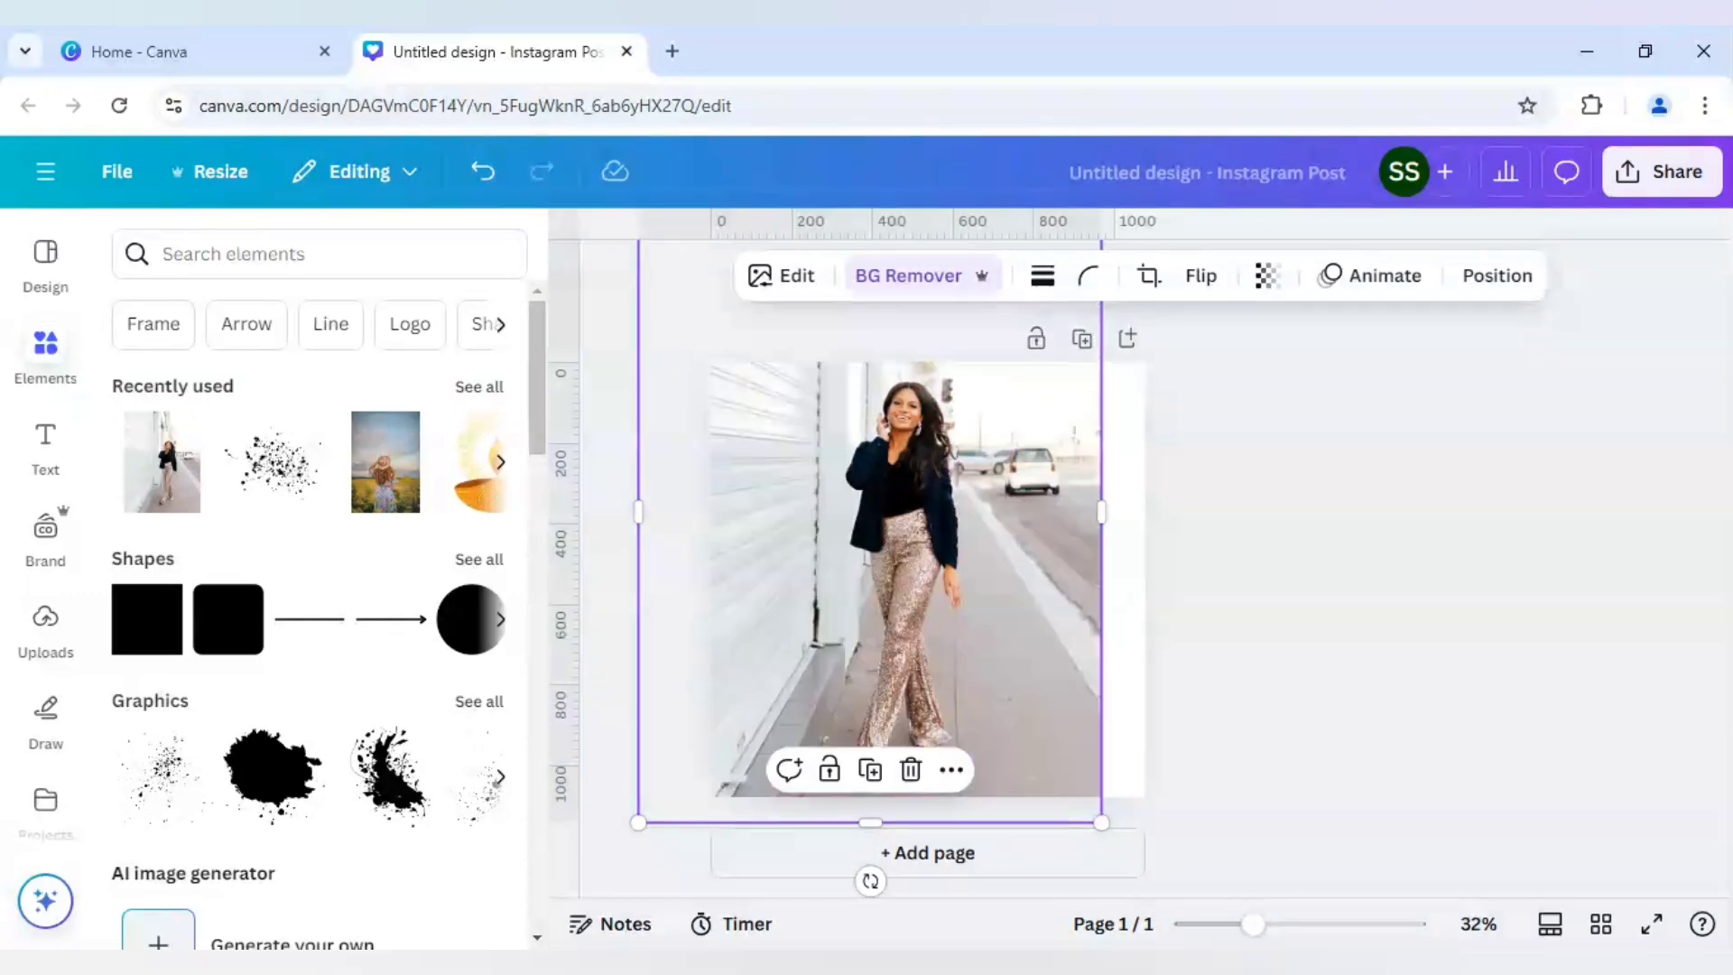
key(ctrl+y)
scroll(50, 722, down, 3)
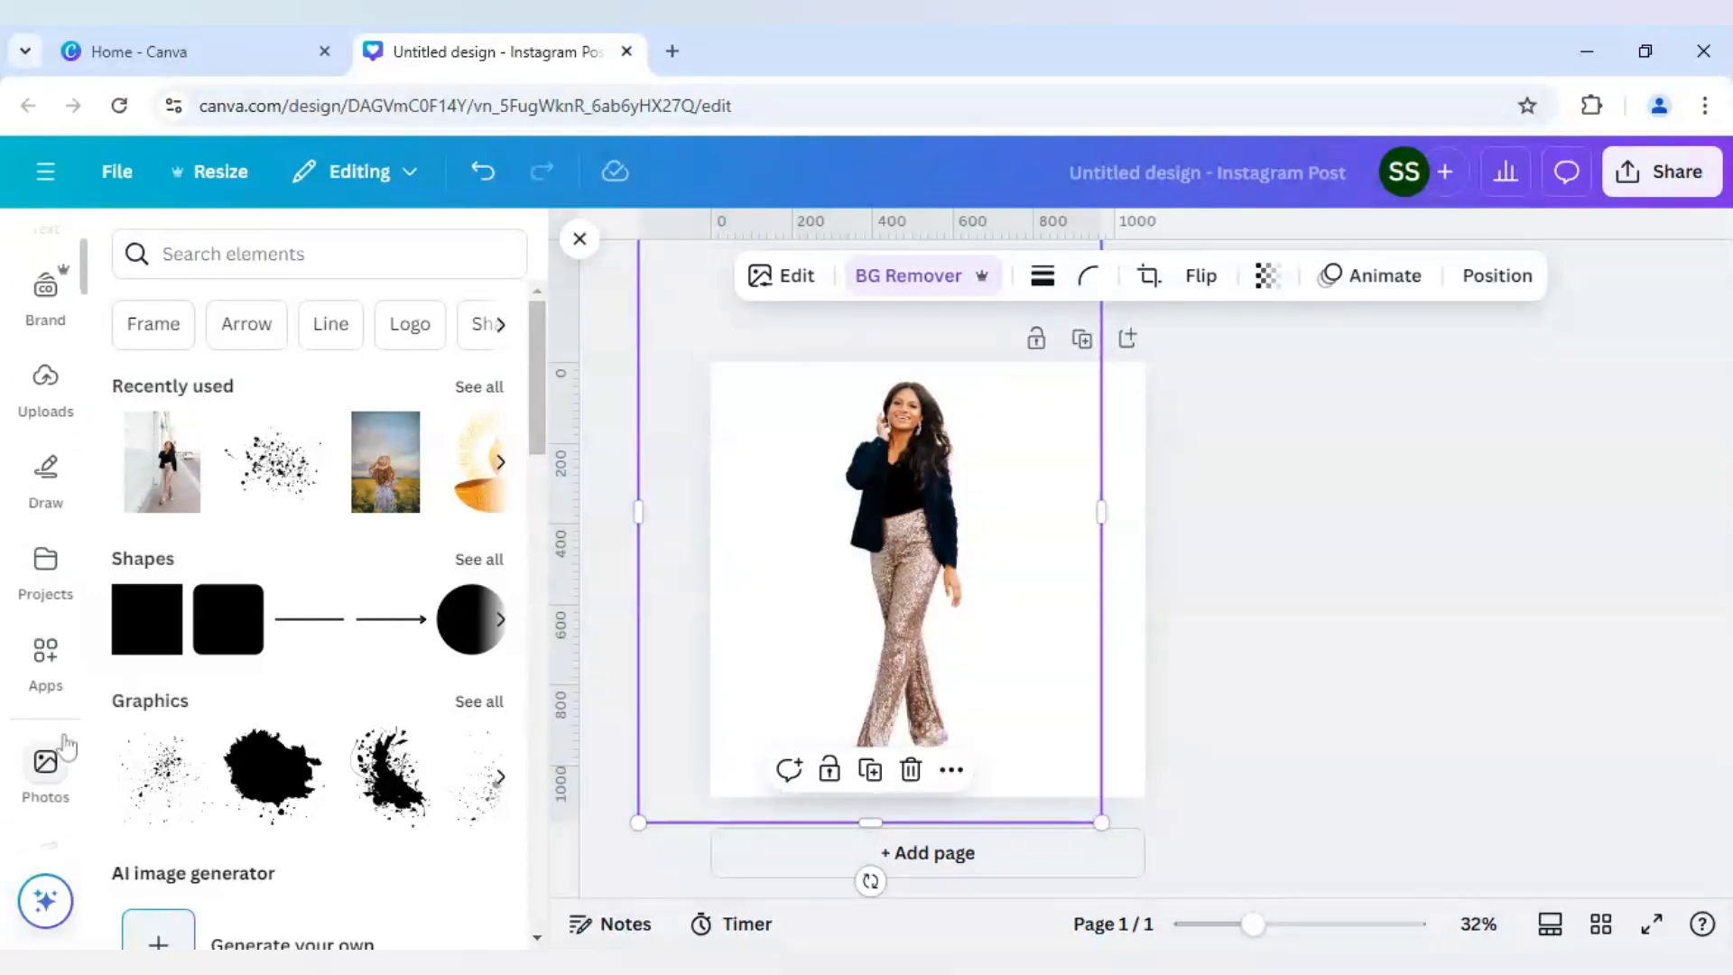
click(80, 678)
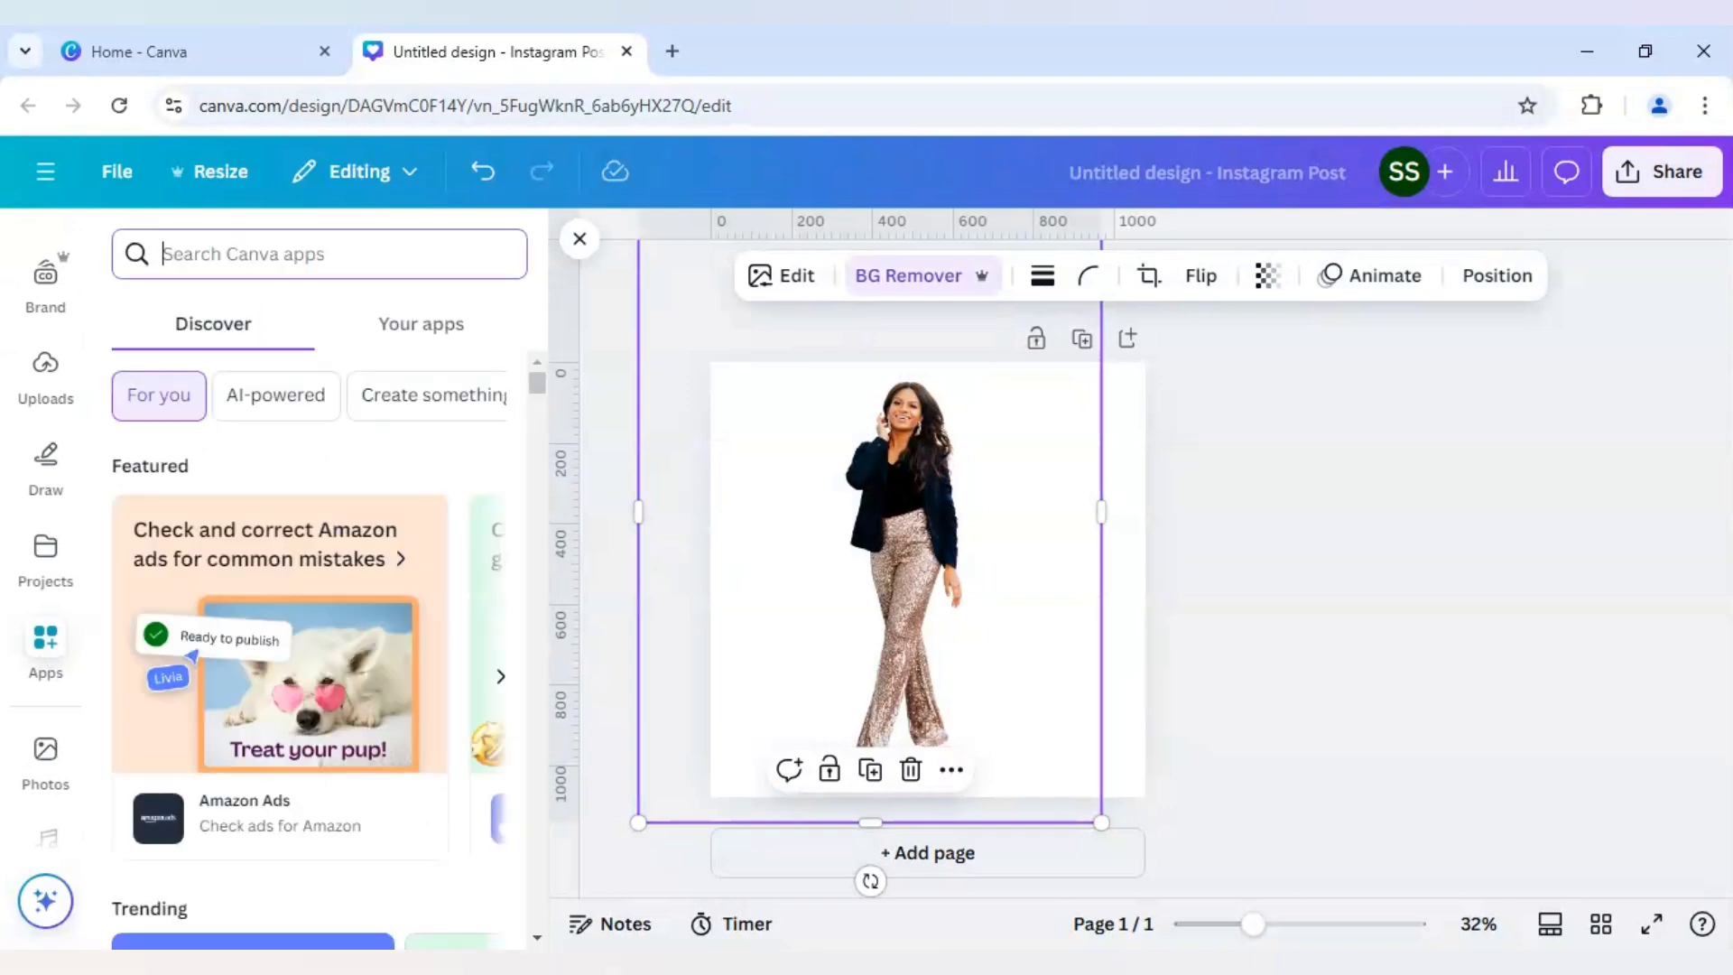
text(backgr)
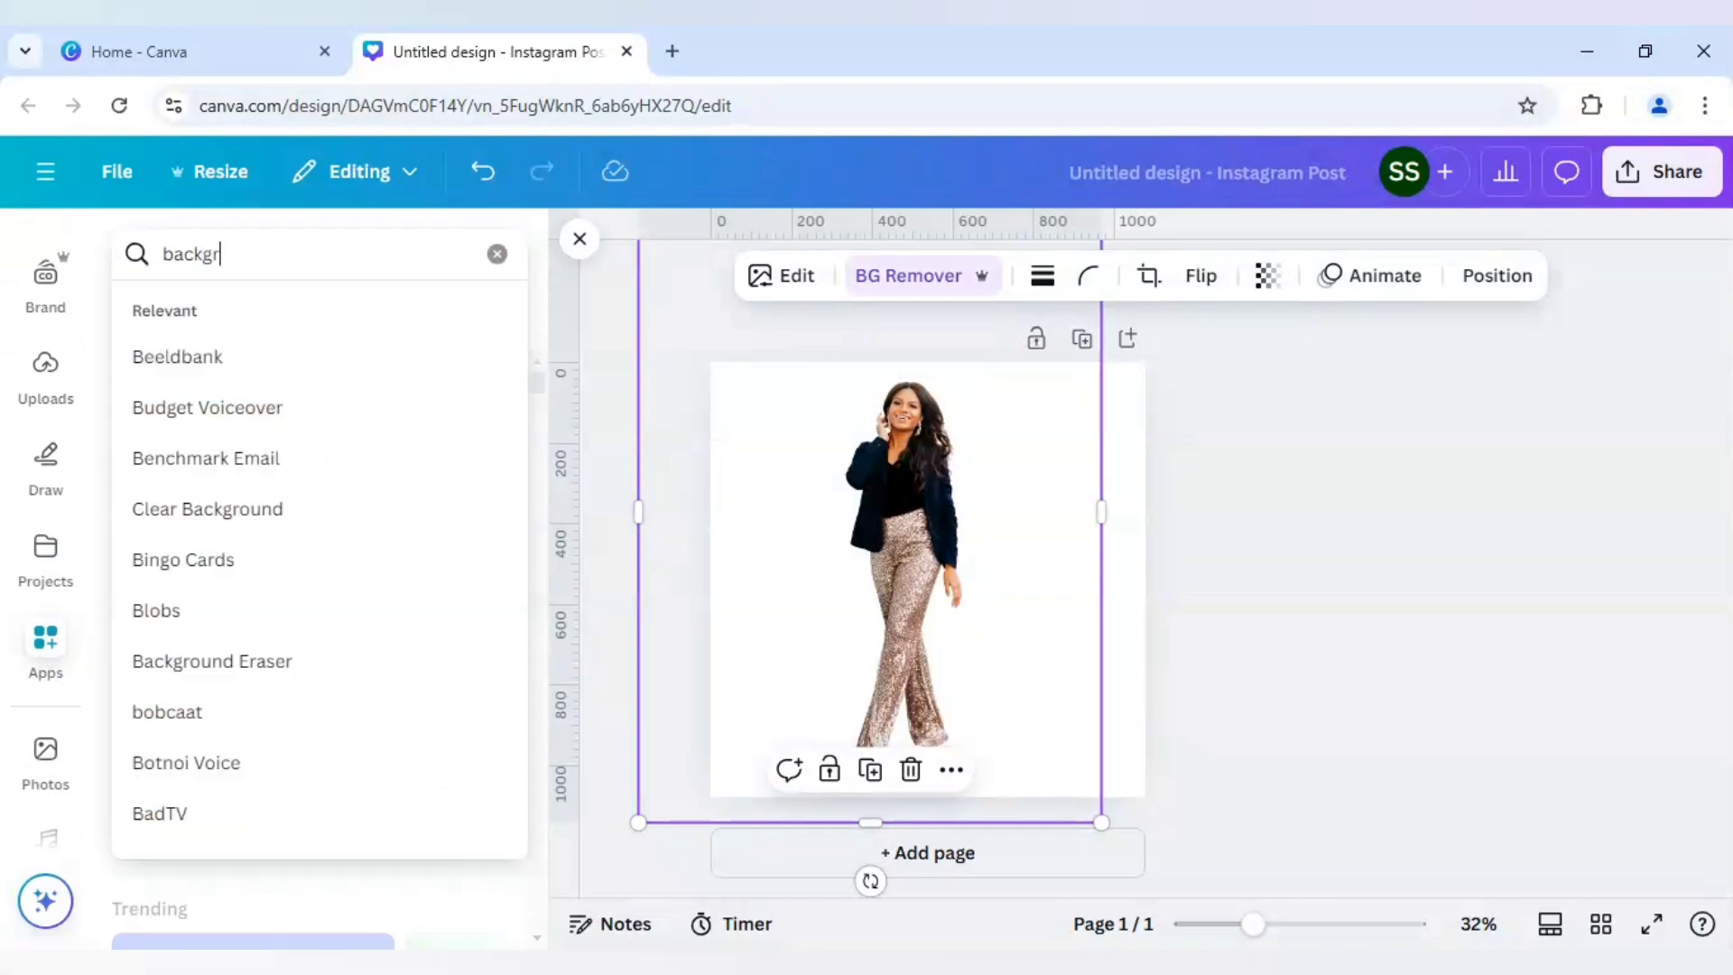
text(ound)
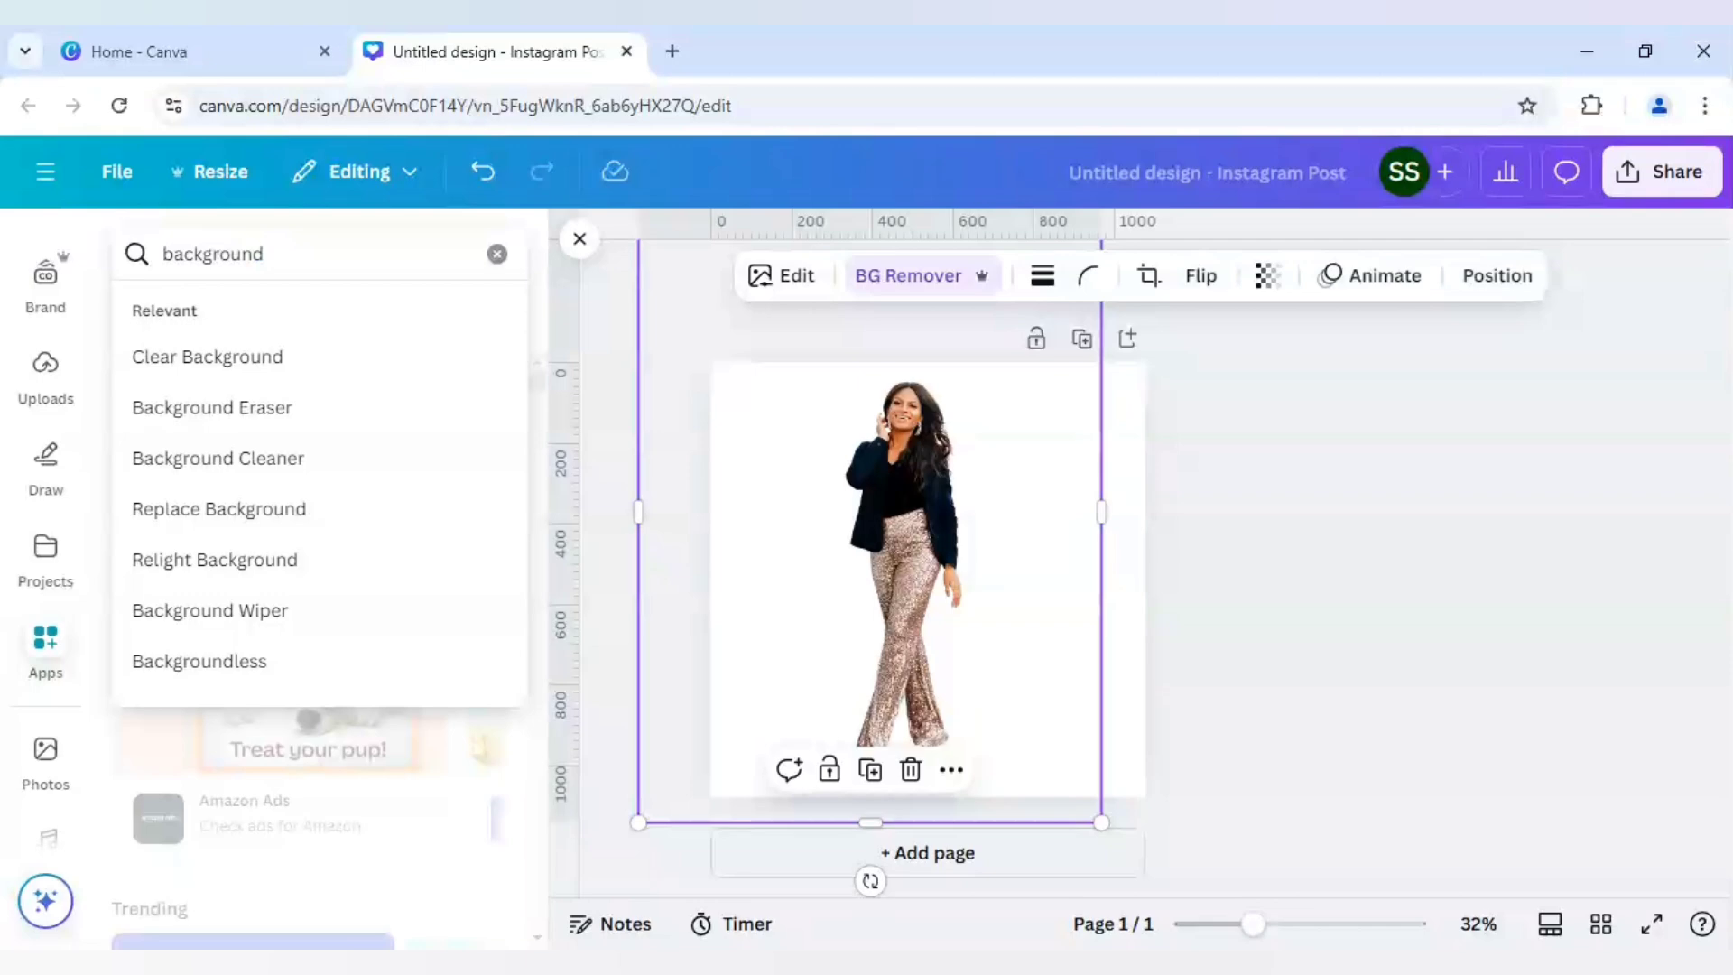
click(259, 361)
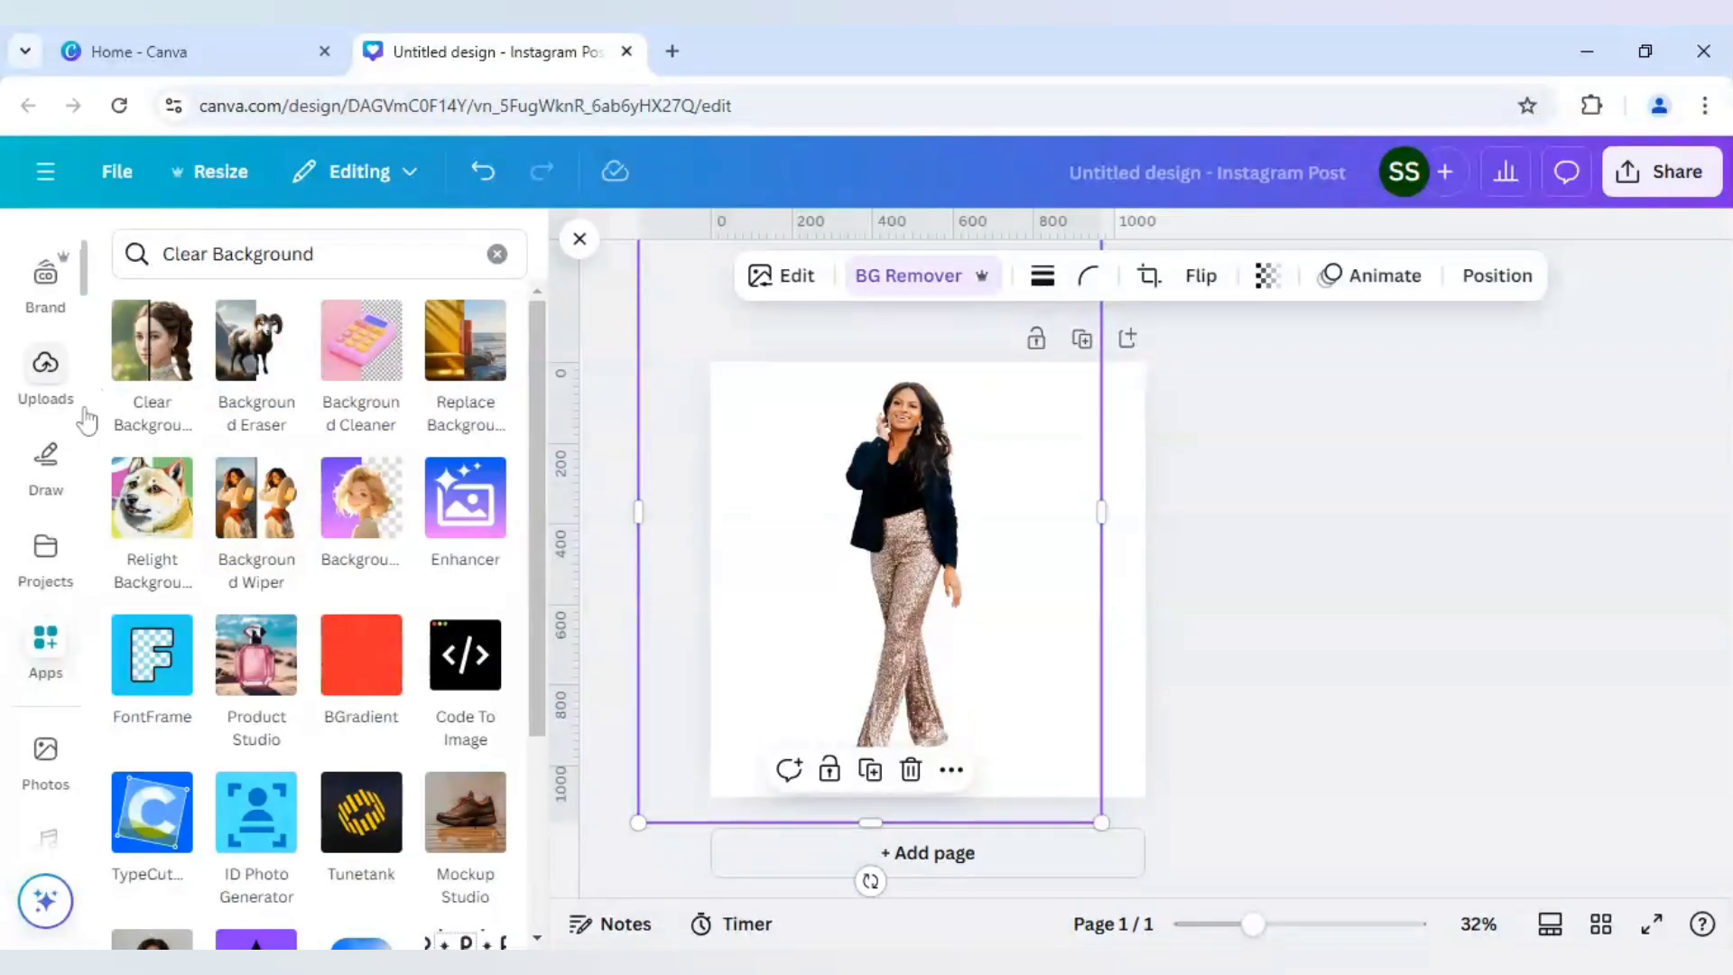
scroll(63, 415, up, 3)
Step: Add the black paint-splatter graphic from Recently used to the page
click(50, 347)
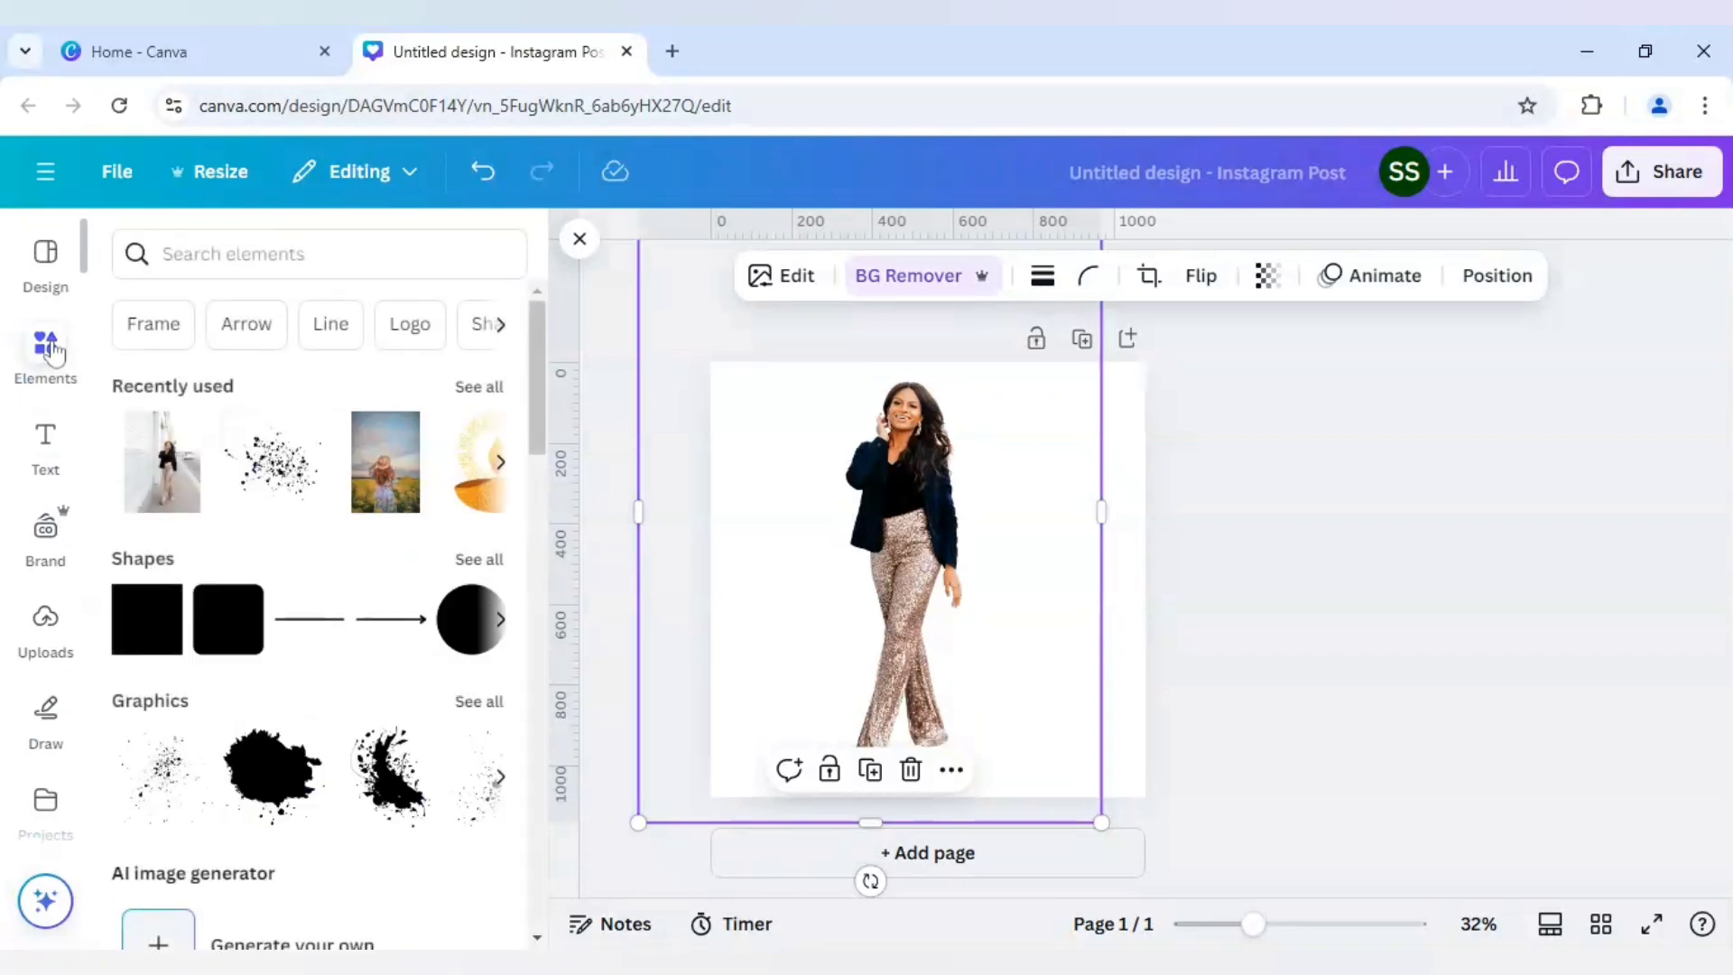
click(305, 434)
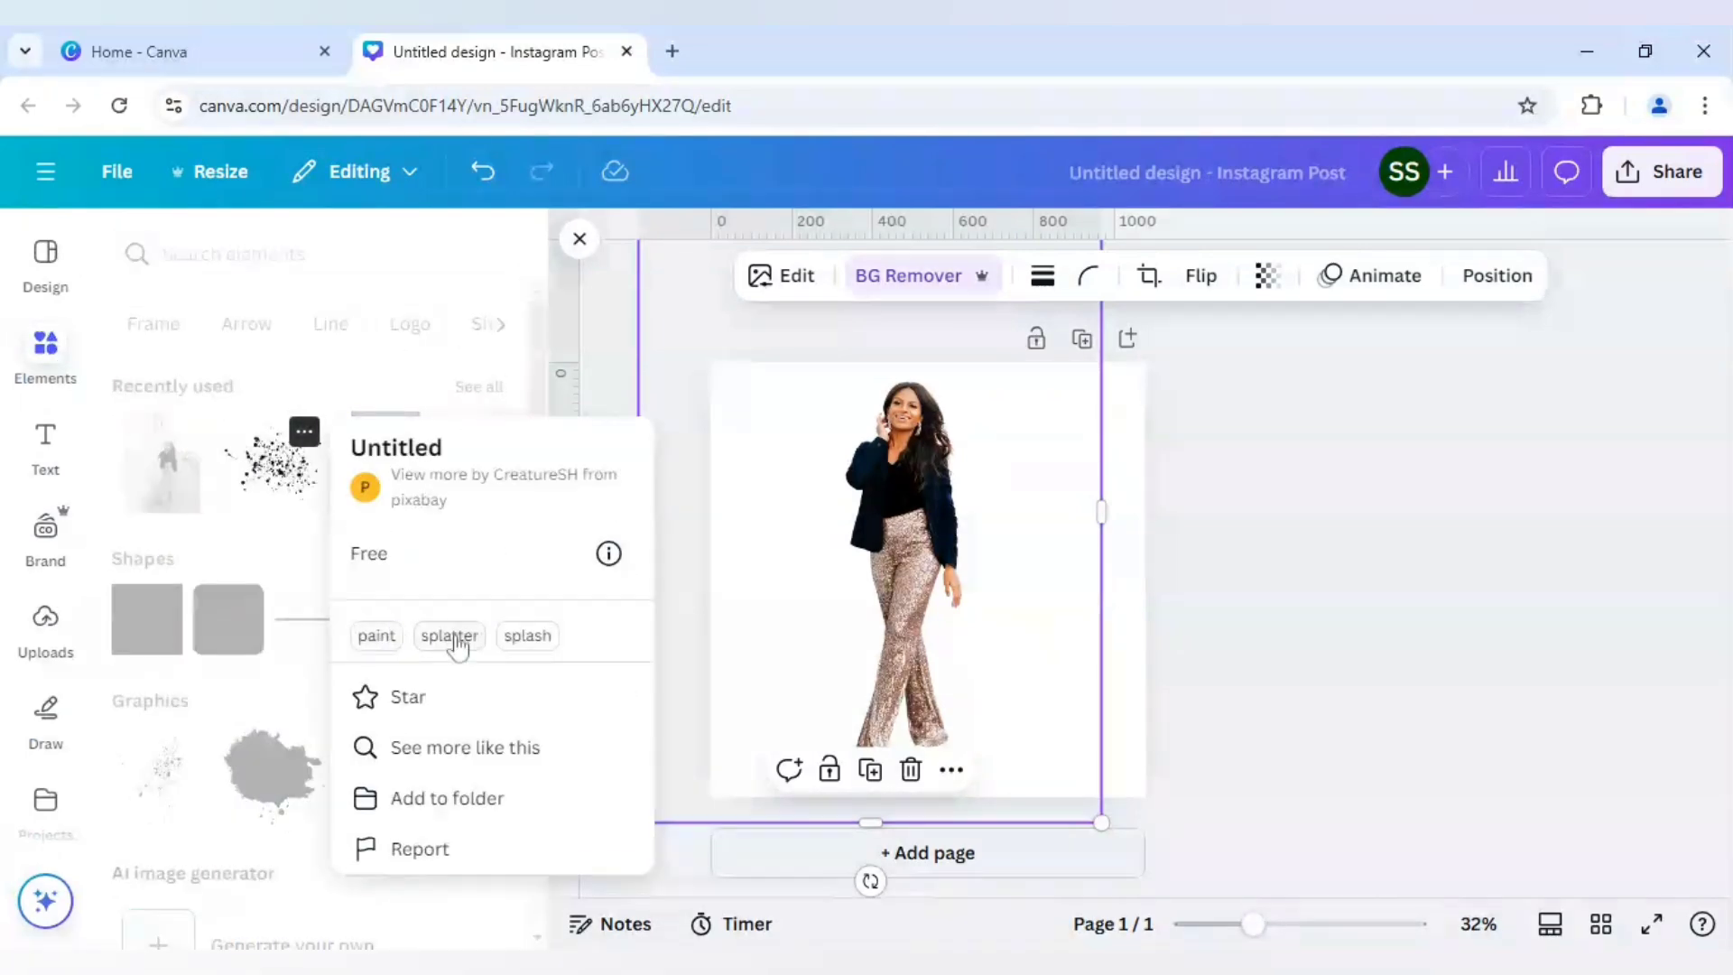
click(318, 524)
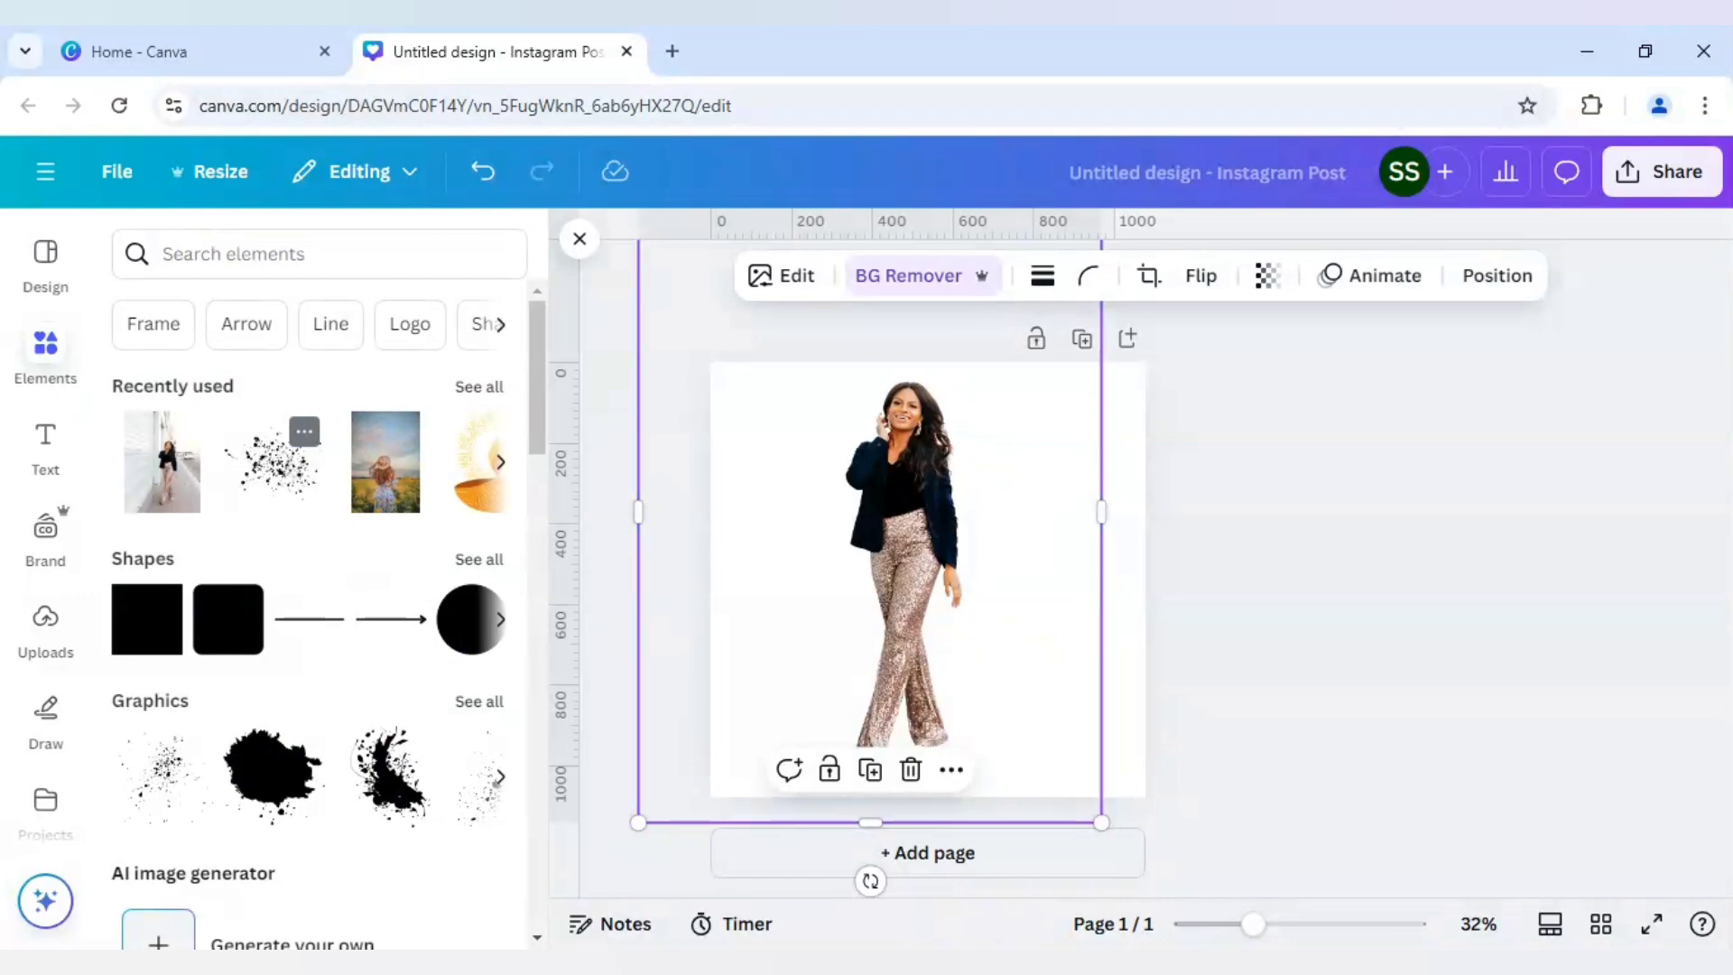
click(290, 479)
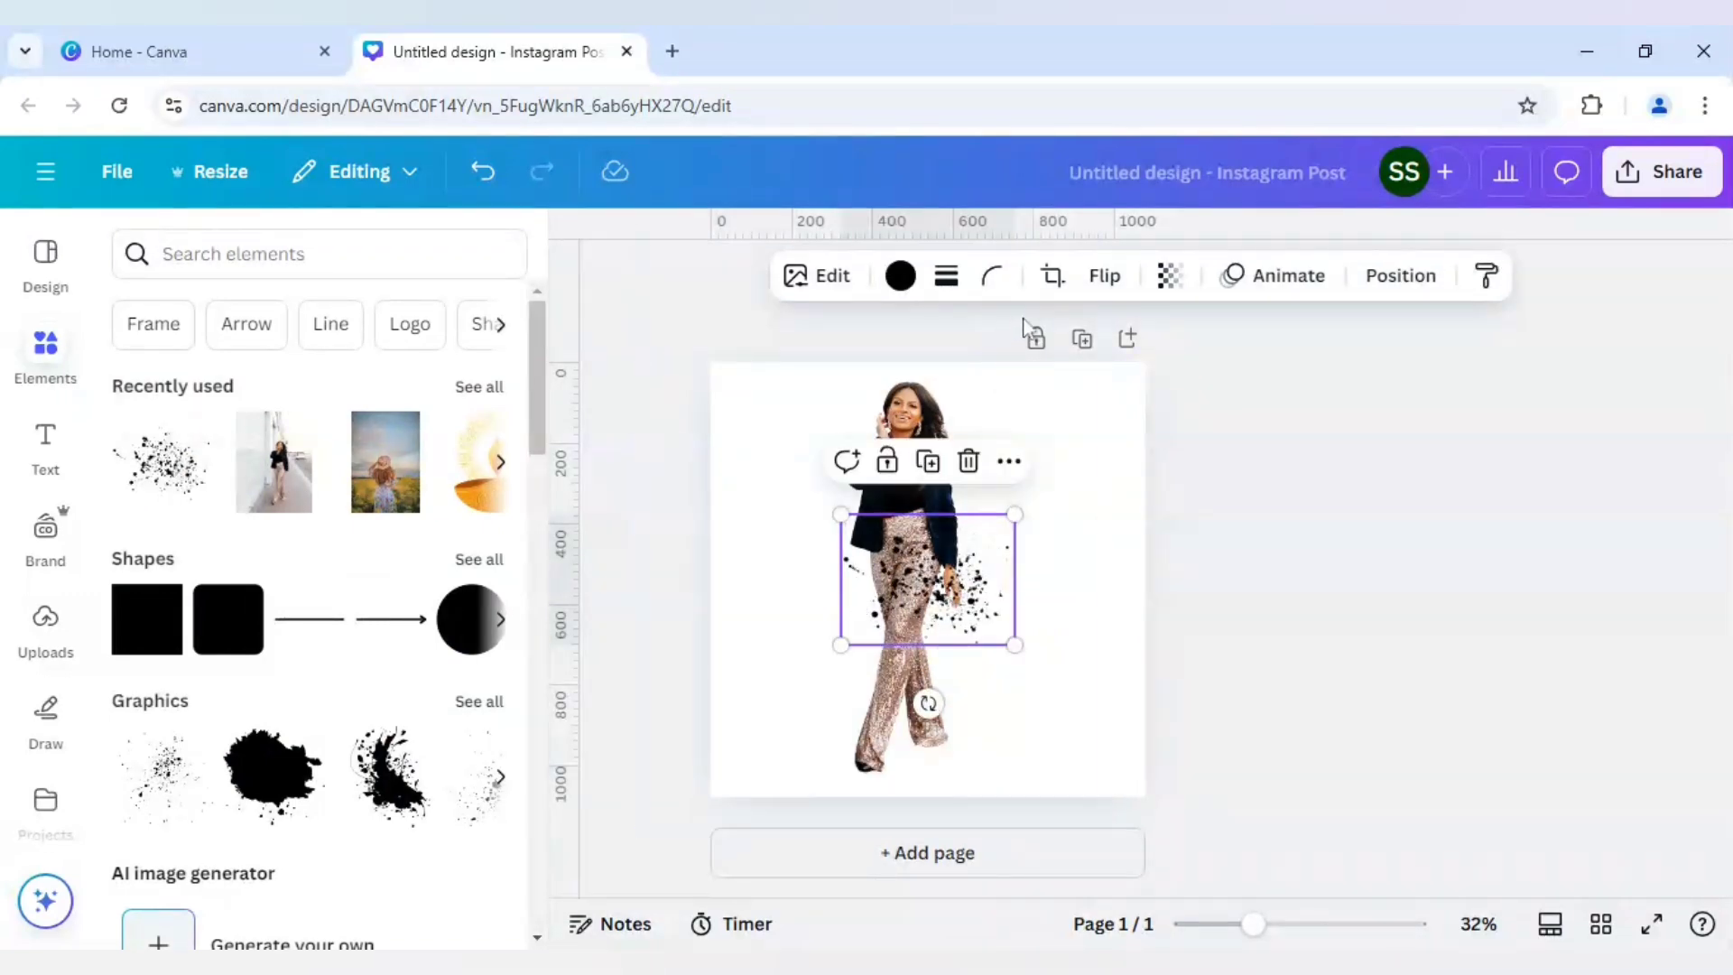
Step: Crop the splatter's left edge, tilt it slightly and shrink it to about 209 × 184
click(1052, 278)
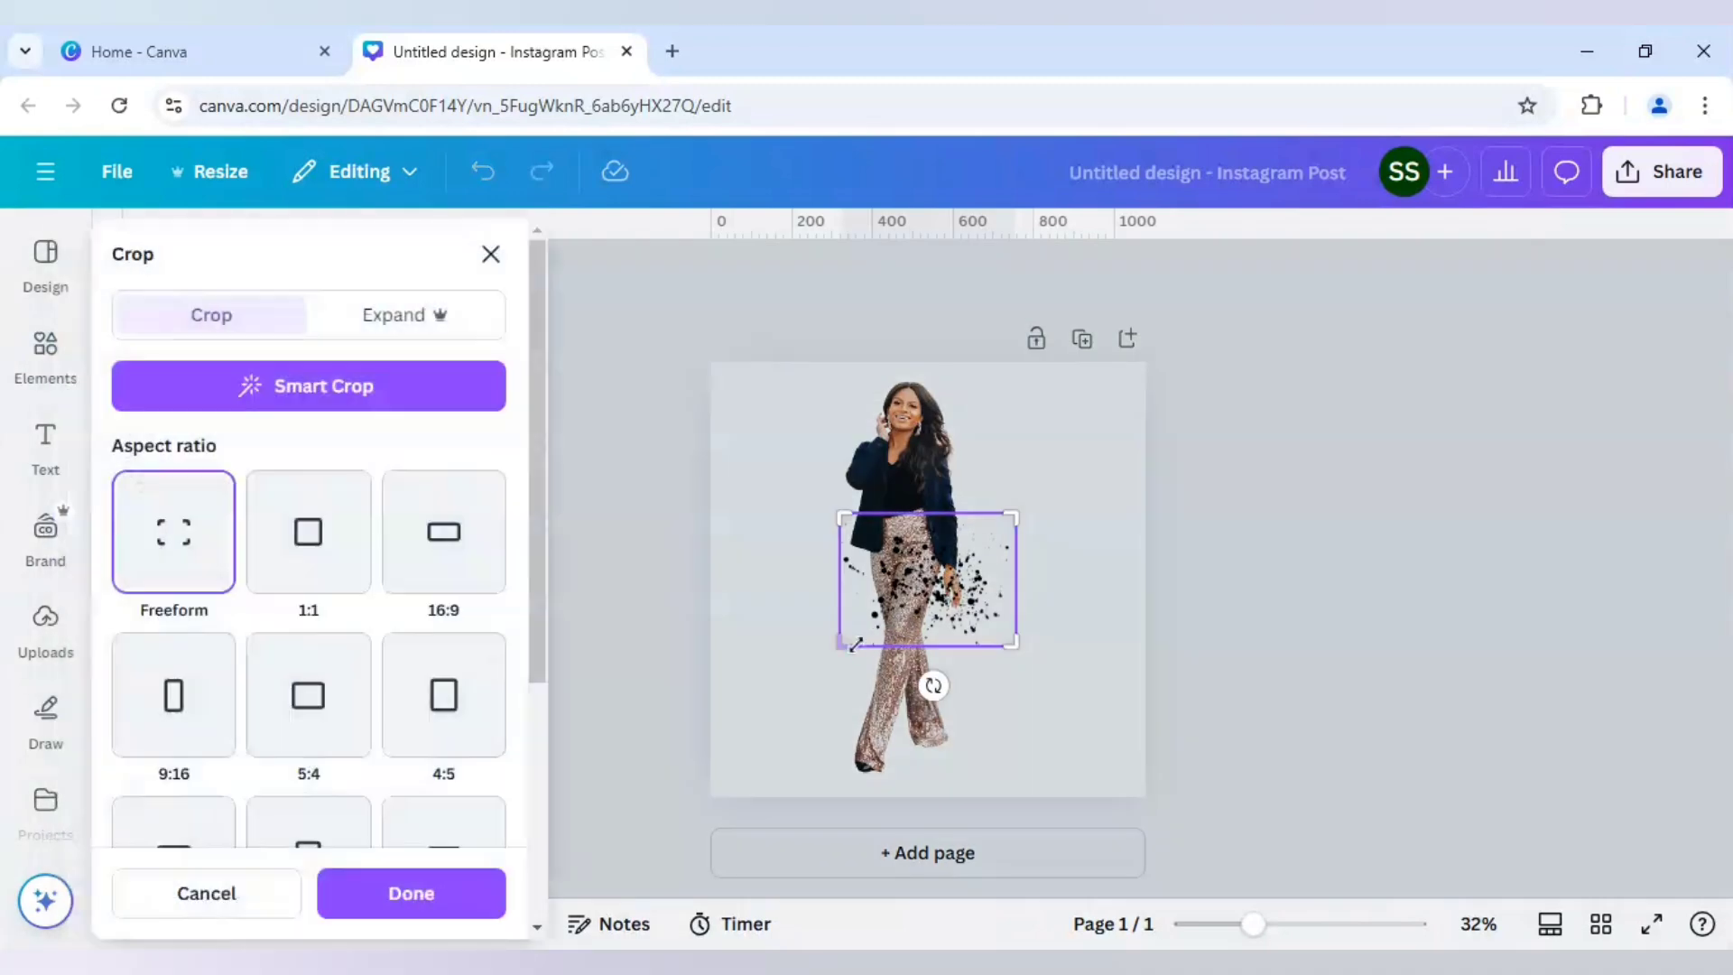
drag(876, 649, 866, 649)
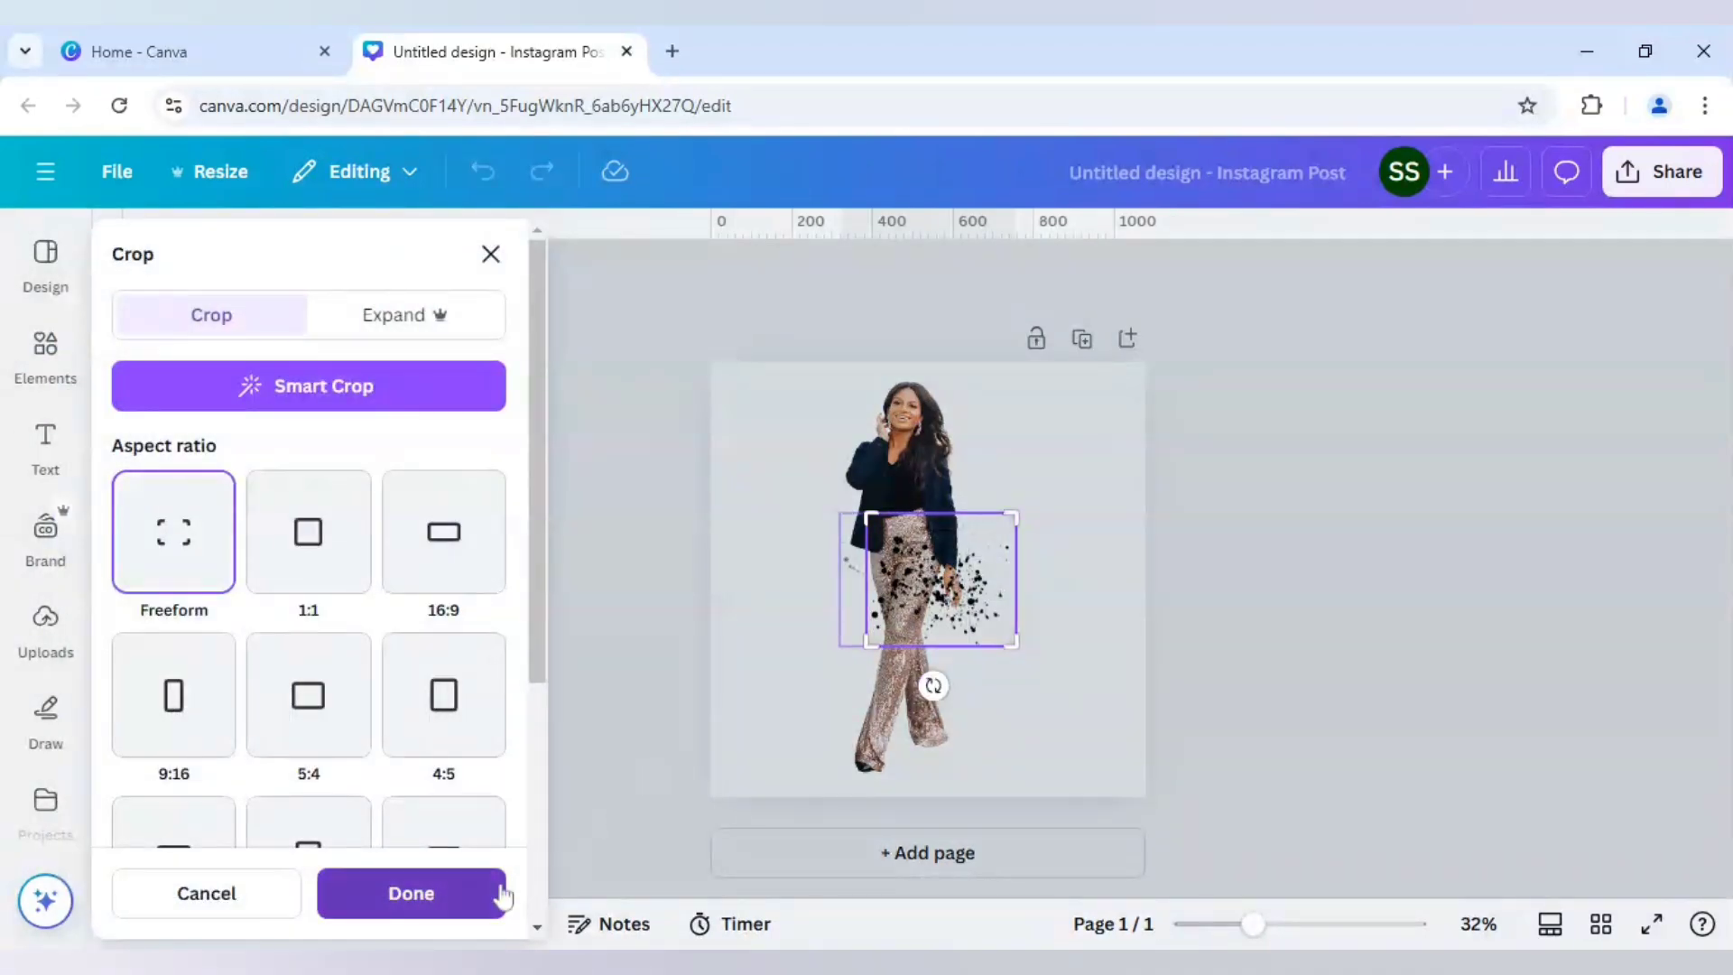
click(410, 892)
drag(940, 701, 817, 589)
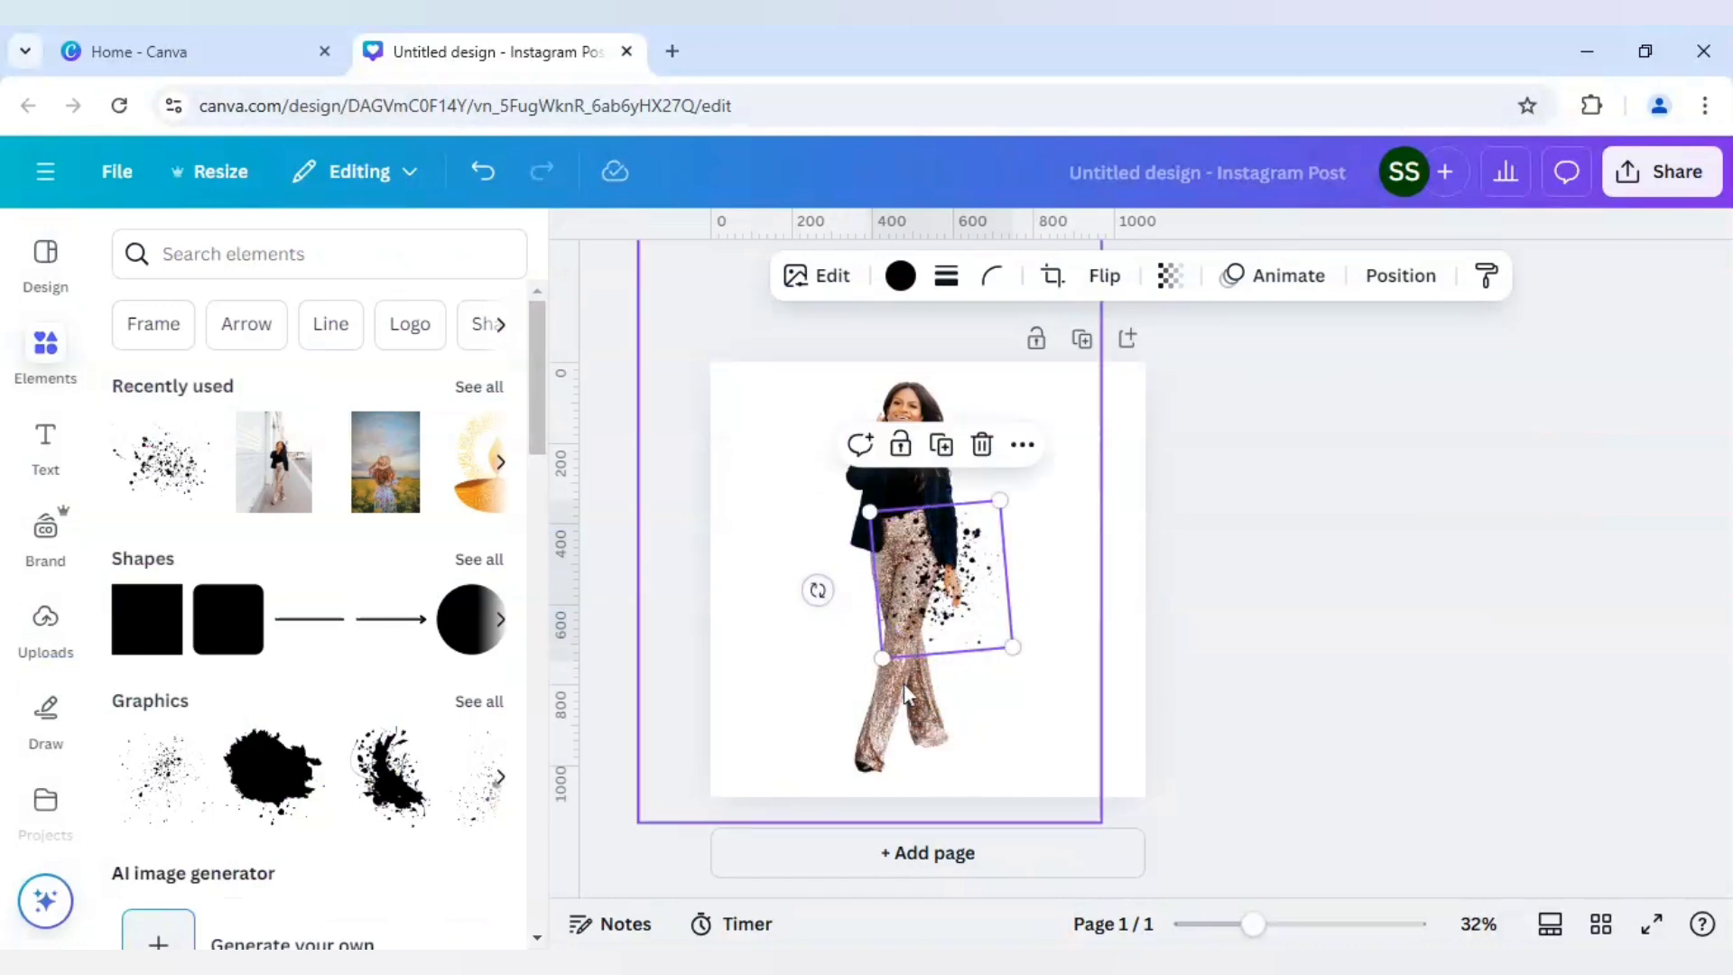
drag(889, 656, 964, 433)
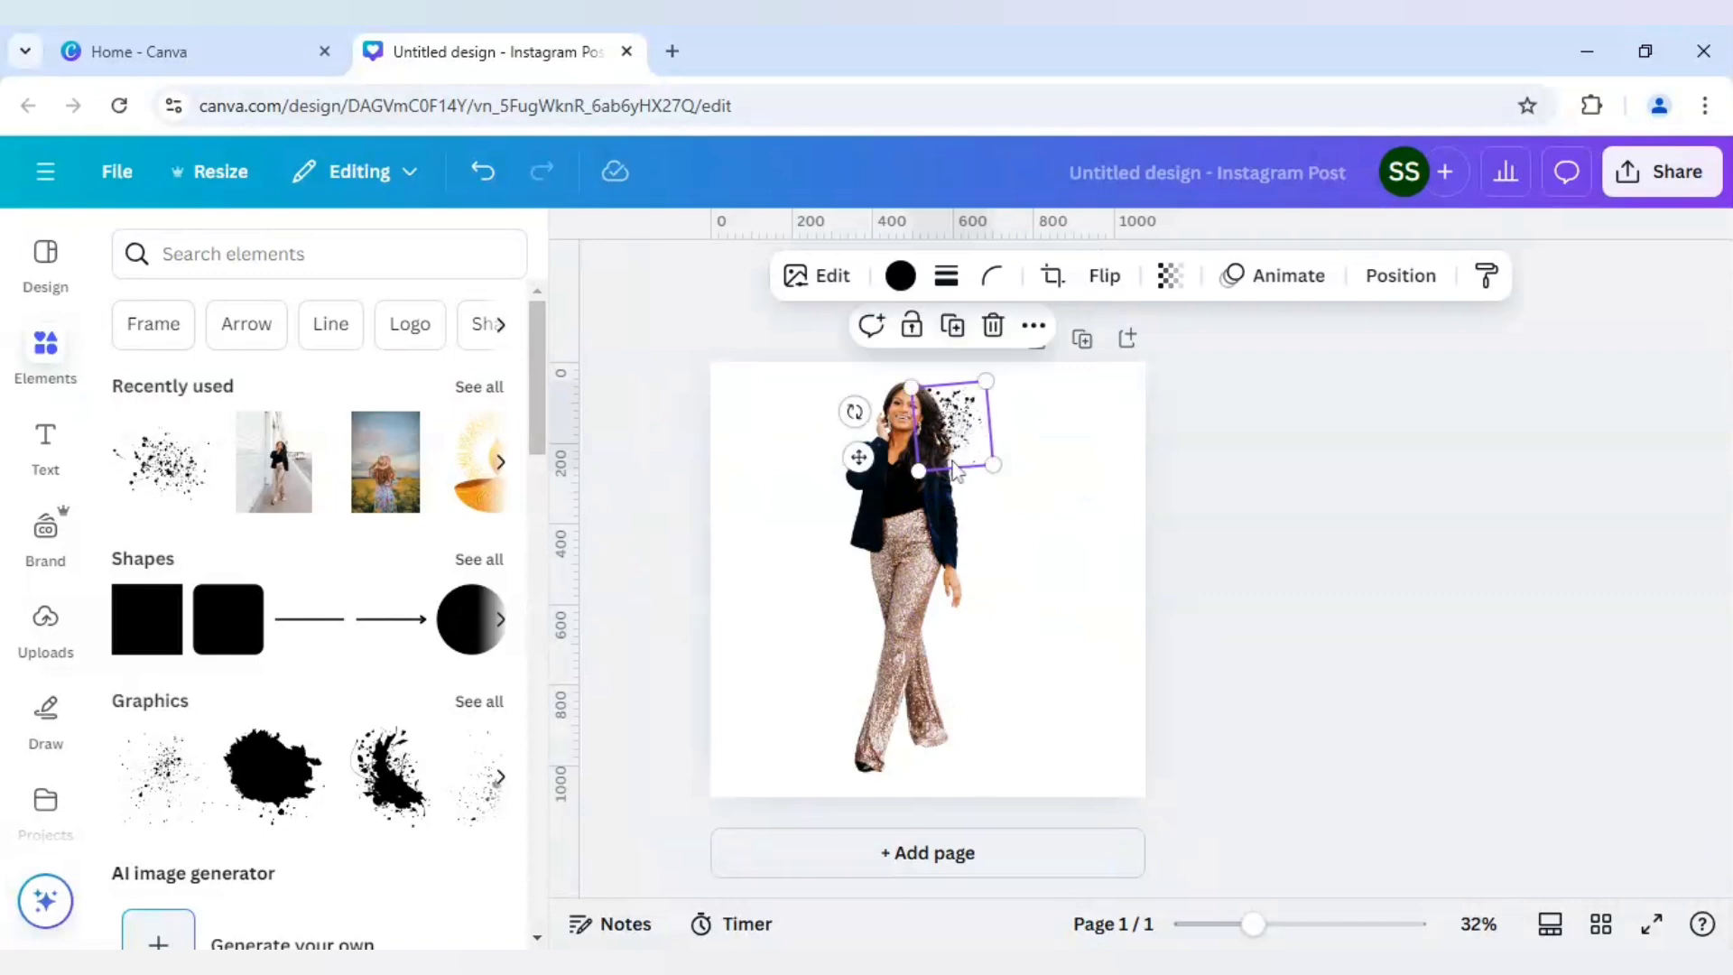
Step: Eyedrop the woman's hair to turn the splatter dark brown #423230
click(901, 276)
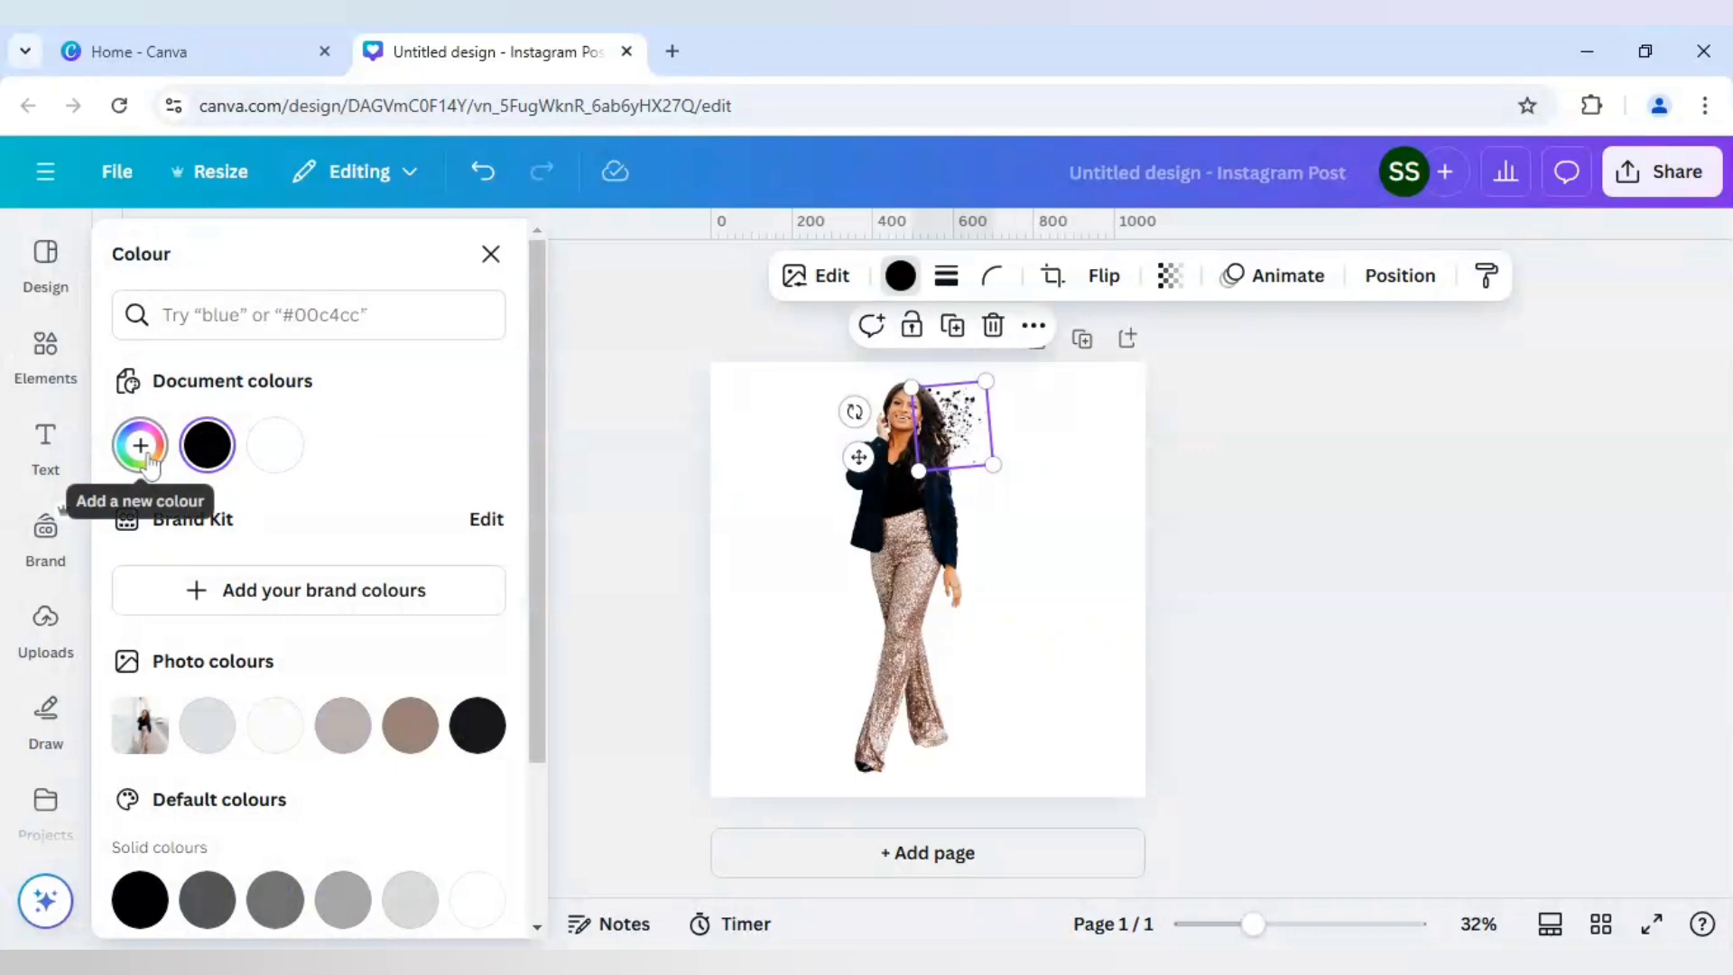
click(145, 456)
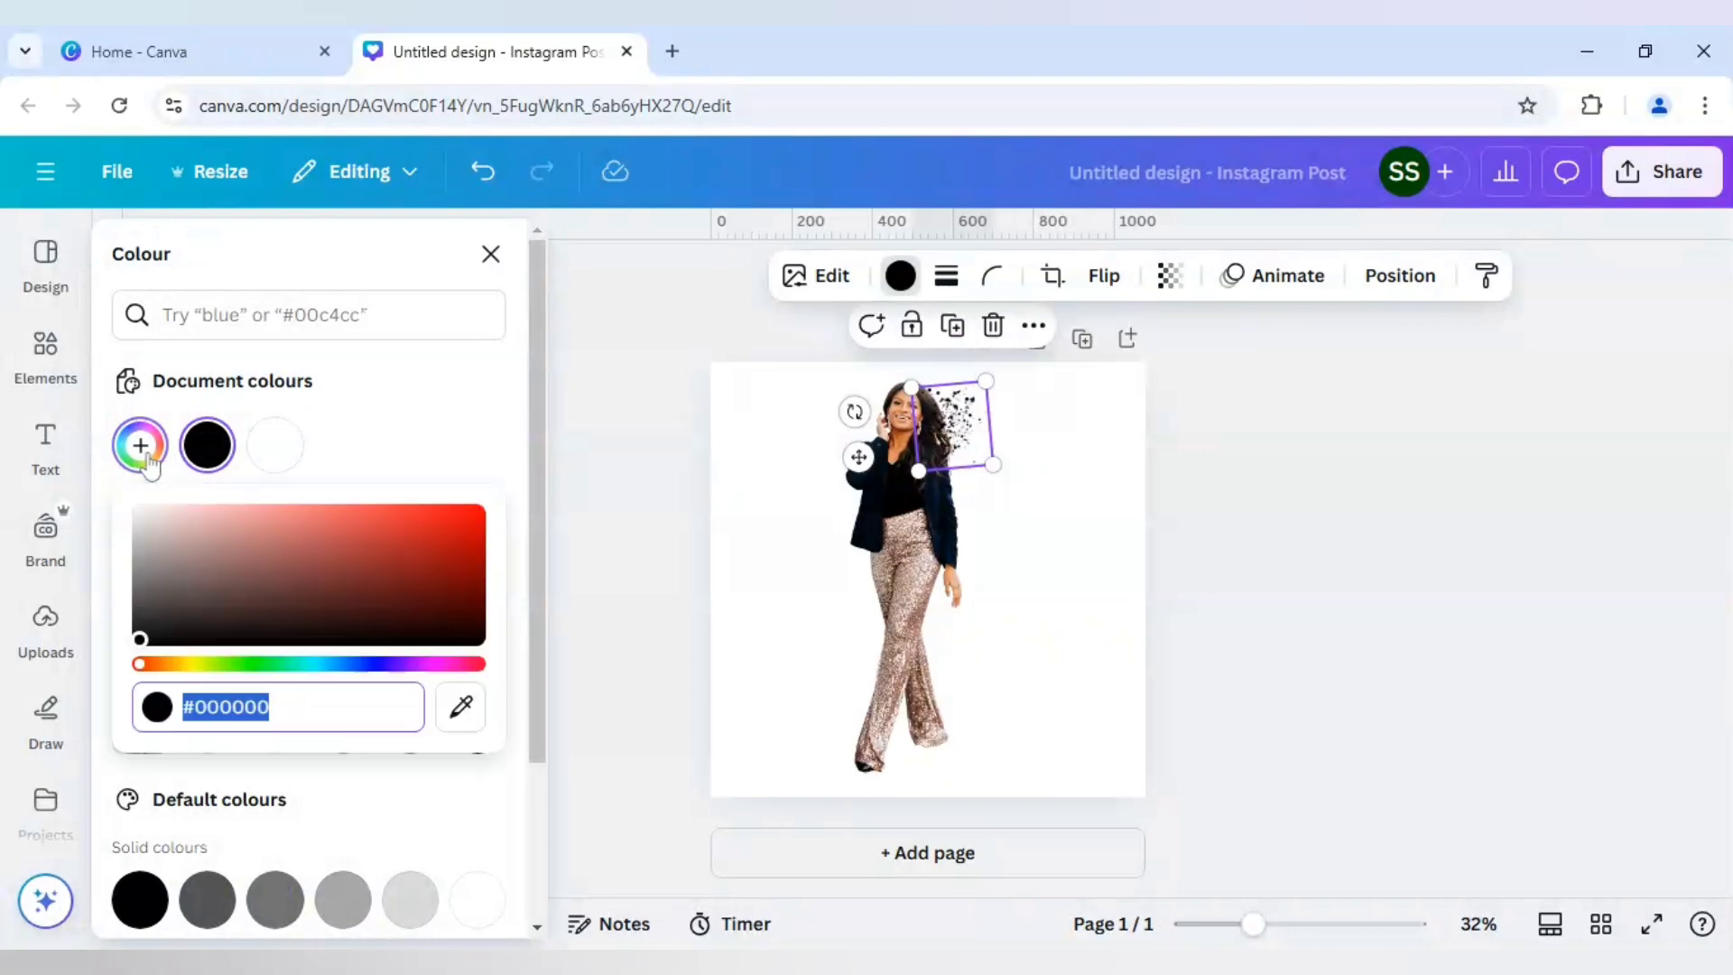
click(458, 711)
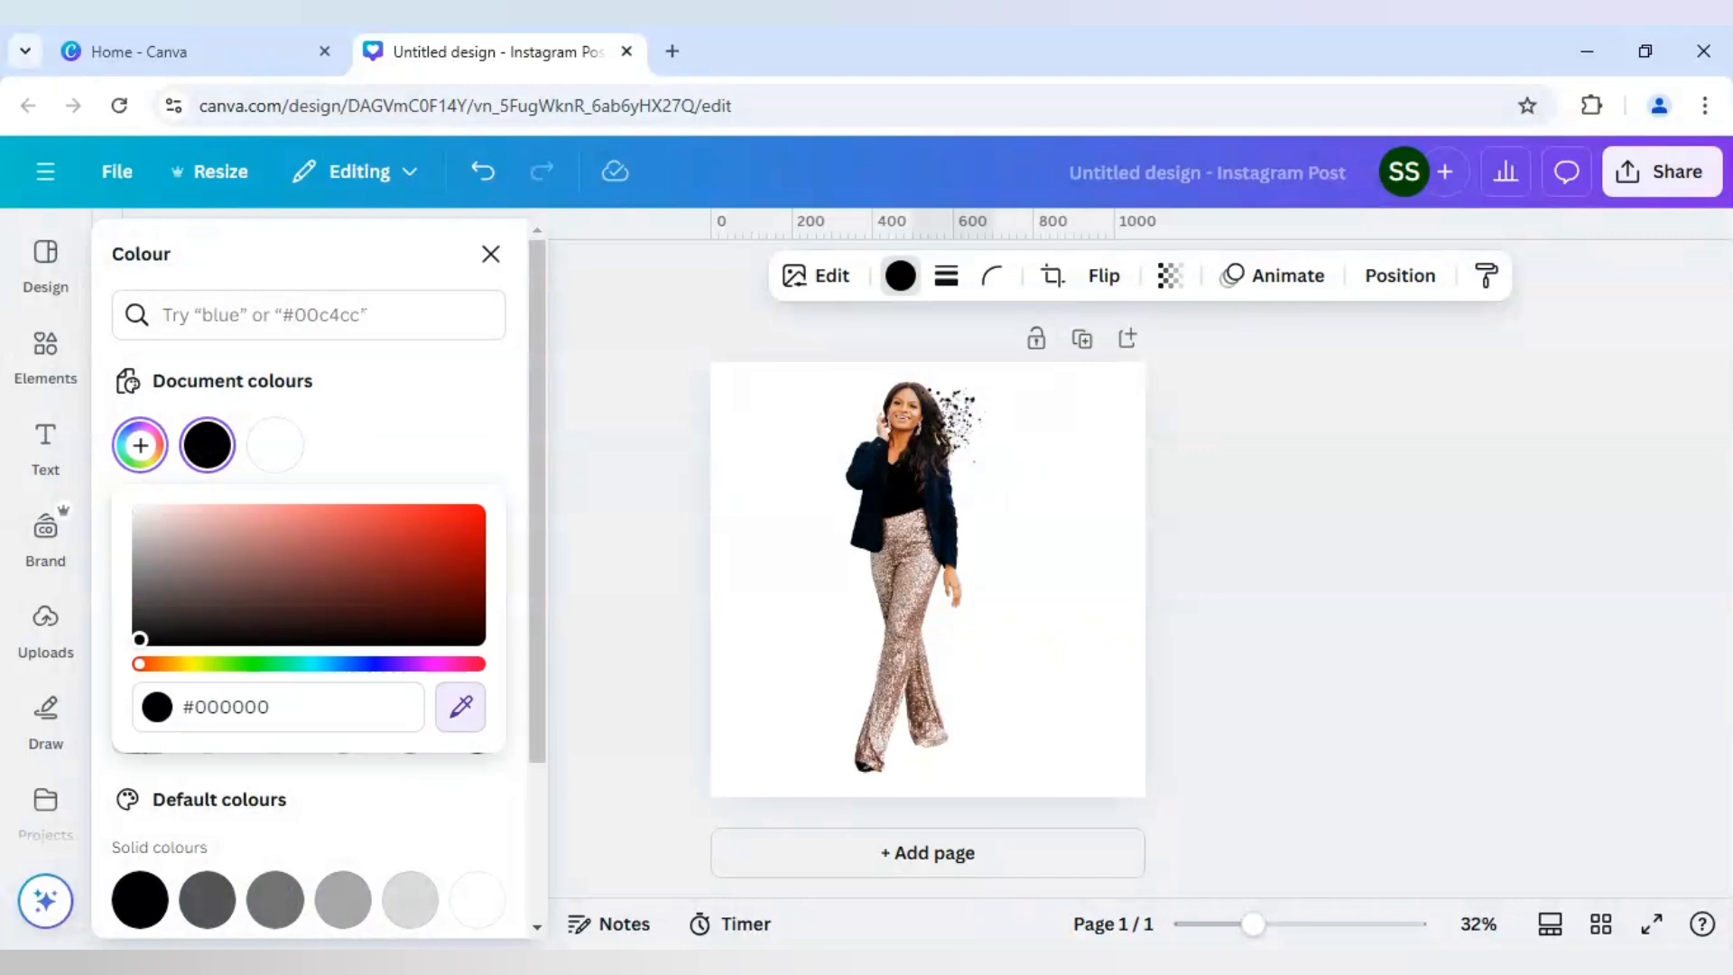
click(910, 390)
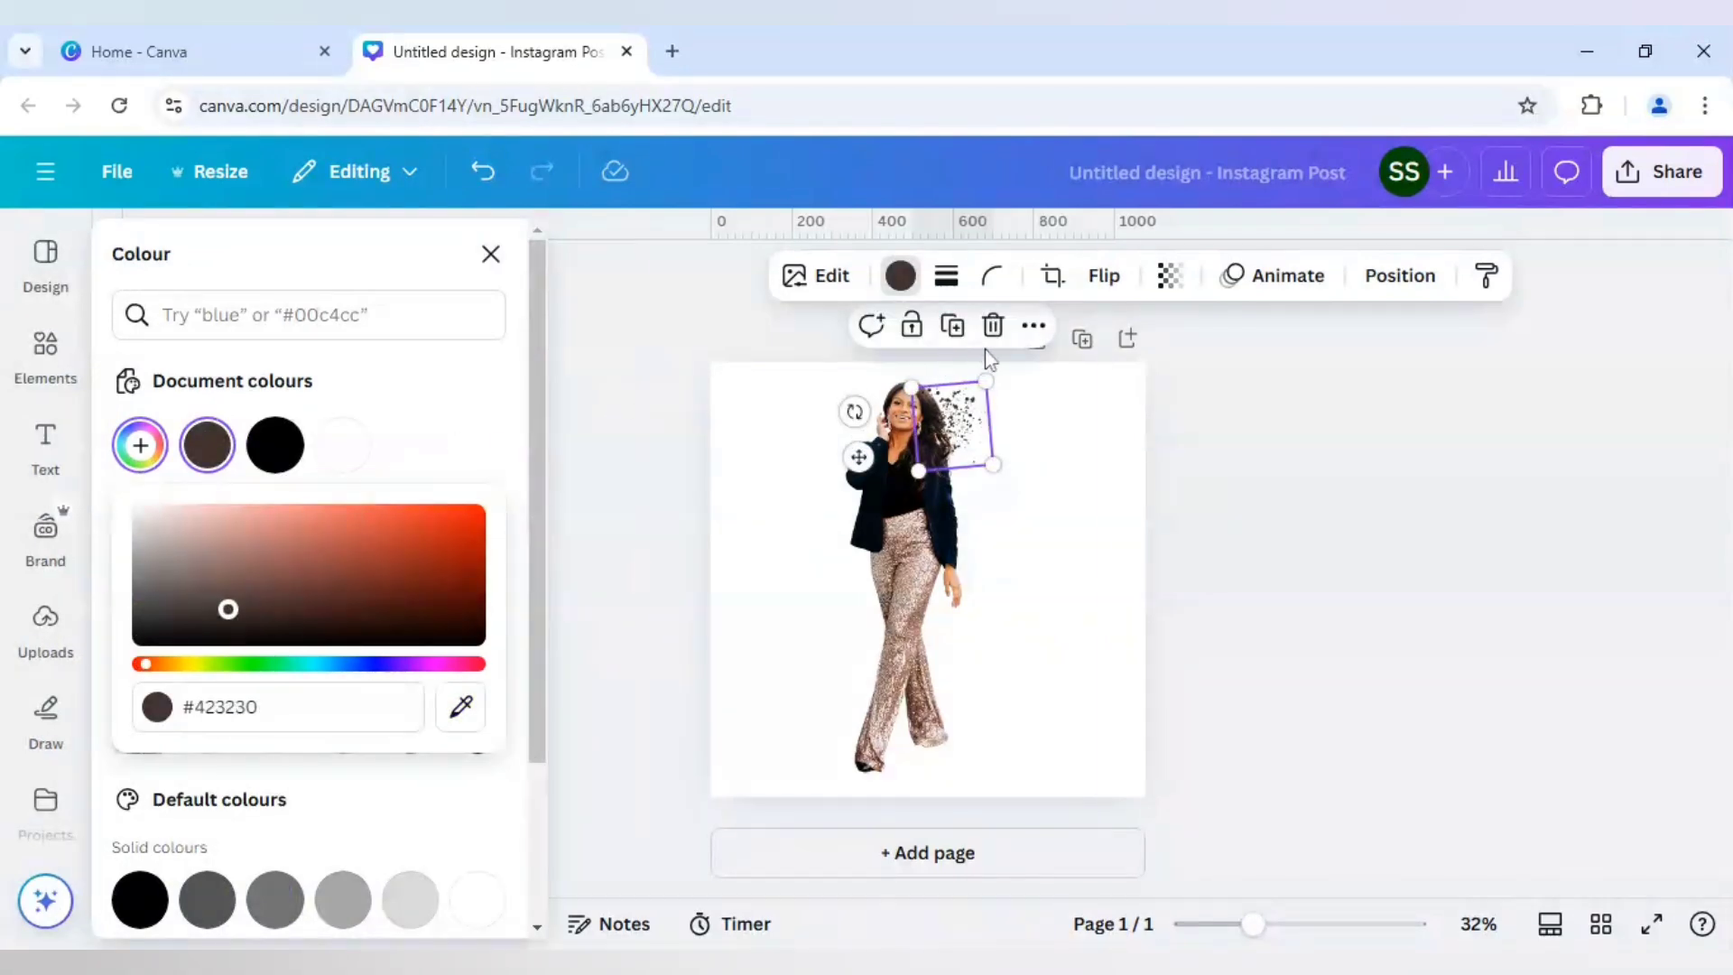
Step: Duplicate the brown splatter into a trail right of her head, moving one copy over her shoulder
click(959, 332)
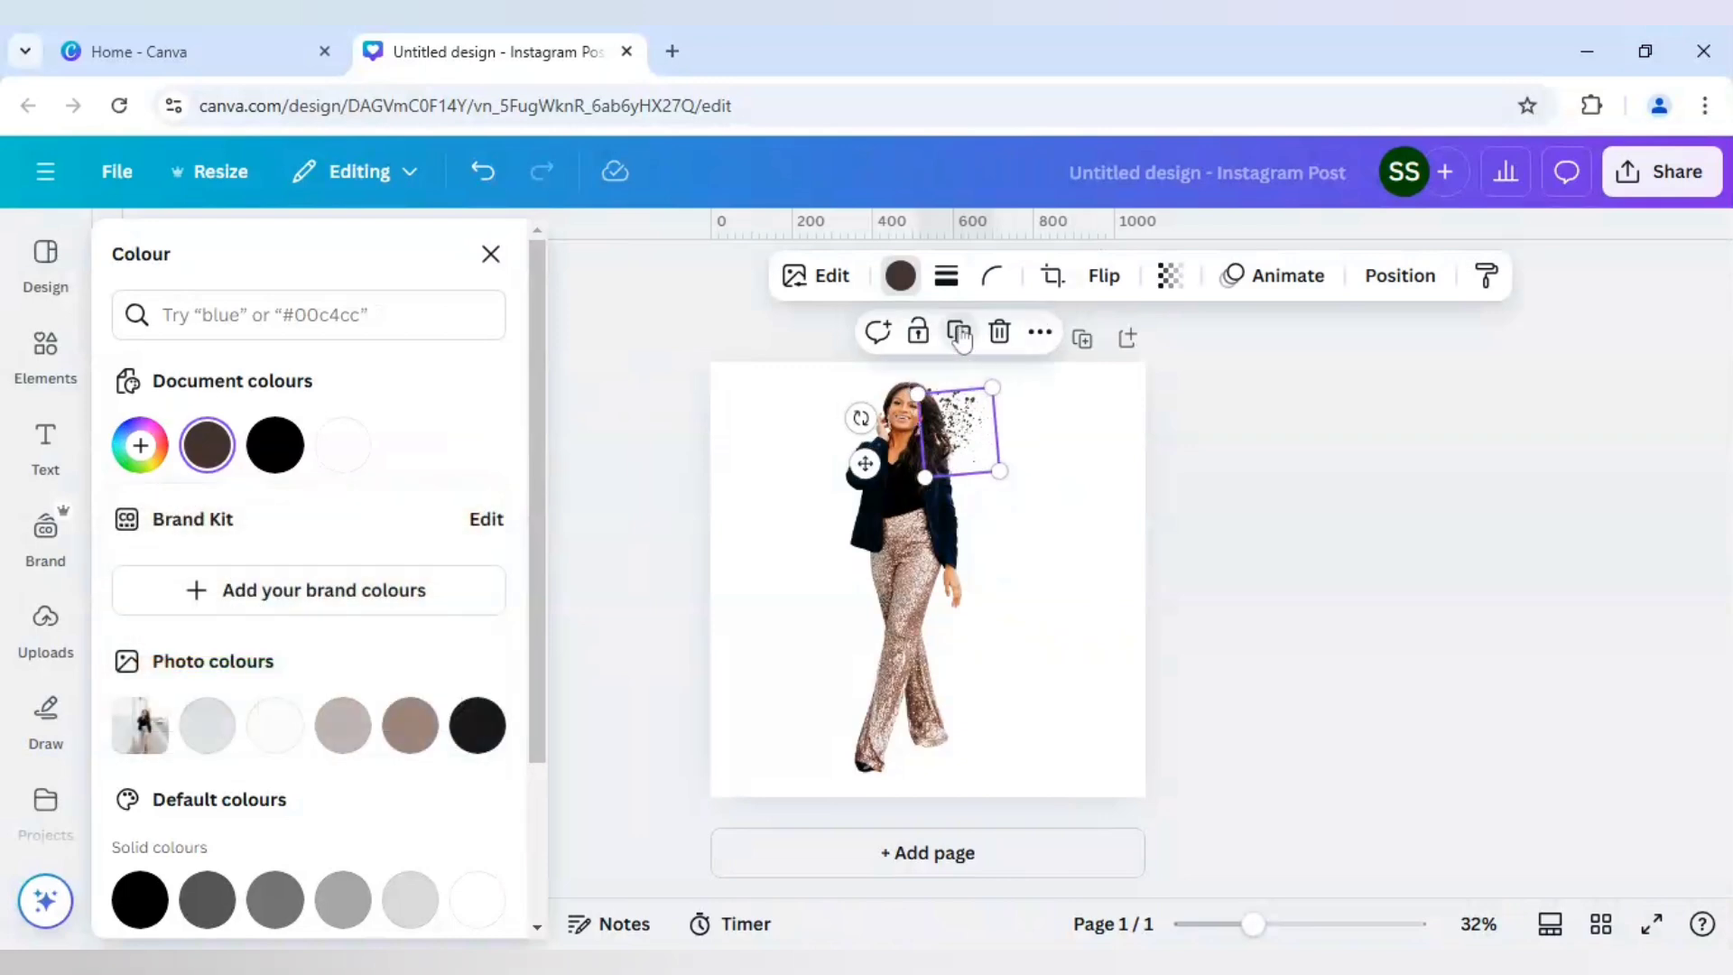
drag(977, 425, 991, 418)
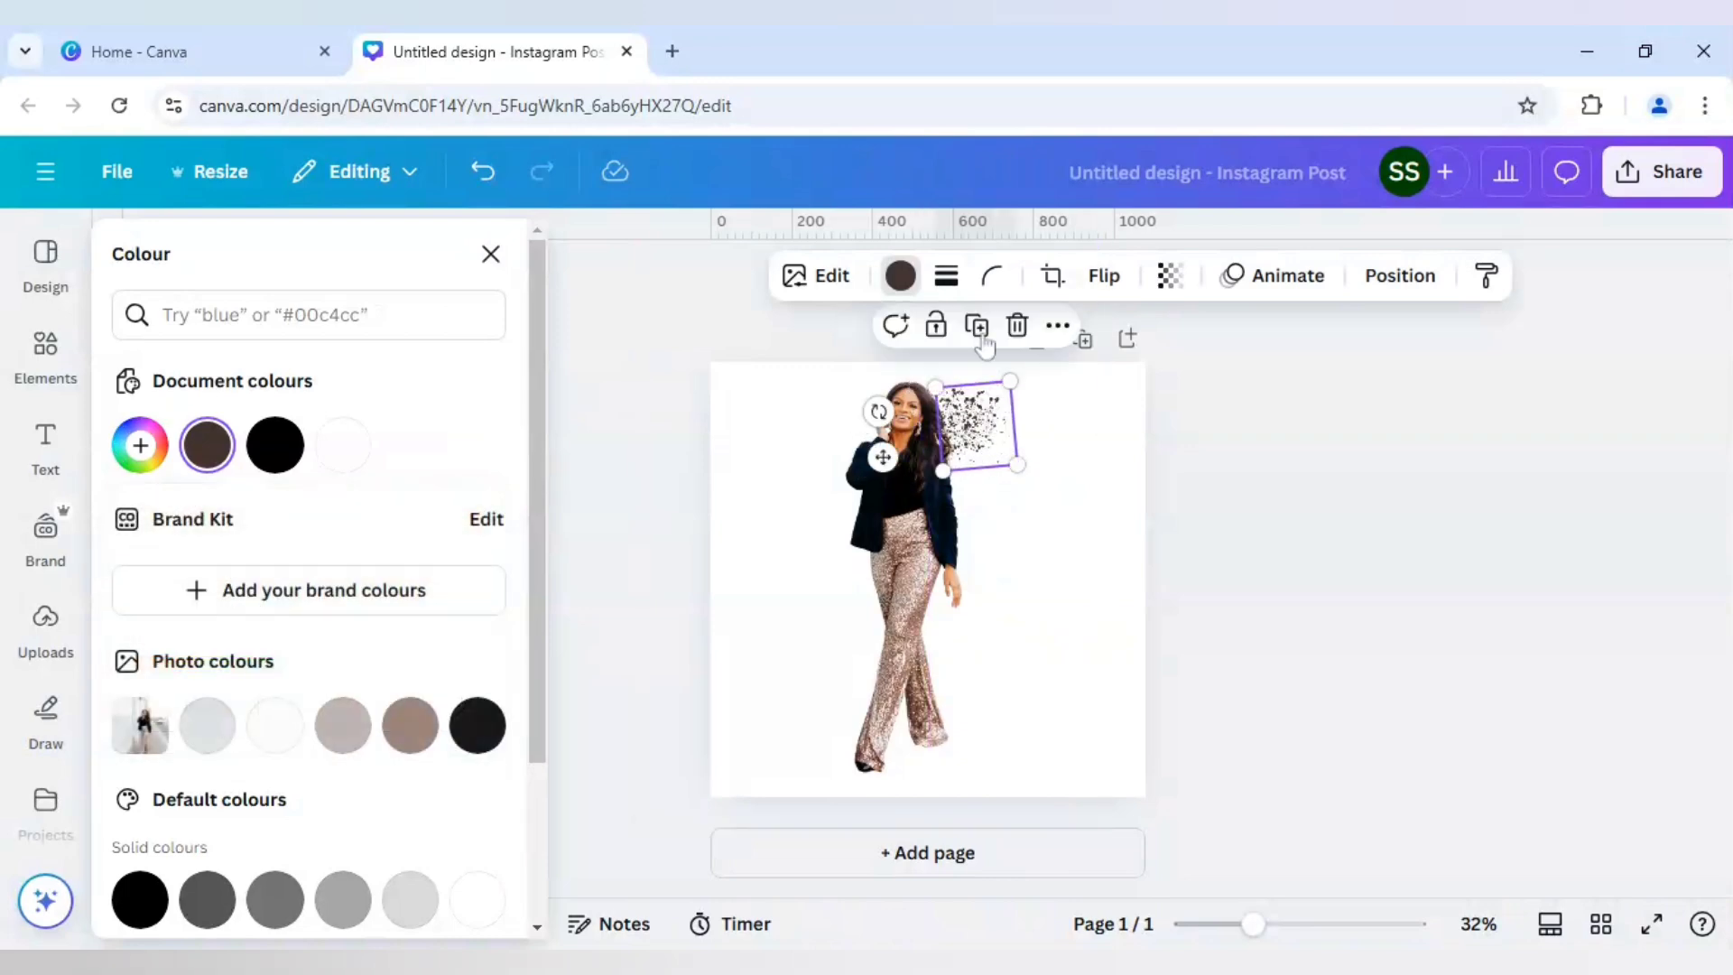
click(975, 324)
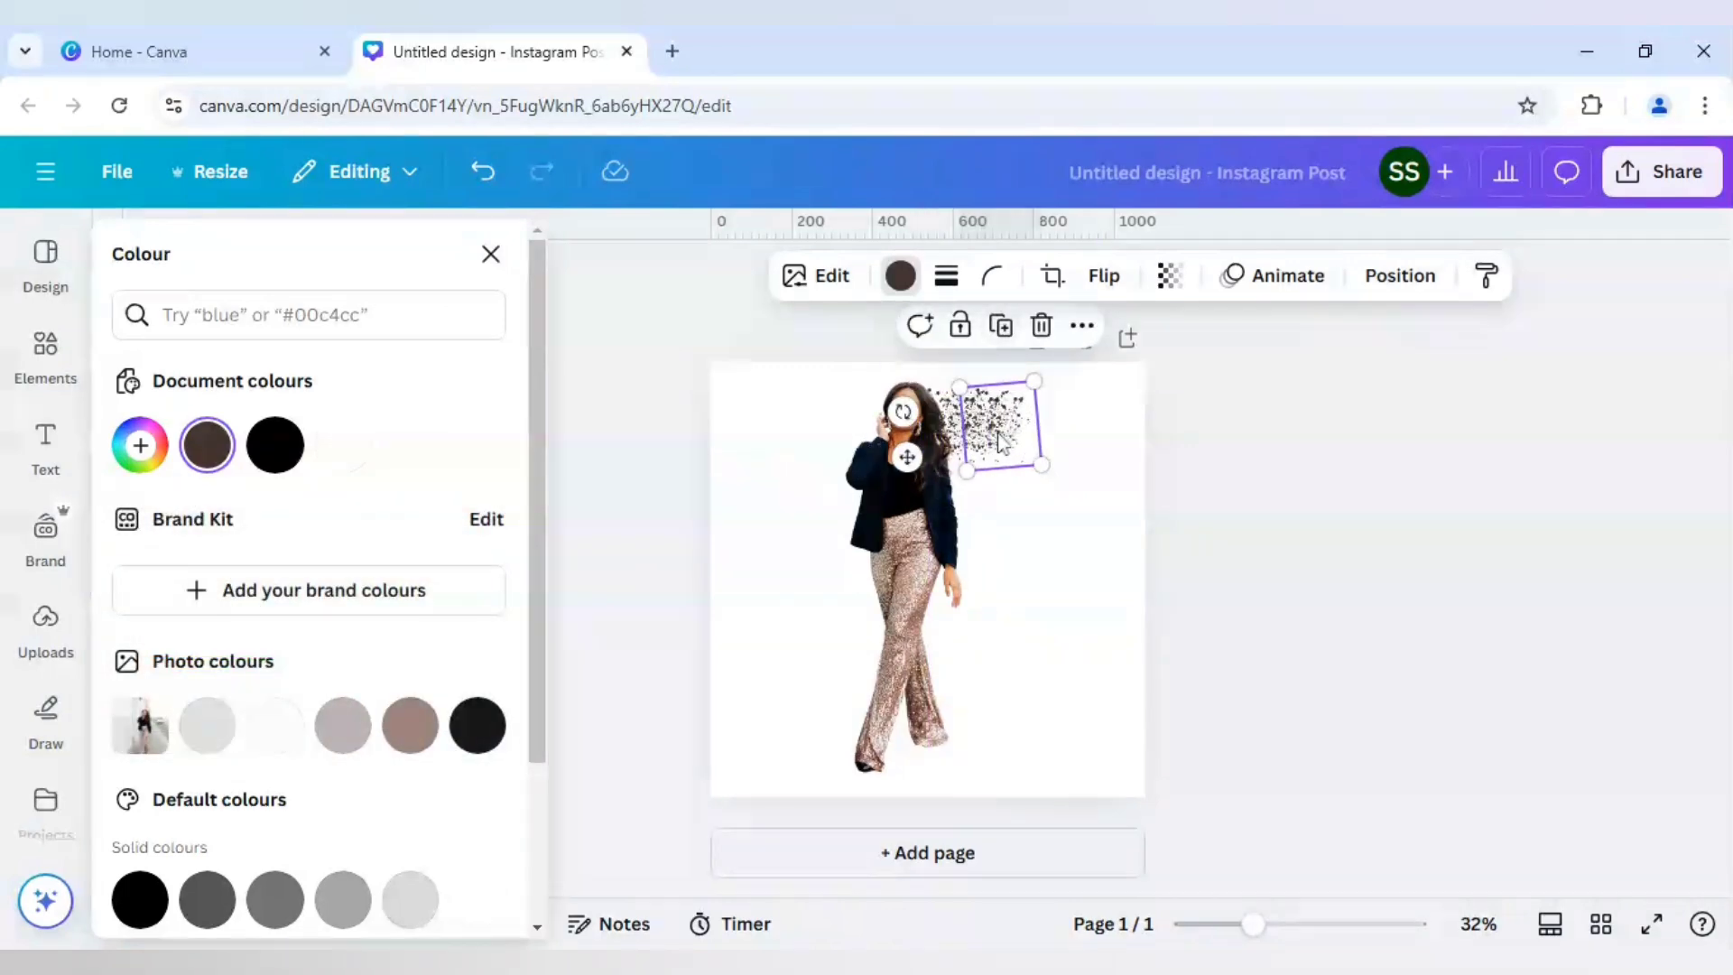
click(1000, 326)
click(1025, 326)
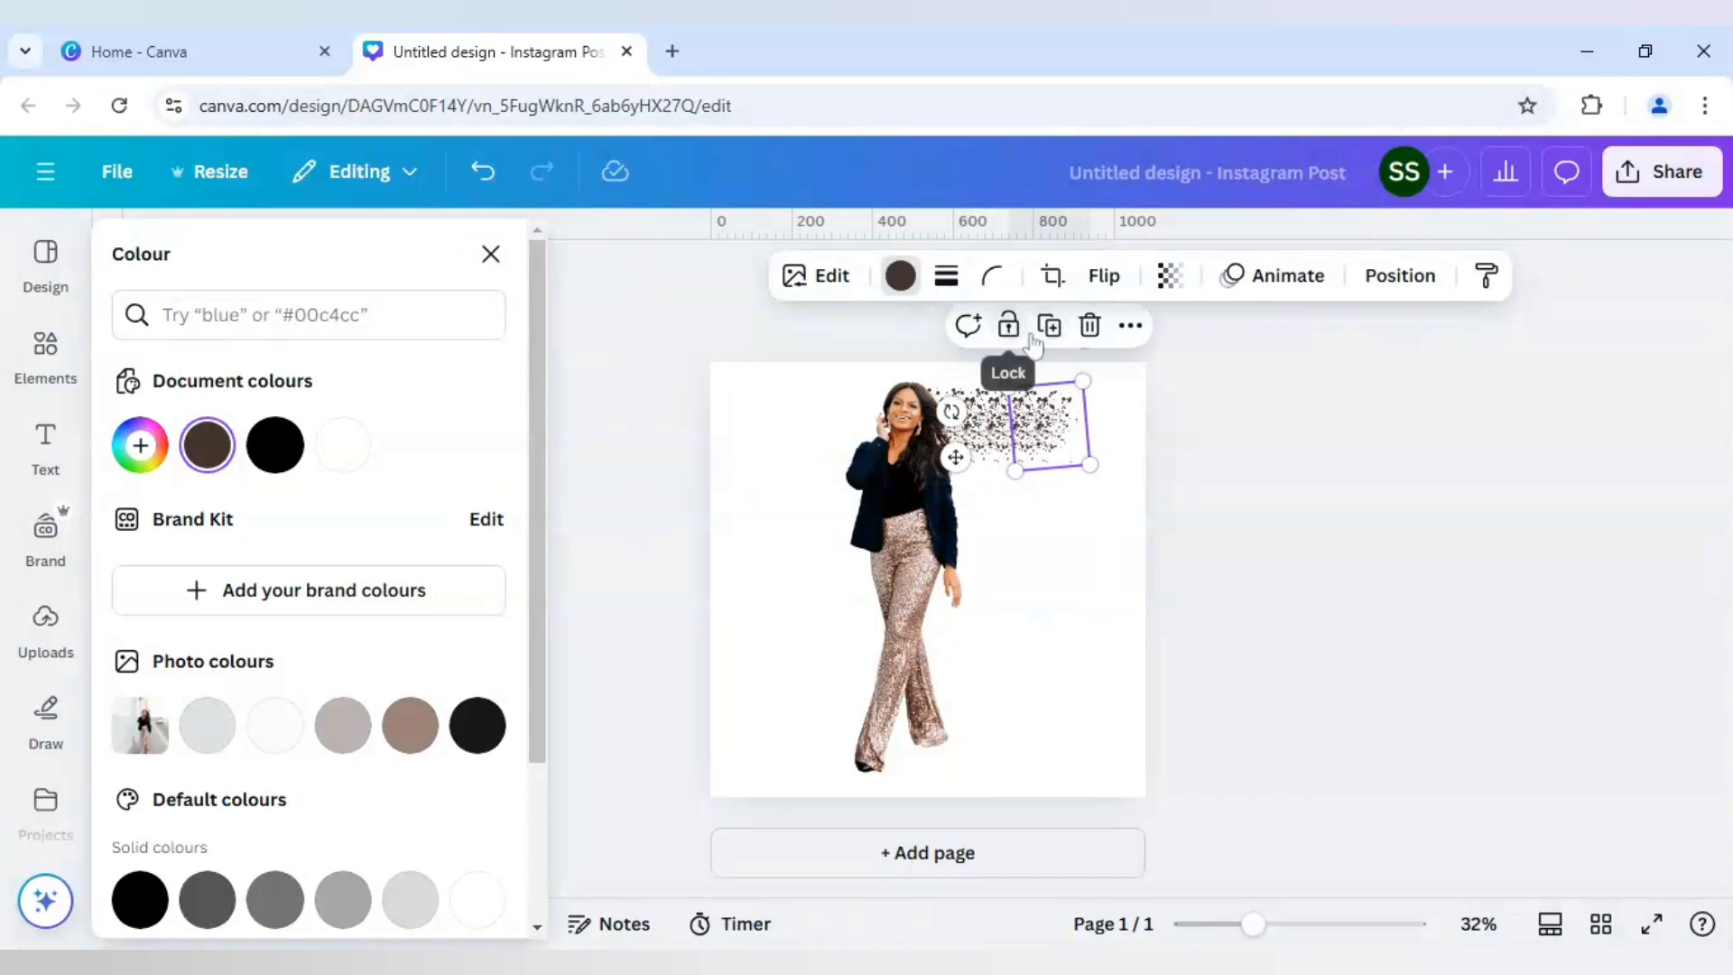
click(1048, 326)
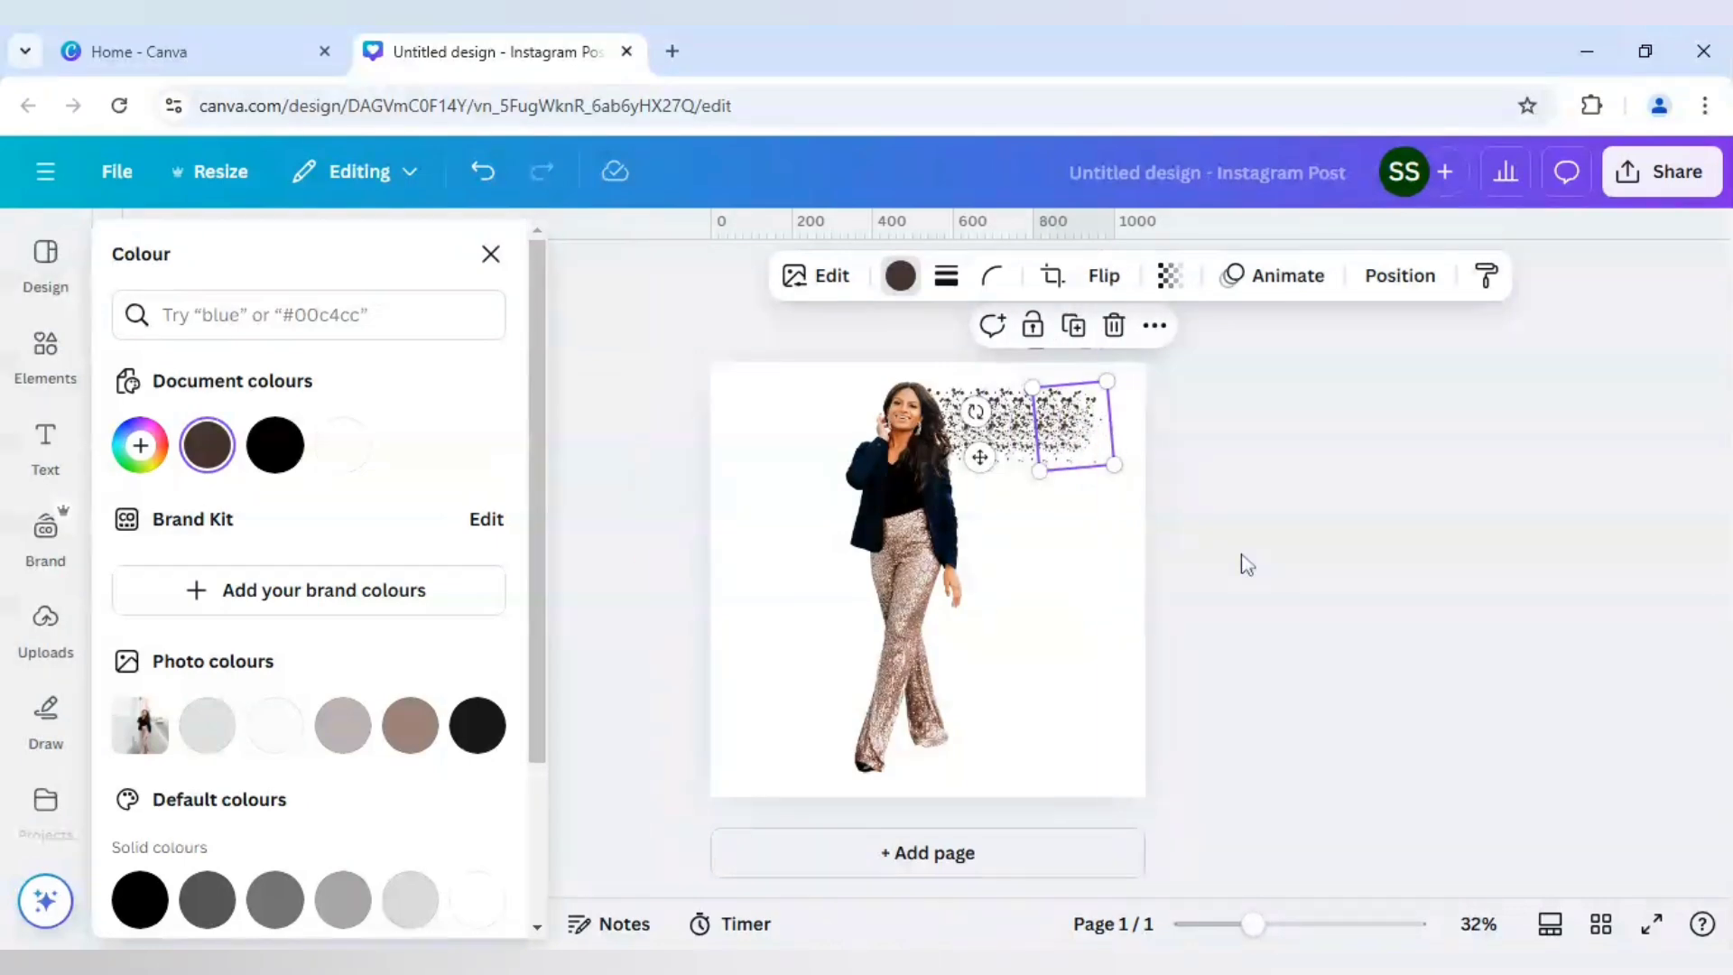
drag(1072, 450, 962, 516)
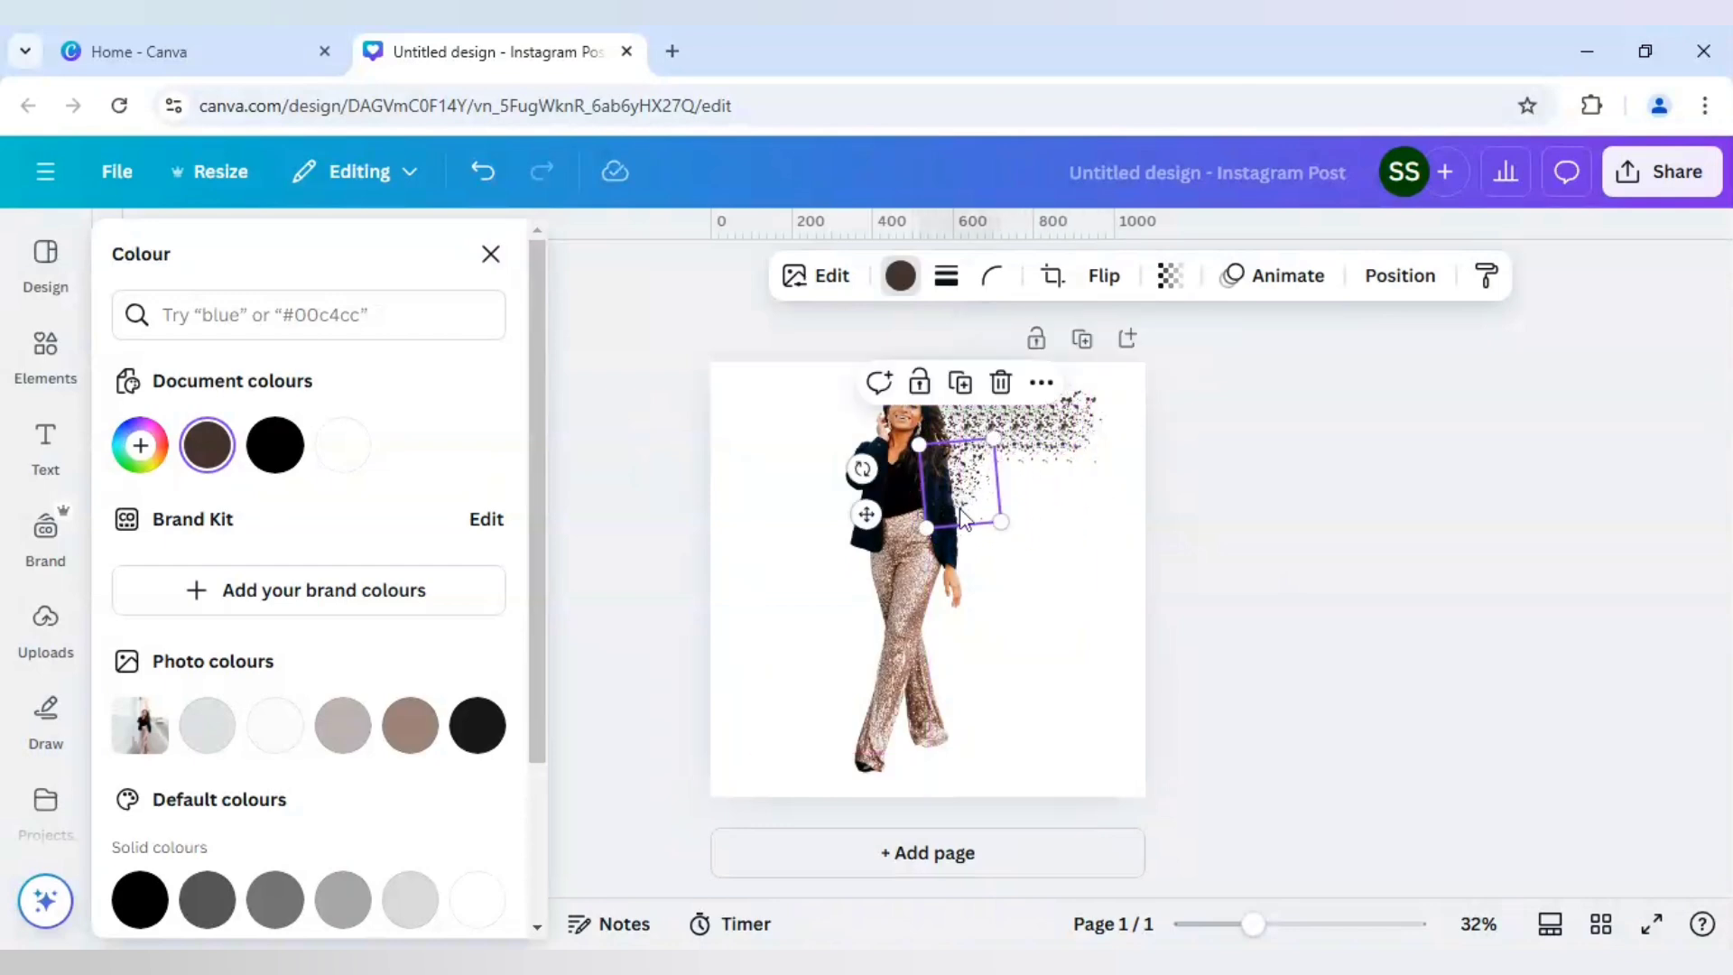
Step: Eyedrop the jacket's navy #07192C onto the shoulder splatter
click(141, 445)
click(460, 707)
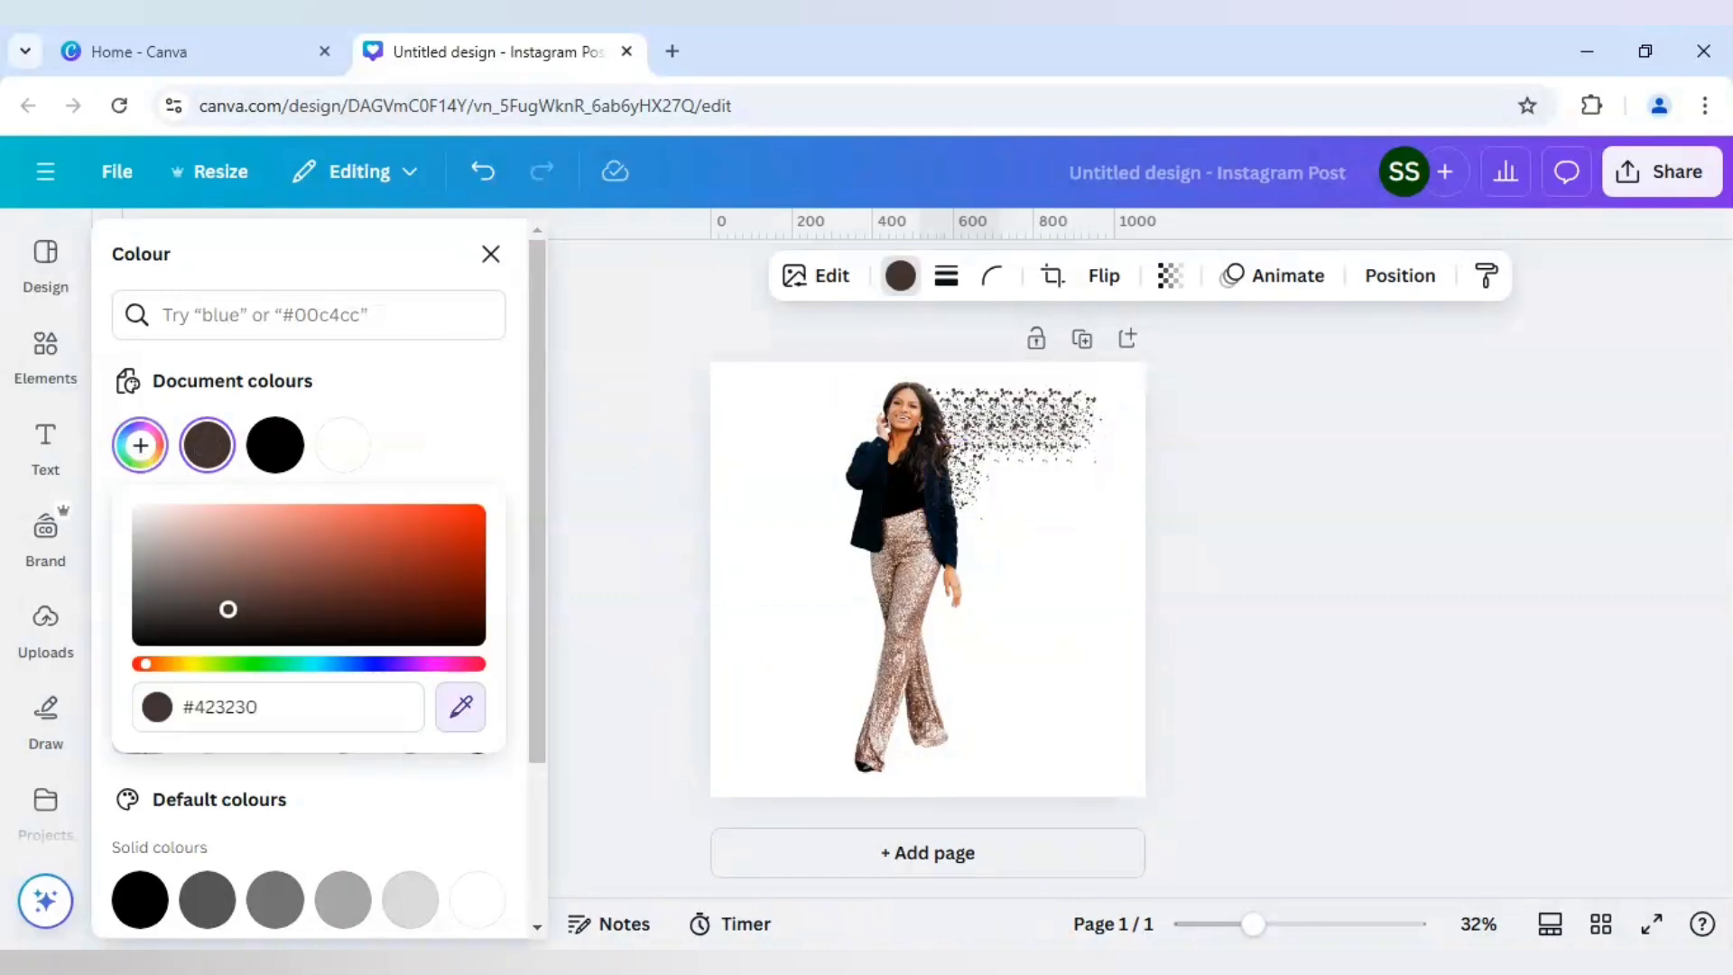
click(942, 523)
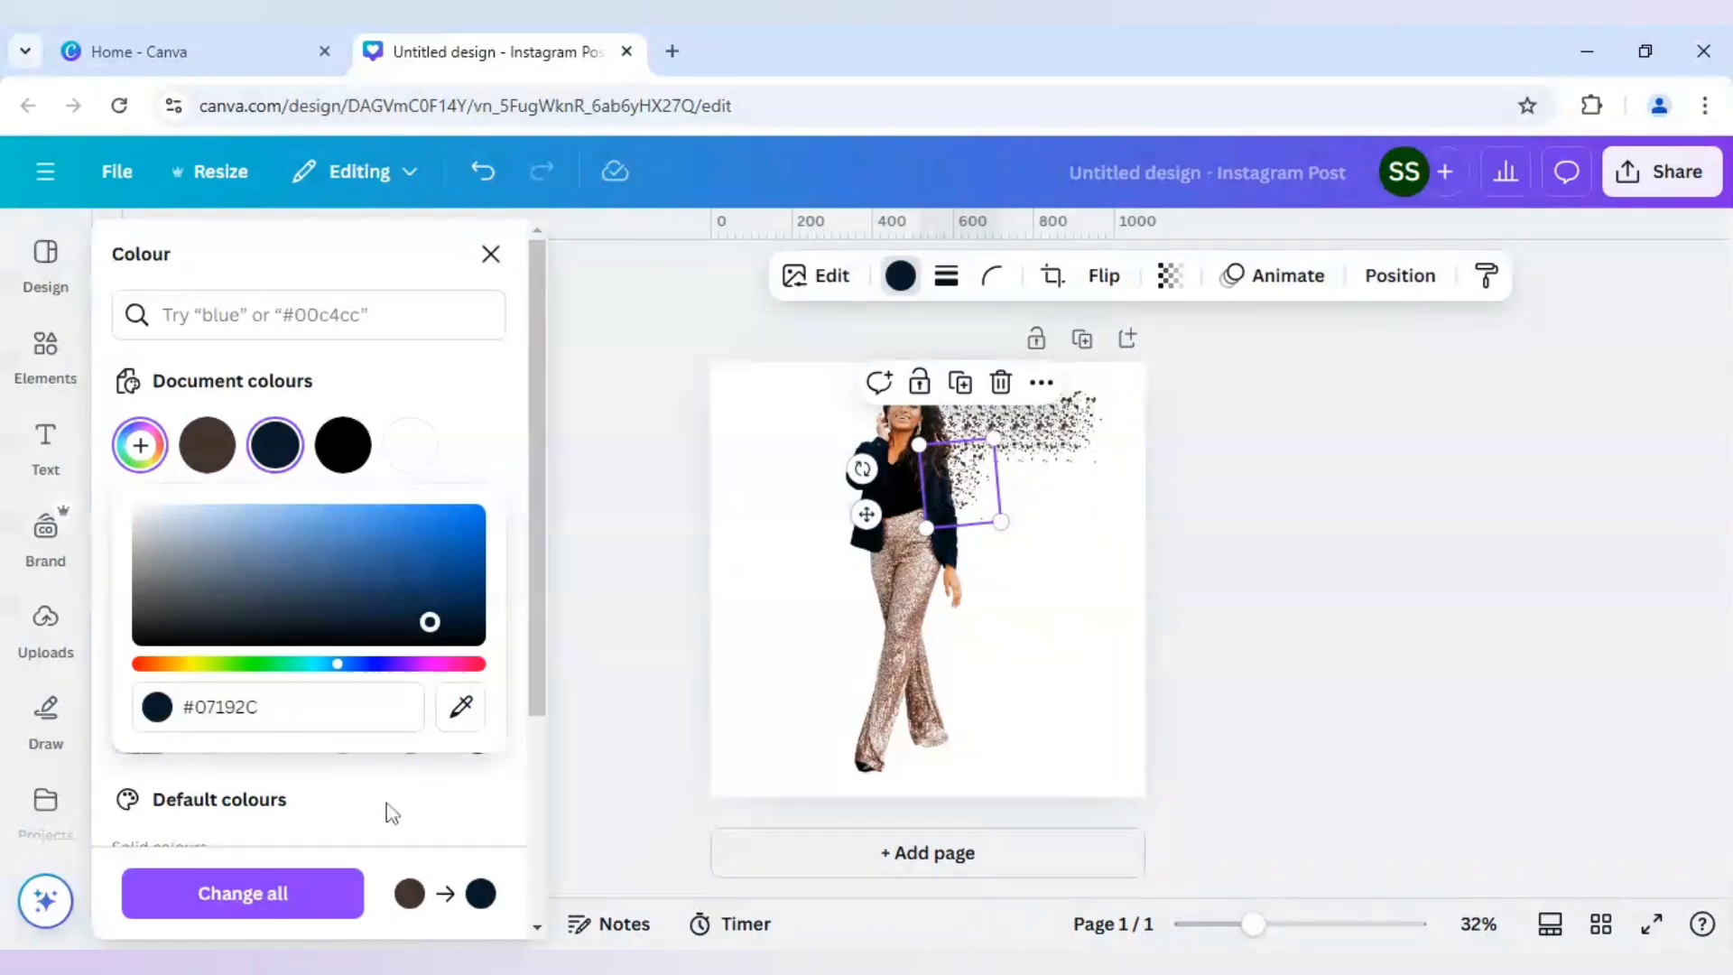
Step: Duplicate the navy splatter several times, placing copies beside her hair and onto her jacket
click(960, 382)
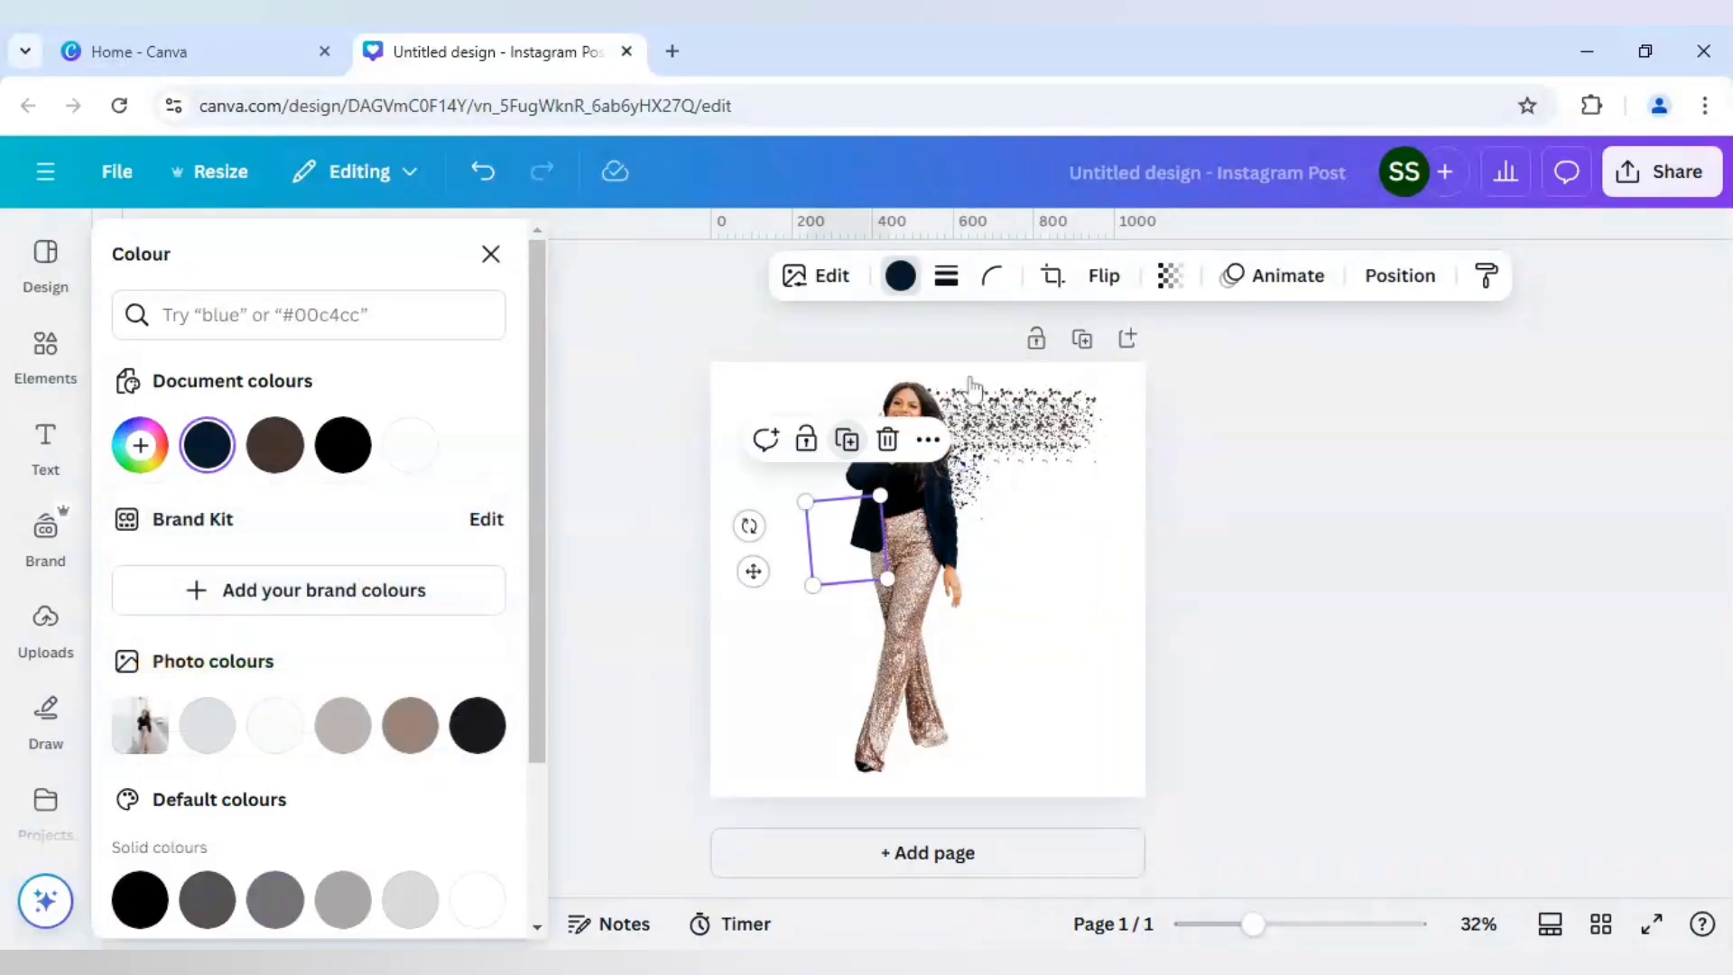
drag(838, 522, 976, 498)
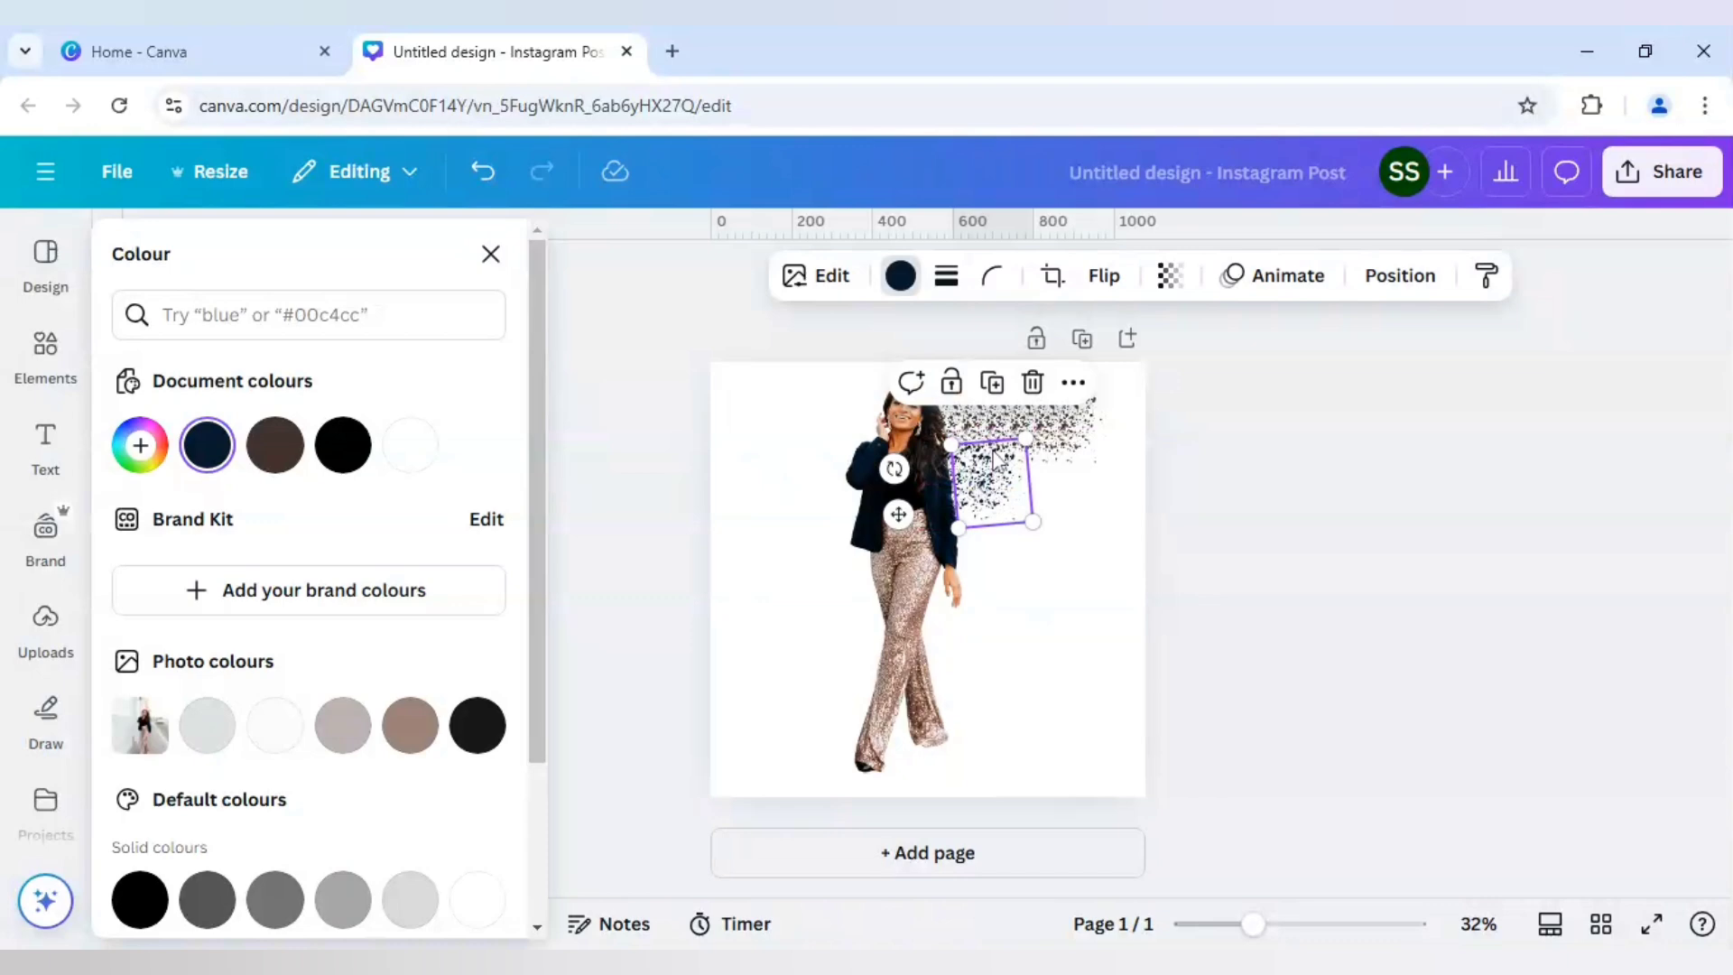
click(994, 389)
click(1023, 383)
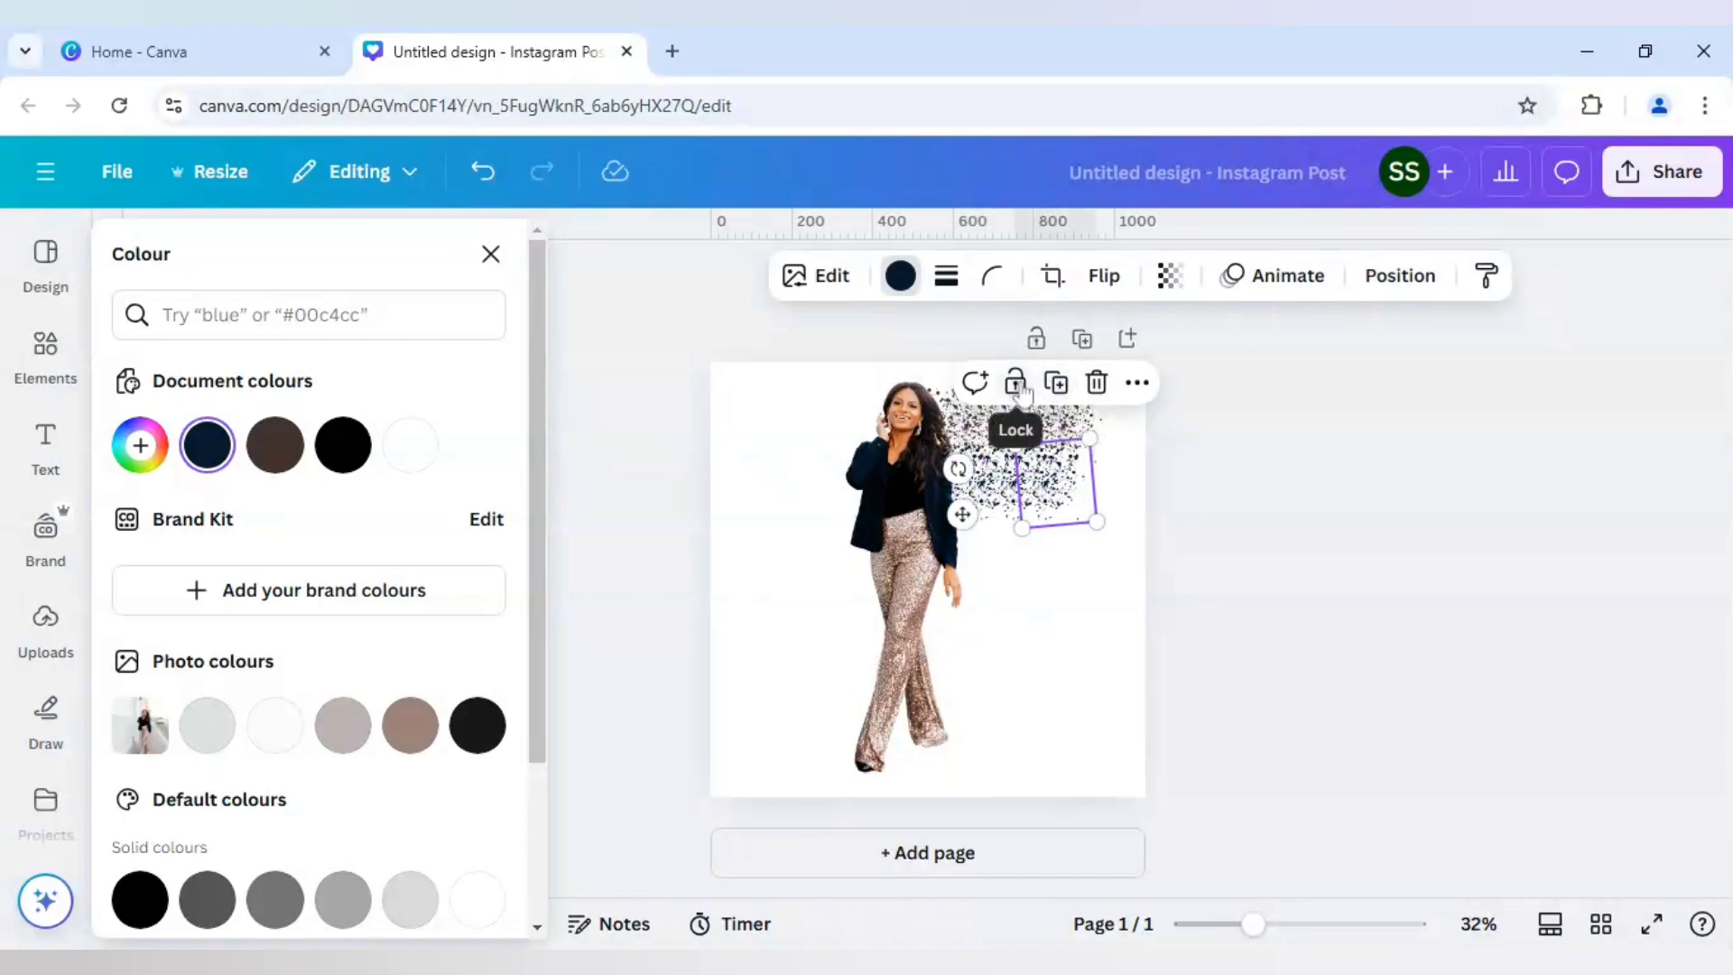
click(1062, 394)
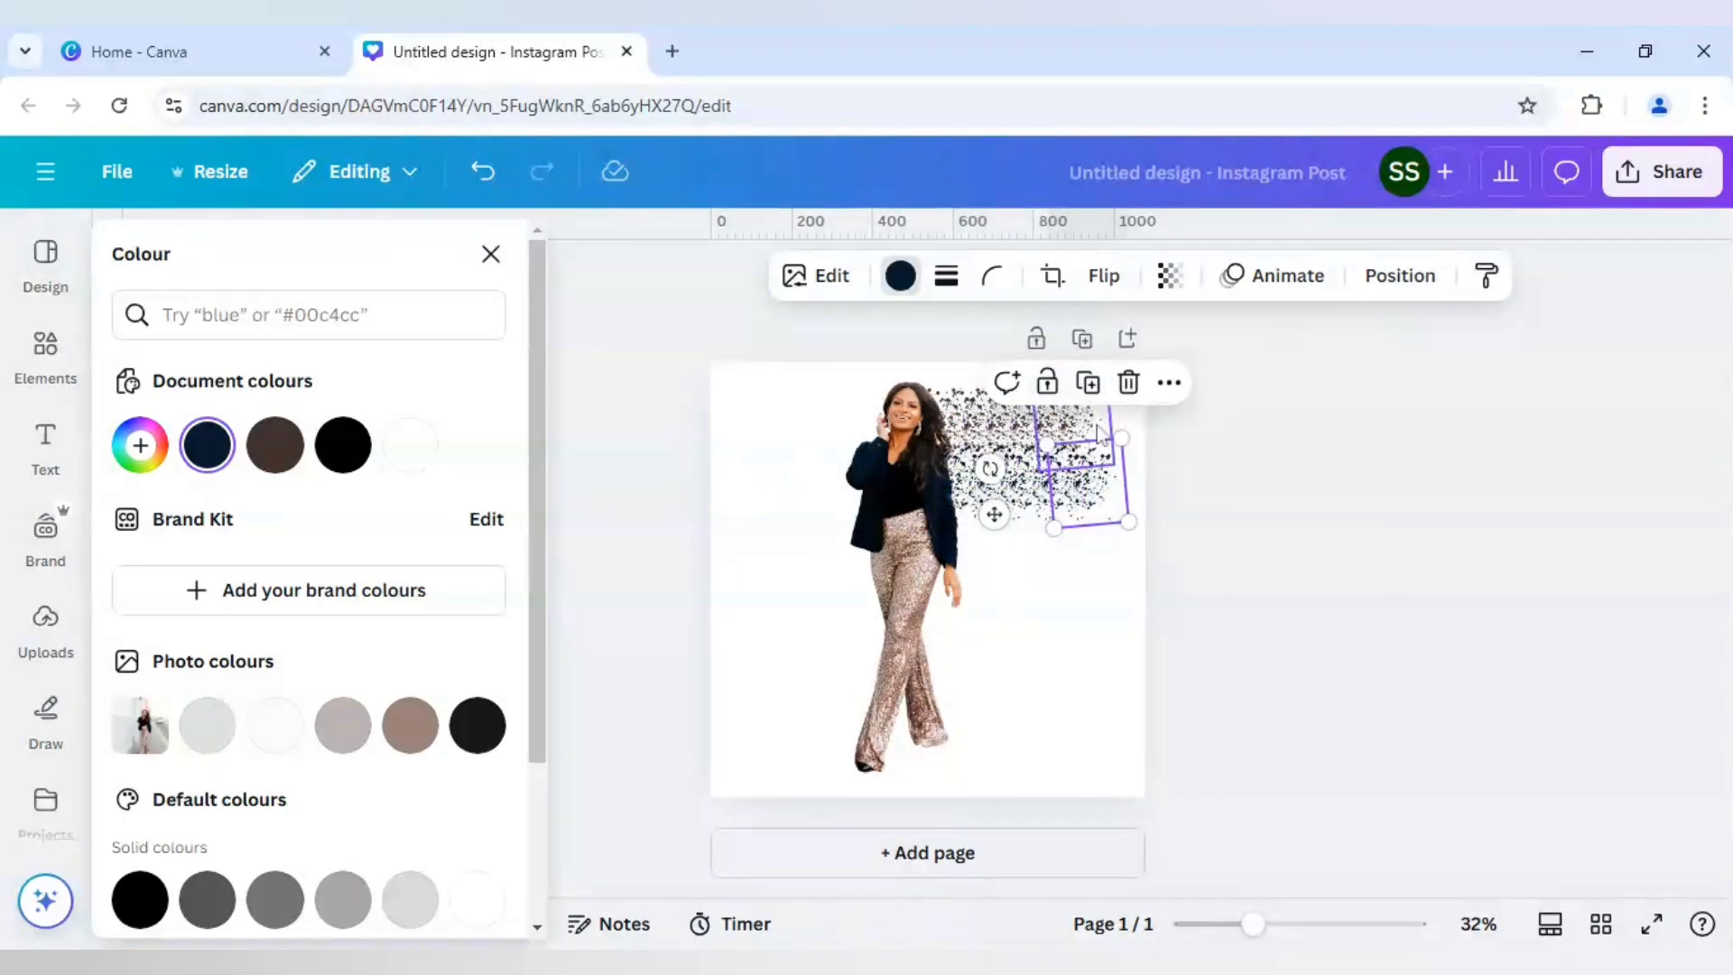
click(1087, 382)
drag(1115, 483, 955, 538)
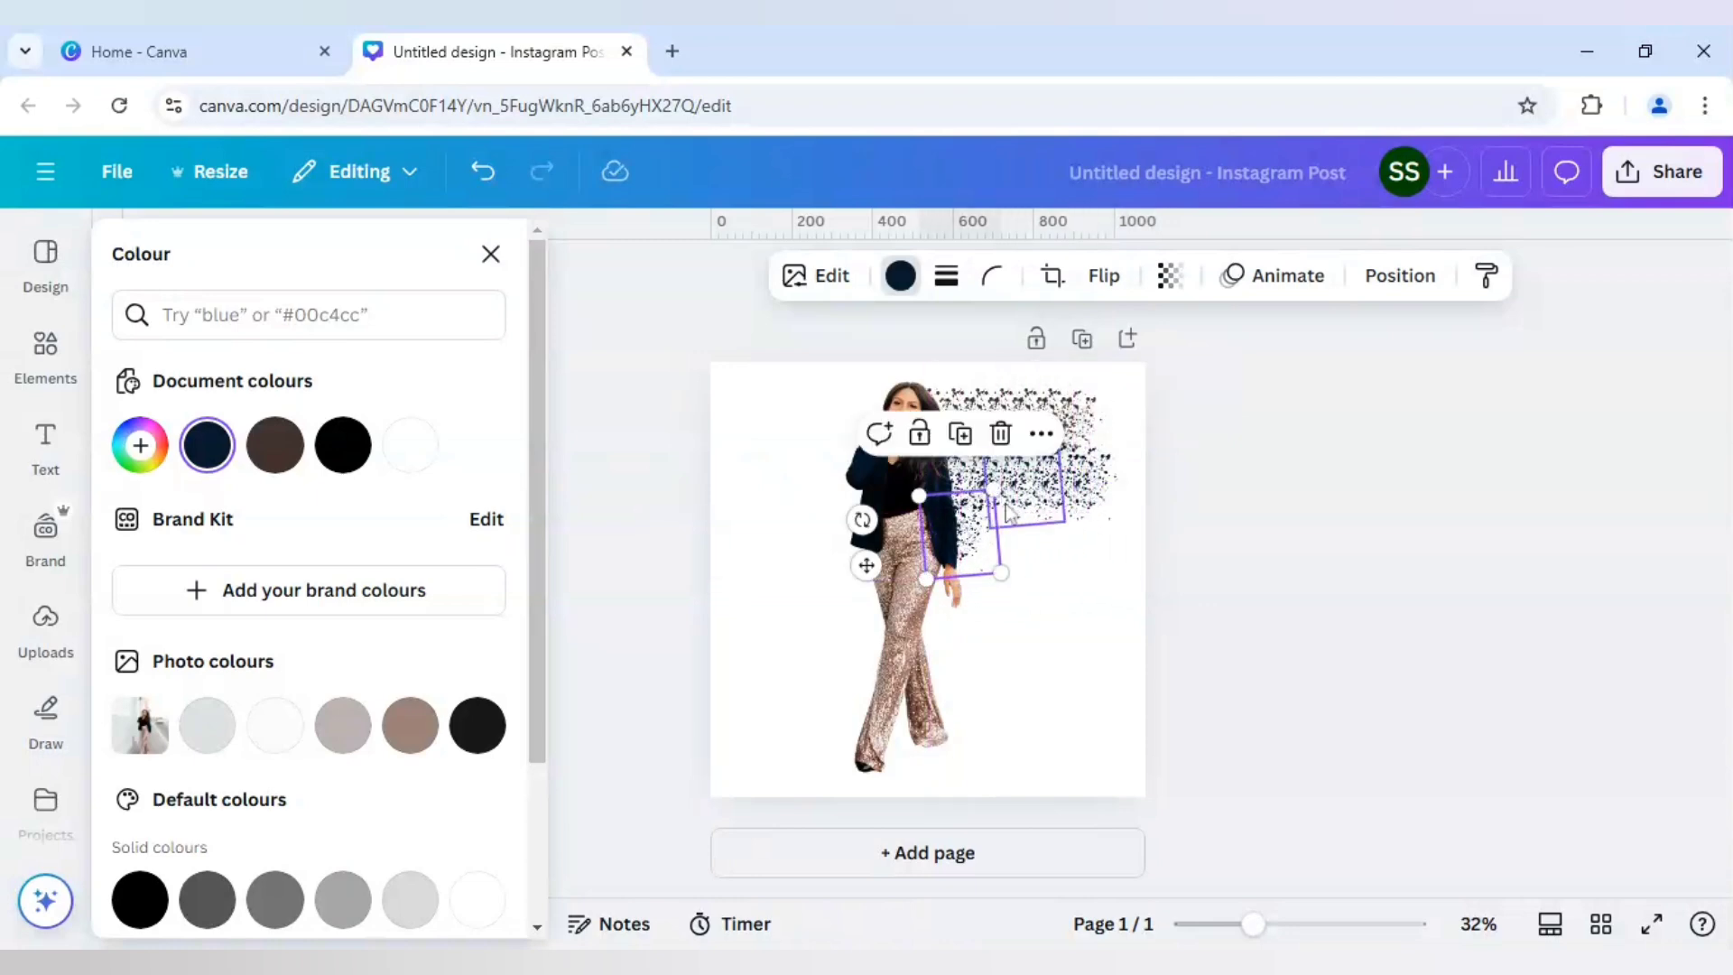
Step: Add more navy copies over her jacket and move one down beside her hip
click(960, 435)
drag(848, 588, 1009, 528)
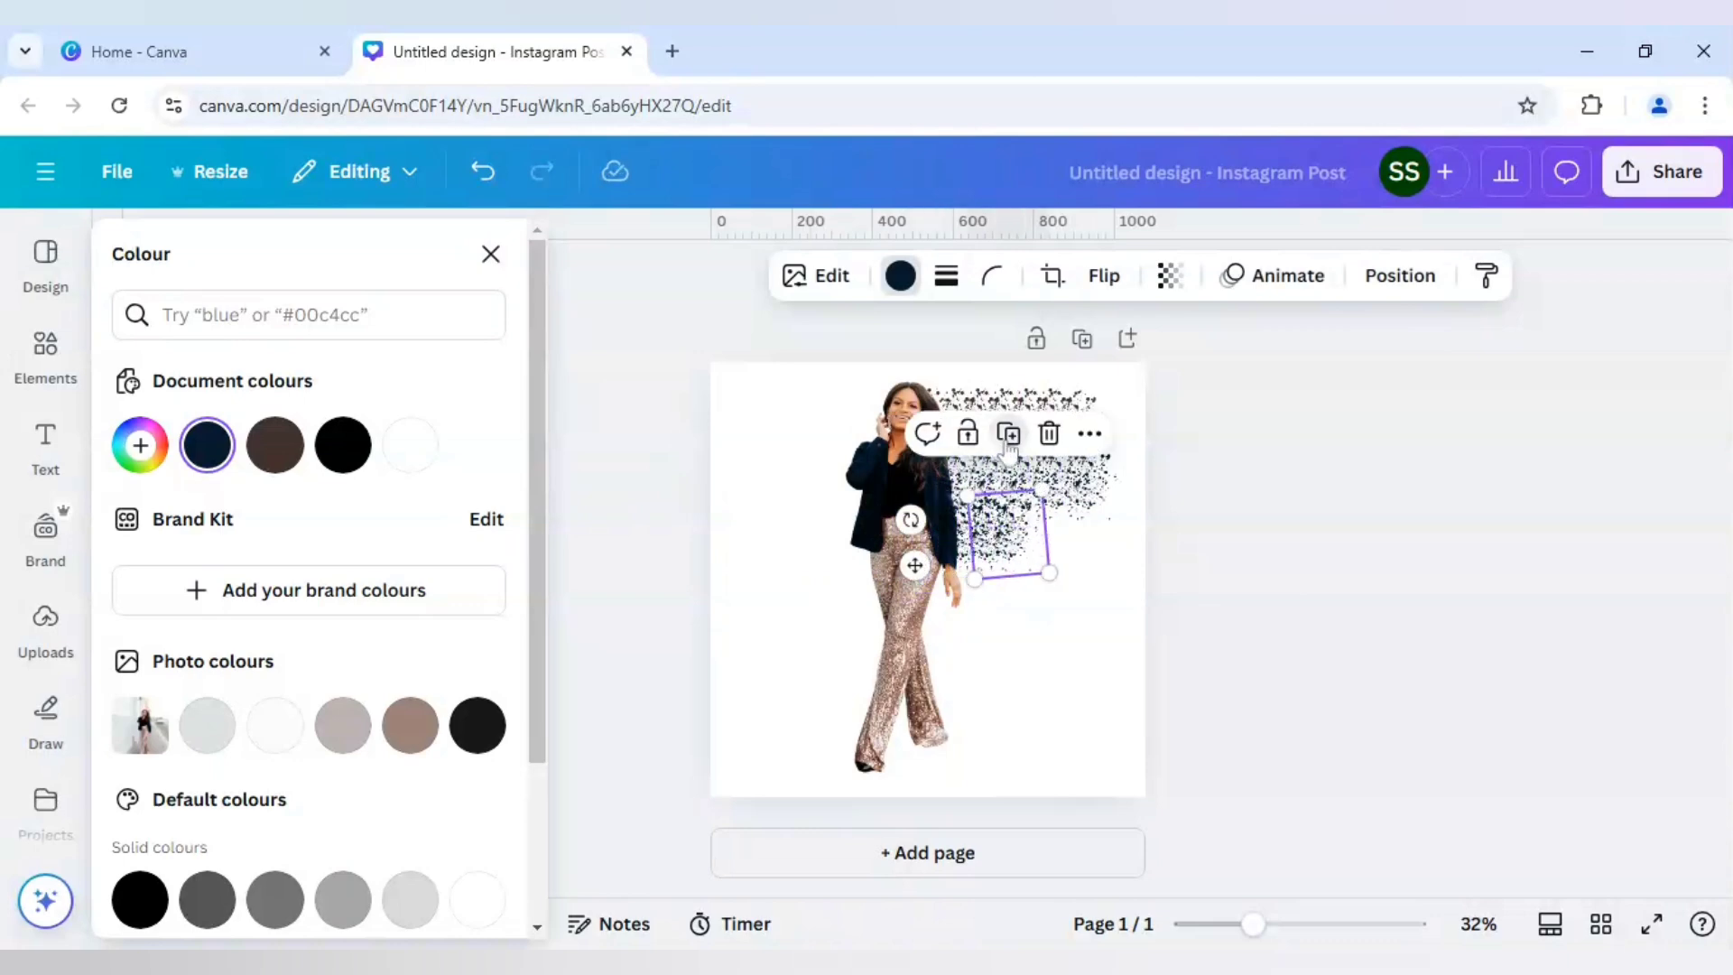
click(1007, 438)
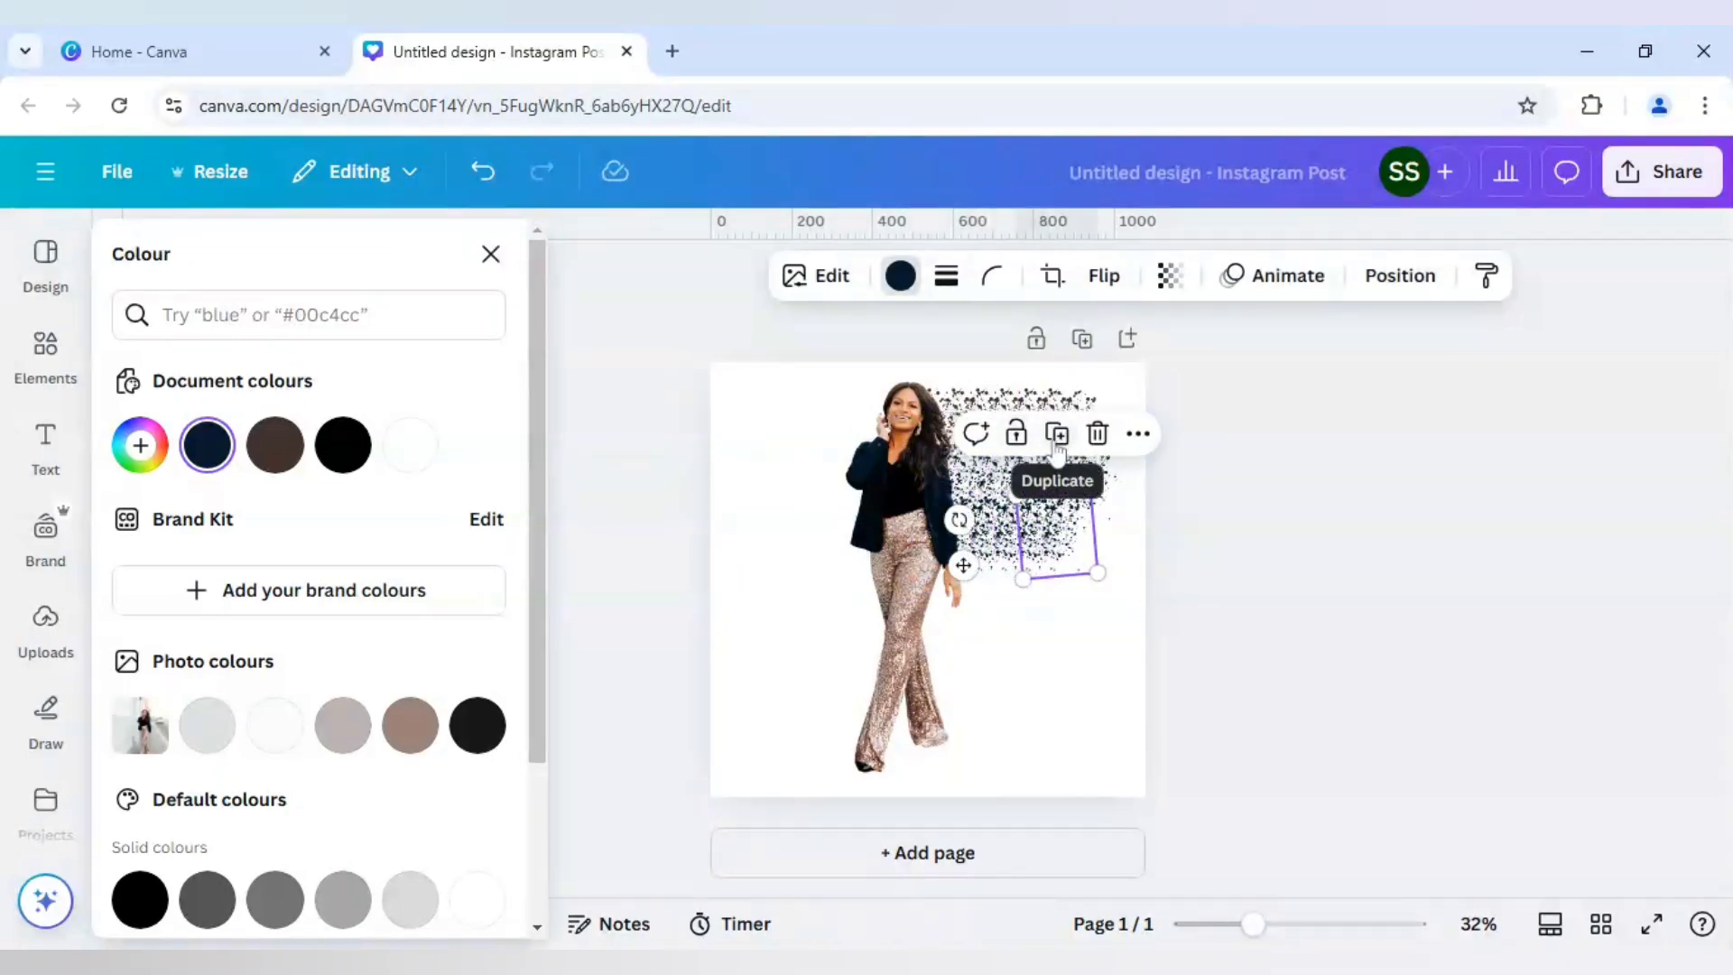
click(1056, 434)
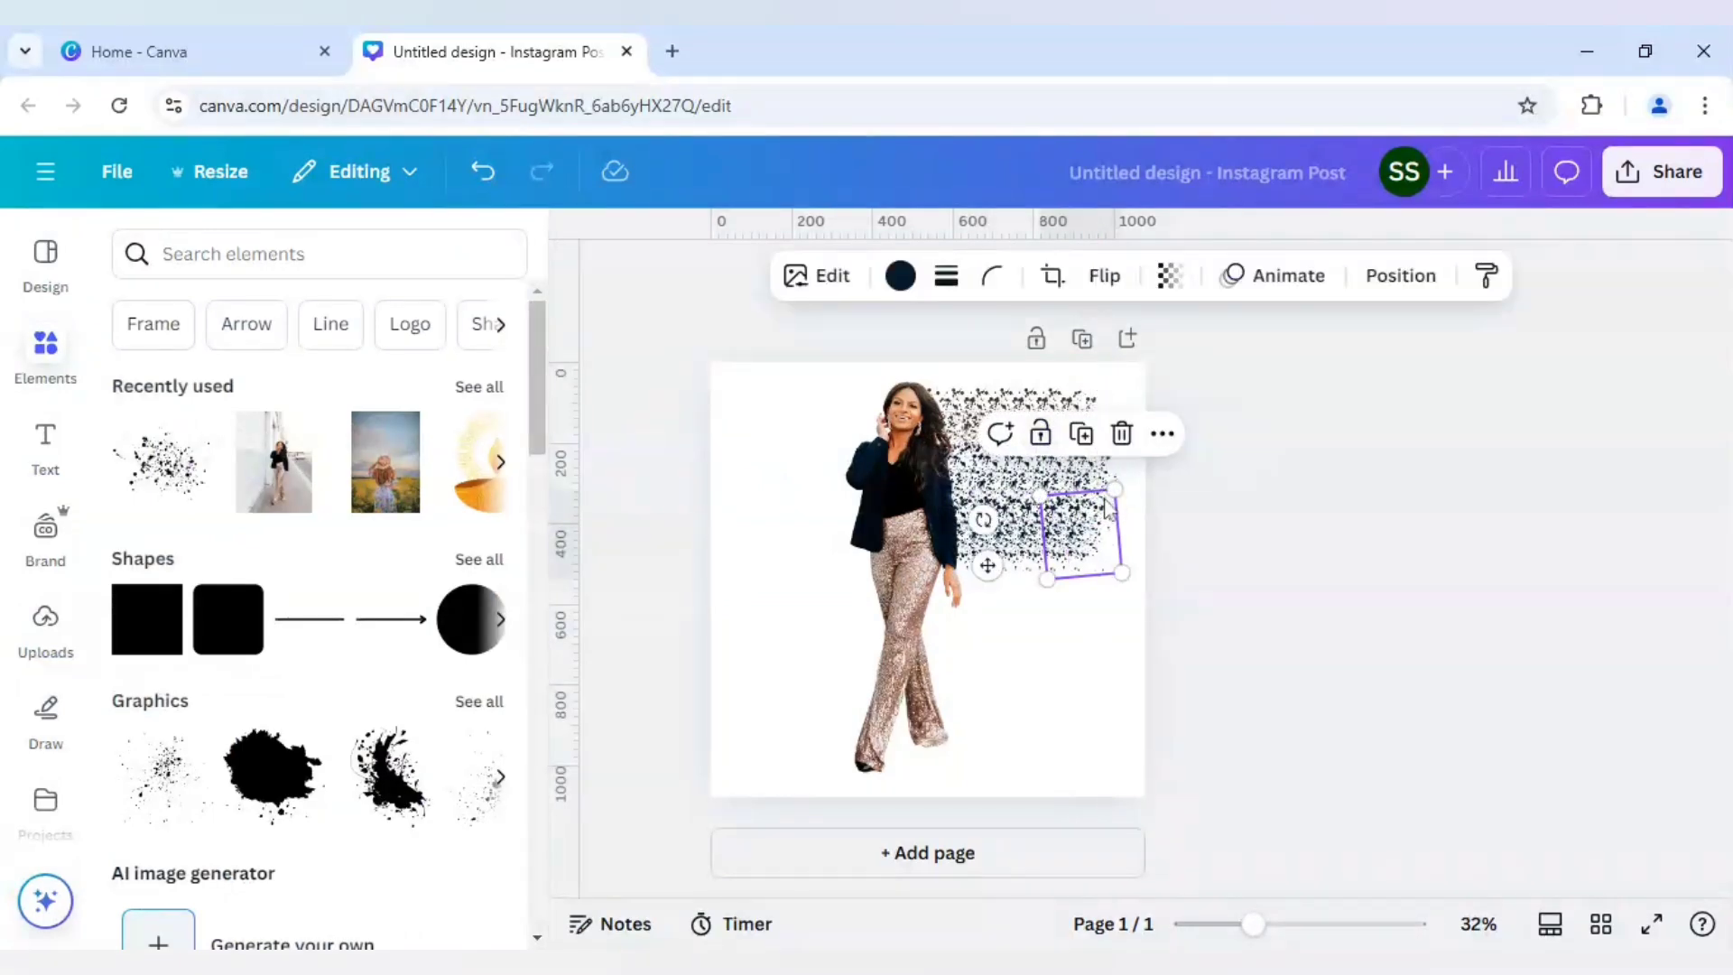
click(1080, 434)
drag(1119, 505, 953, 582)
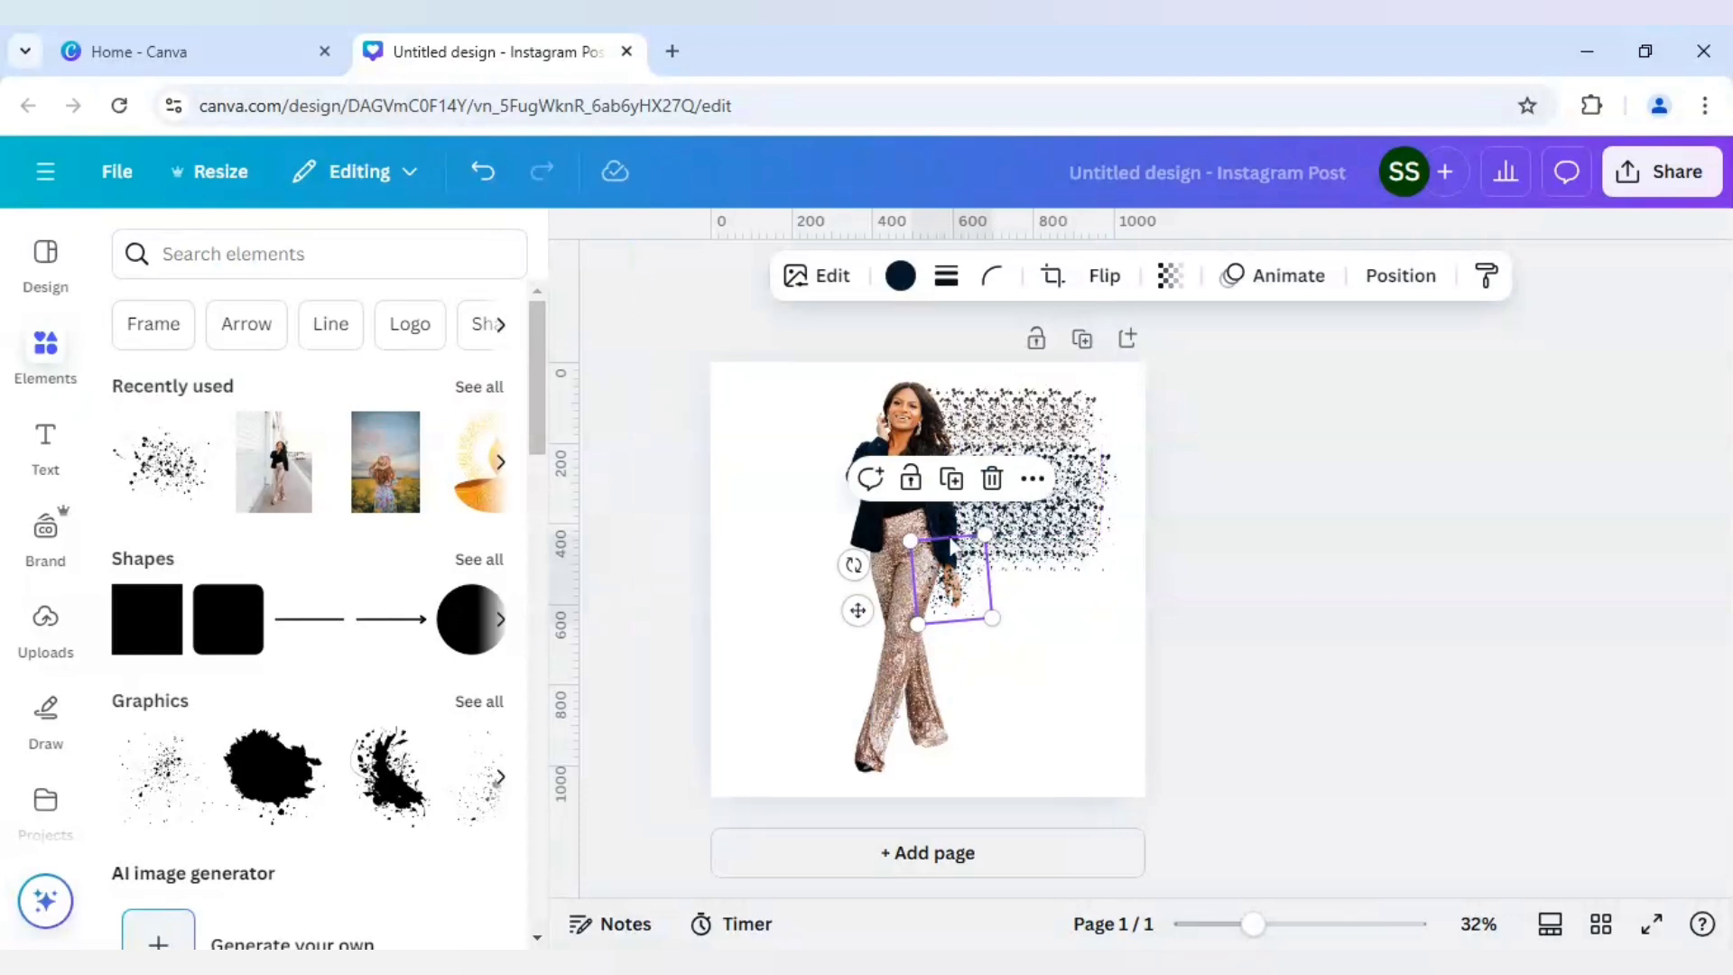
Step: Recolour the hip splatter beige #CCAEA5 from the photo and place a duplicate beside the navy scatter
click(900, 276)
click(140, 445)
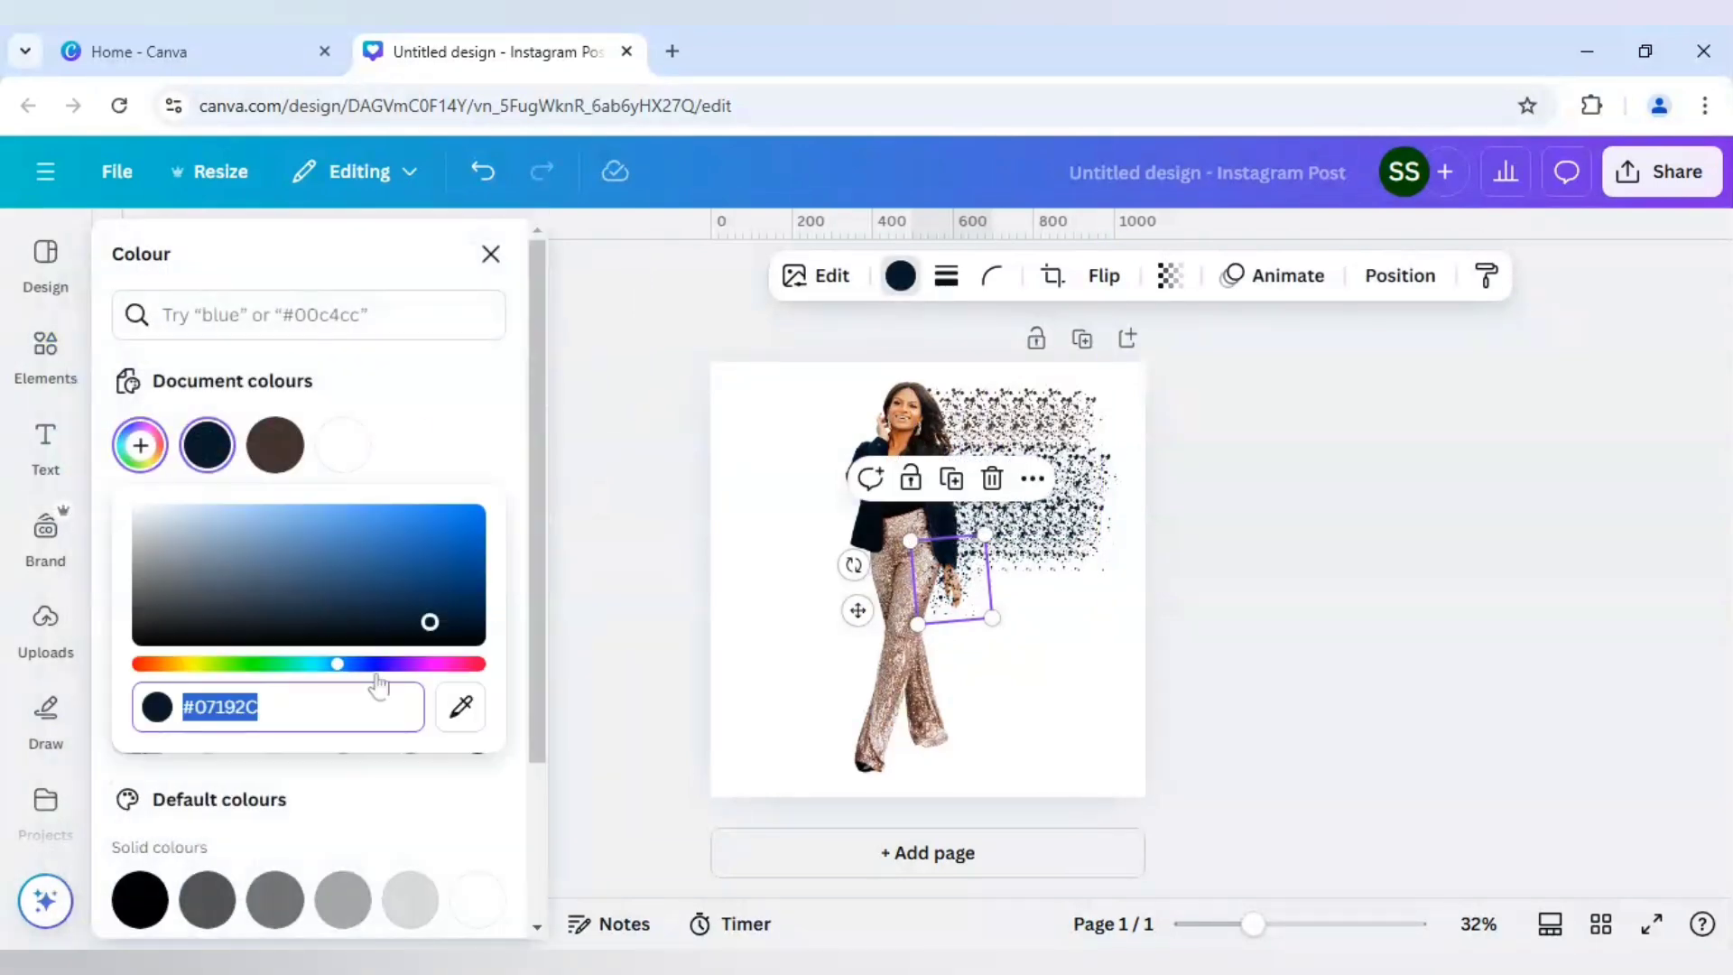
click(461, 706)
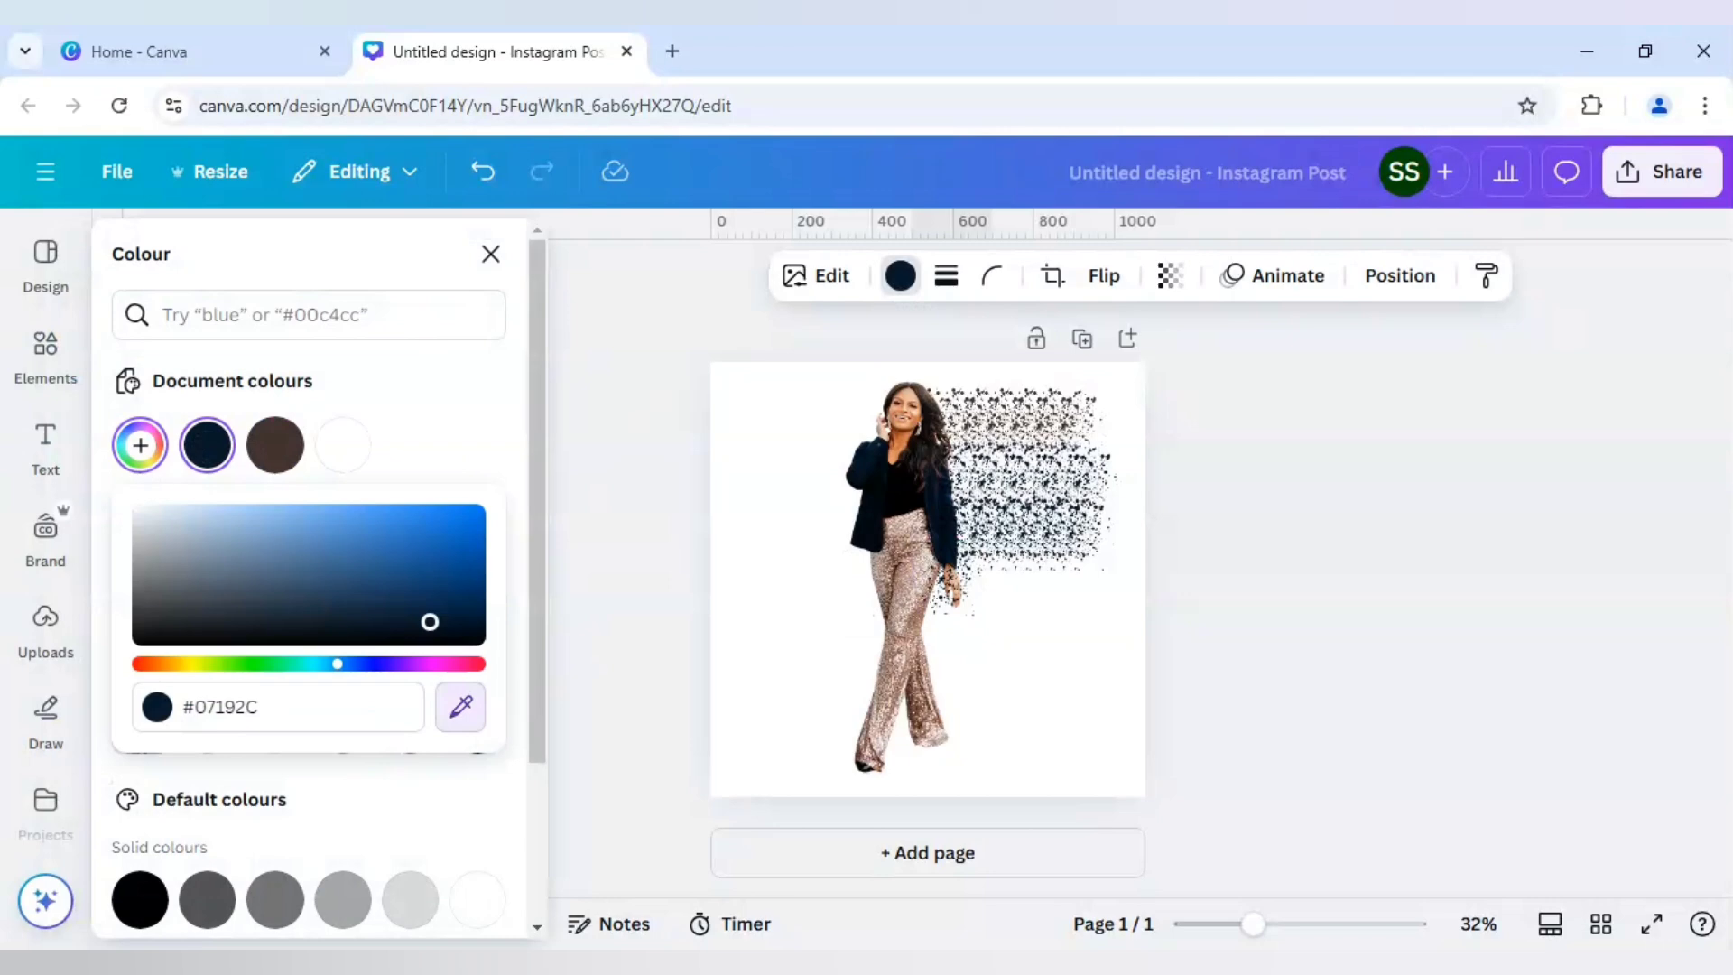
click(897, 614)
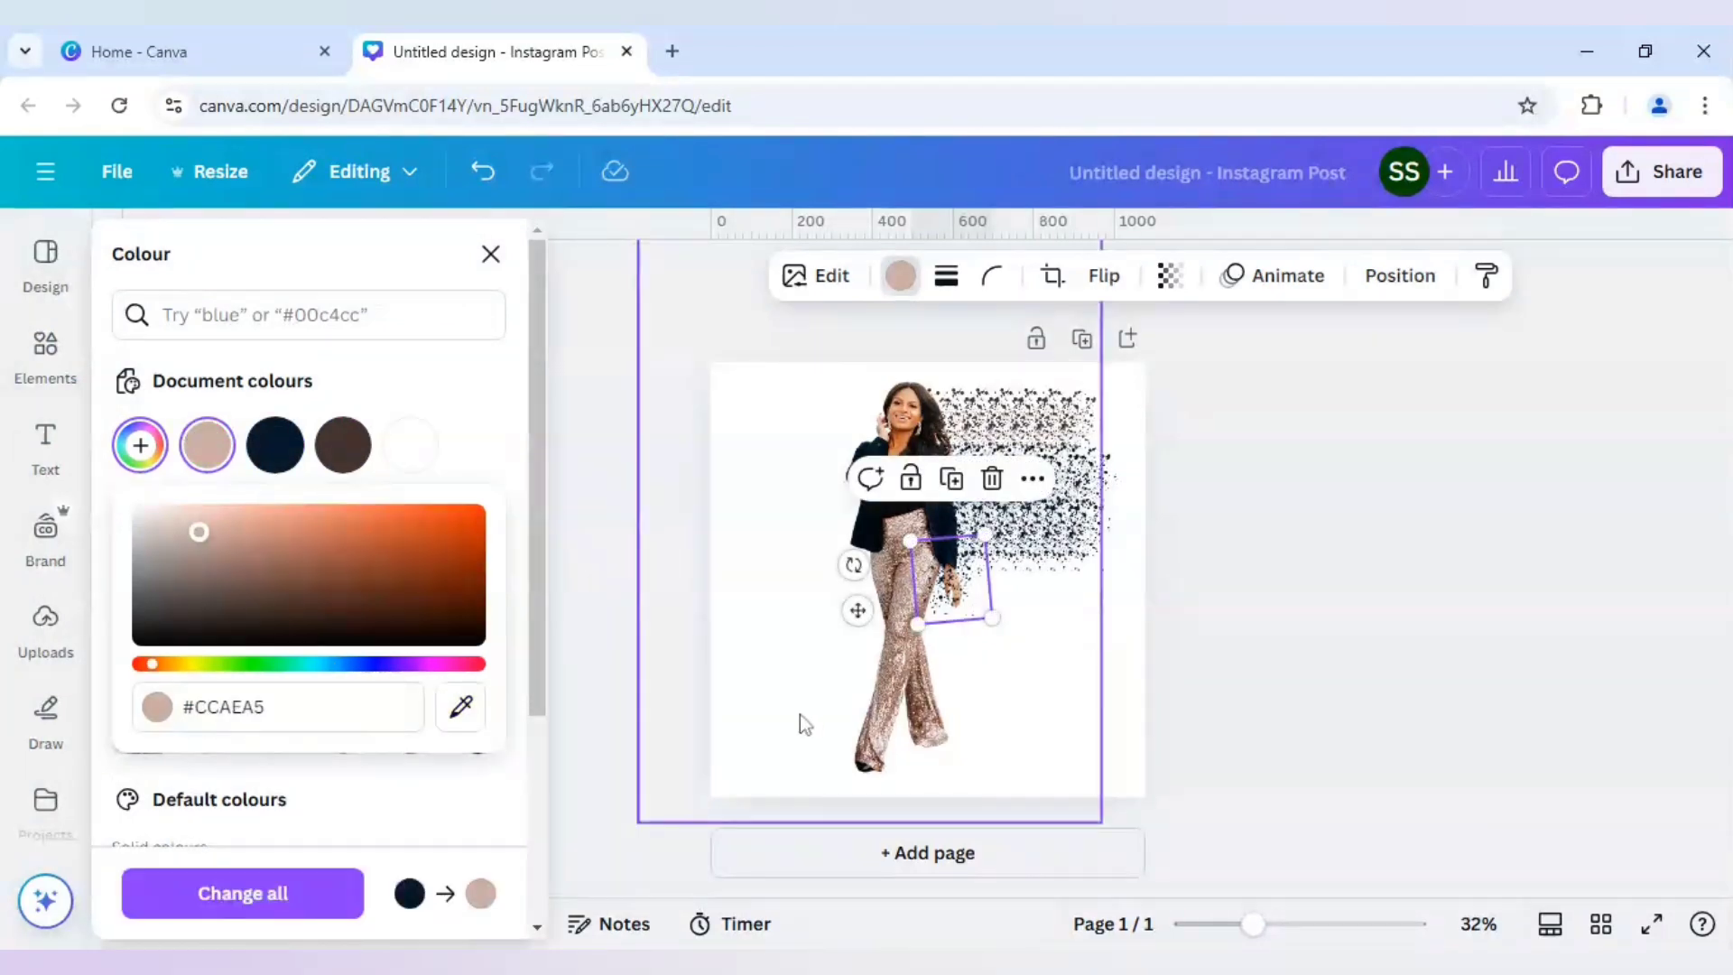
click(964, 487)
drag(796, 642, 963, 600)
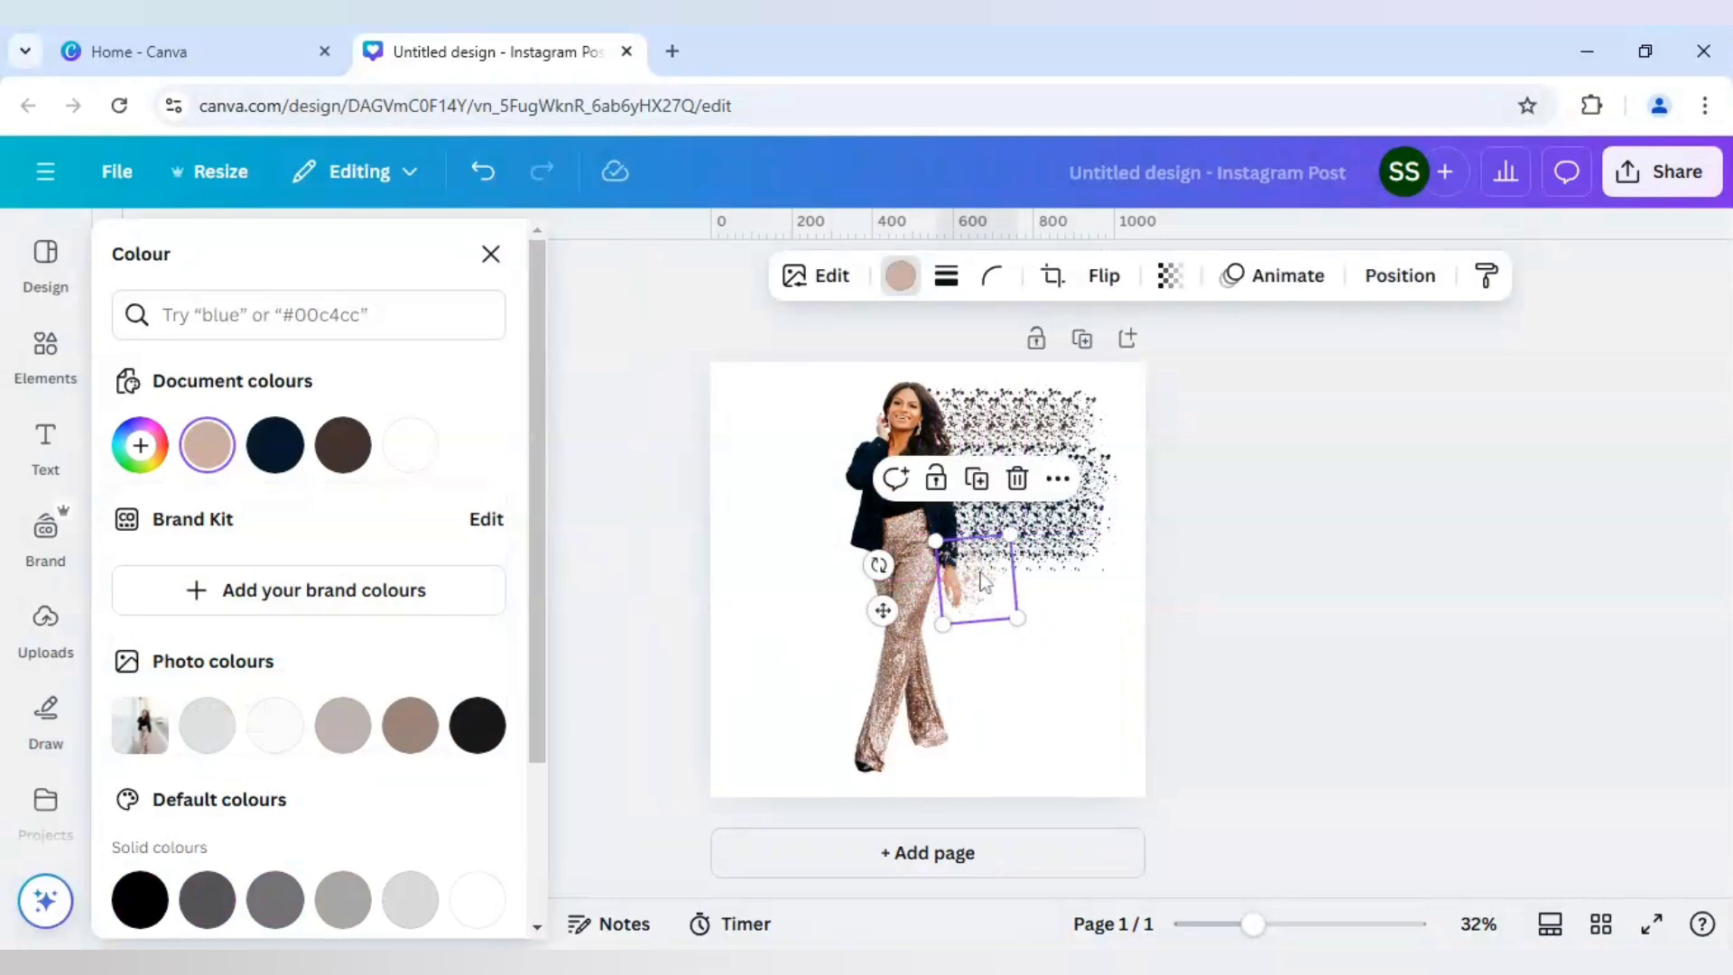
Step: Make several beige splatter copies and place them beside the trousers' edge
click(979, 488)
click(1005, 491)
click(1030, 492)
click(1054, 491)
click(1079, 490)
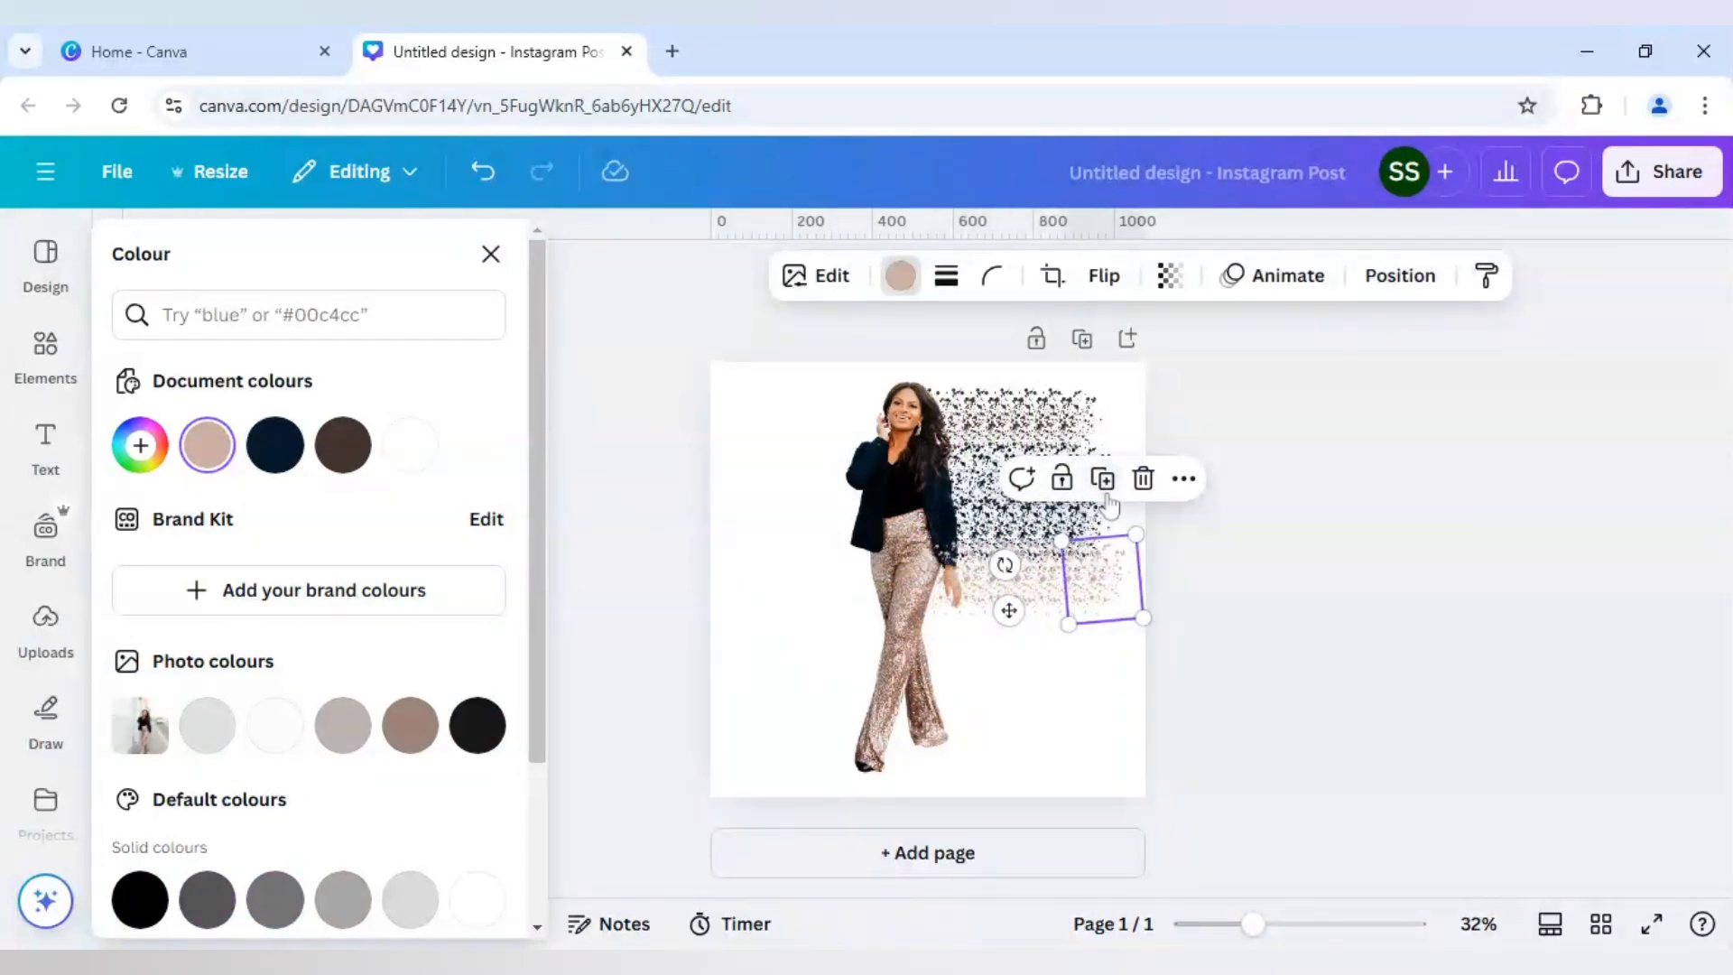
click(1104, 490)
drag(1130, 585, 940, 634)
click(938, 529)
drag(770, 667, 968, 622)
Step: Add more beige splatter copies down the lower trousers and legs
click(970, 531)
click(1000, 531)
click(1031, 530)
click(1064, 530)
click(1096, 531)
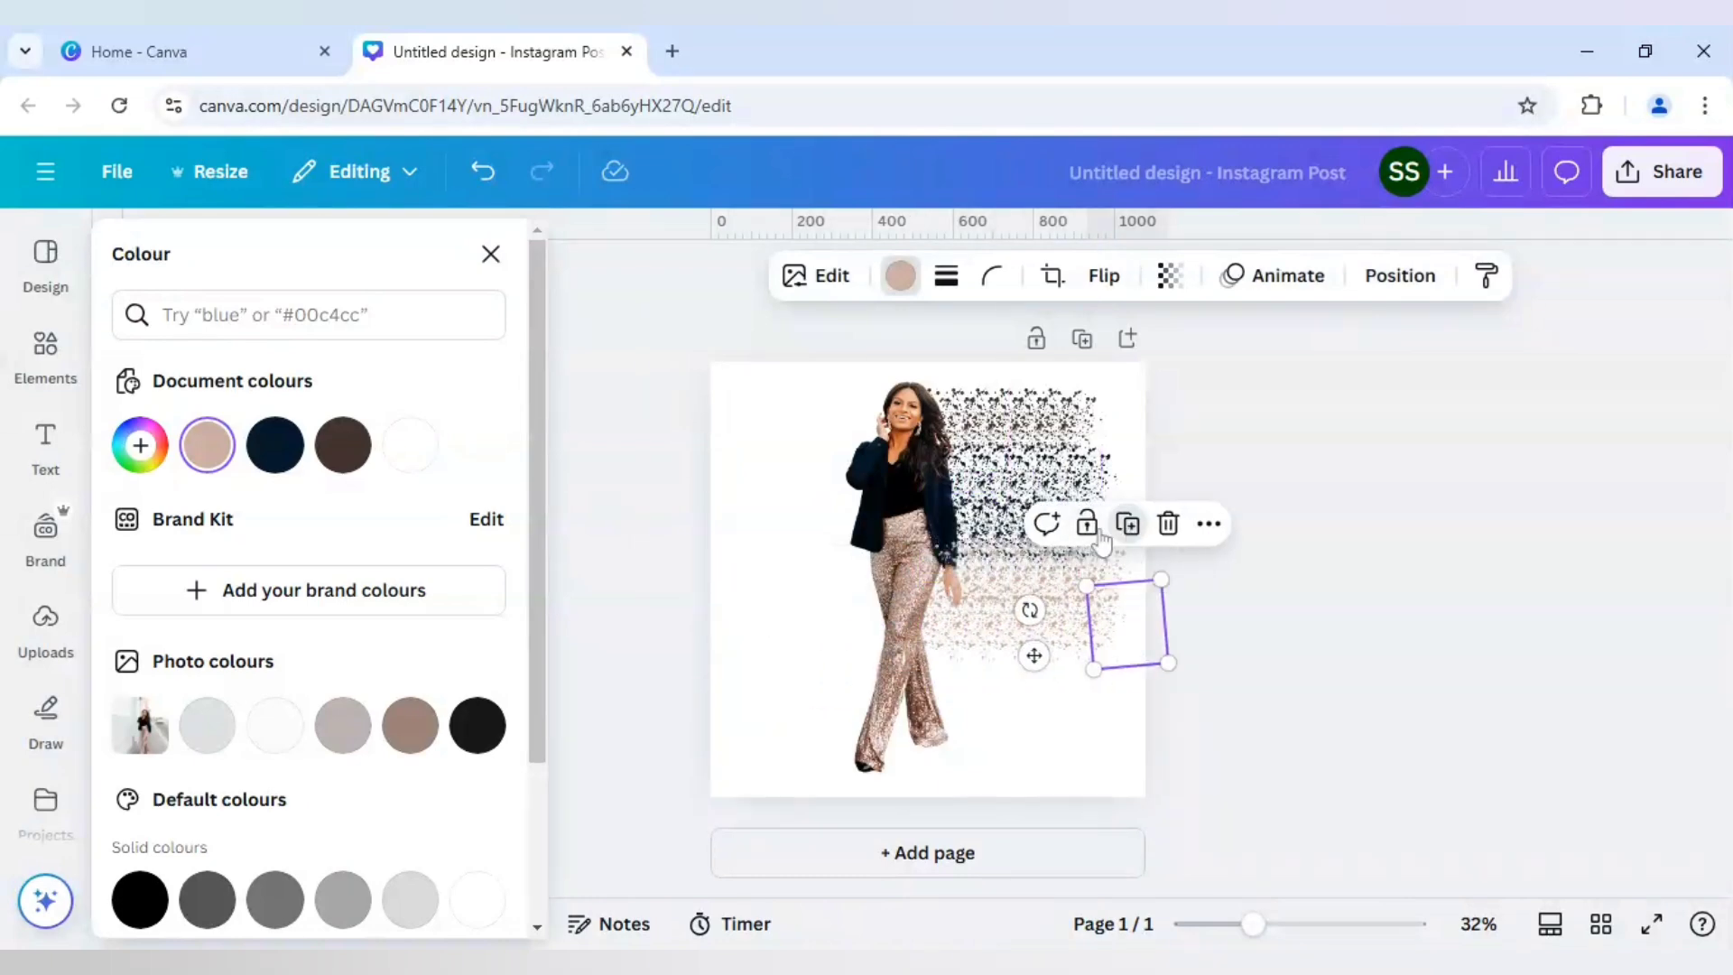
drag(1130, 605, 938, 667)
click(942, 589)
drag(792, 759, 989, 678)
click(975, 576)
click(1006, 562)
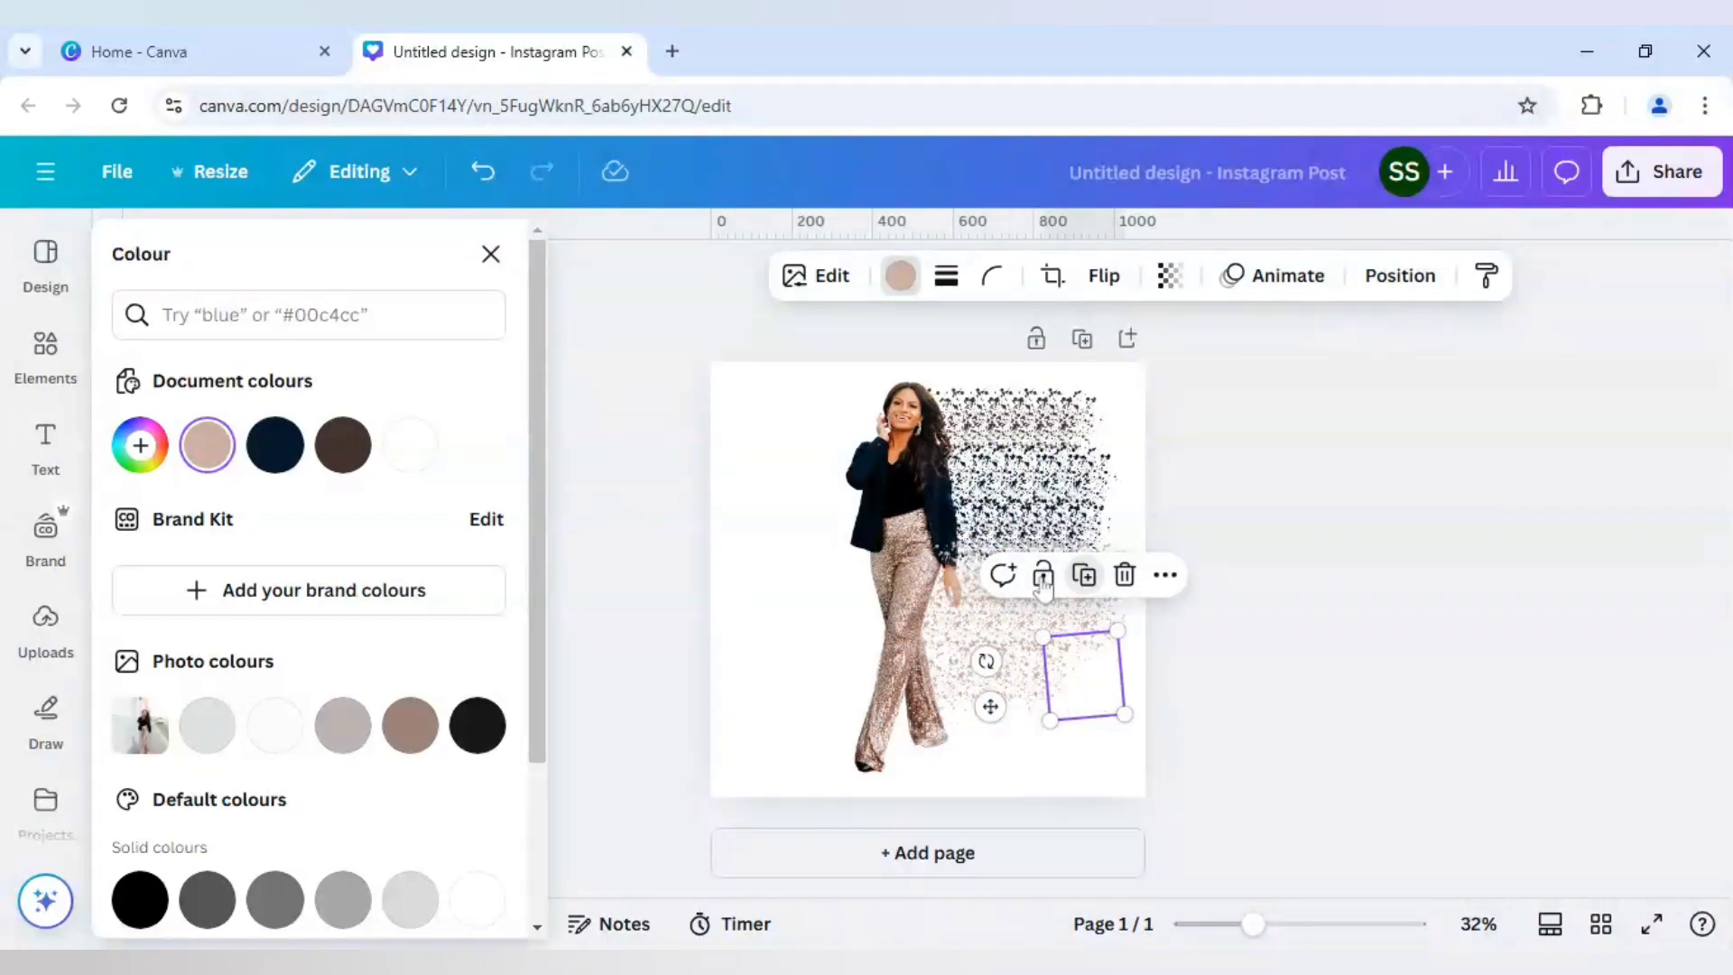
click(1083, 567)
drag(1122, 686, 957, 702)
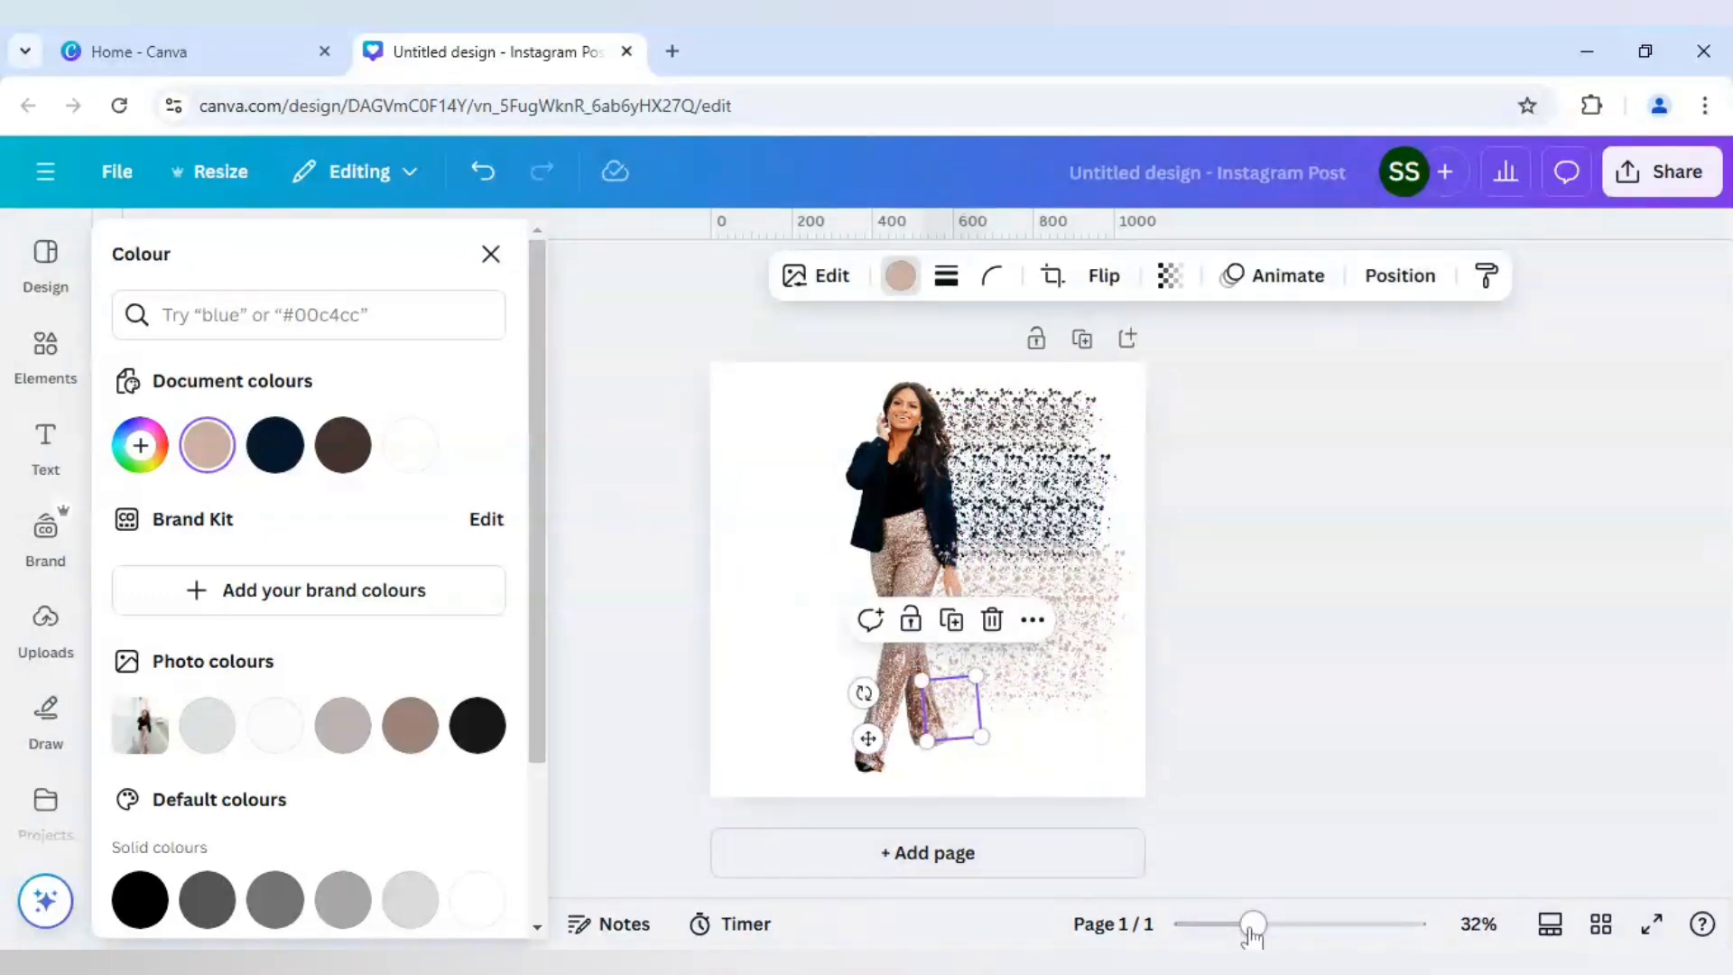
Step: At 41% zoom, fill the beige area with more small splatter copies, then deselect
drag(1252, 924, 1270, 934)
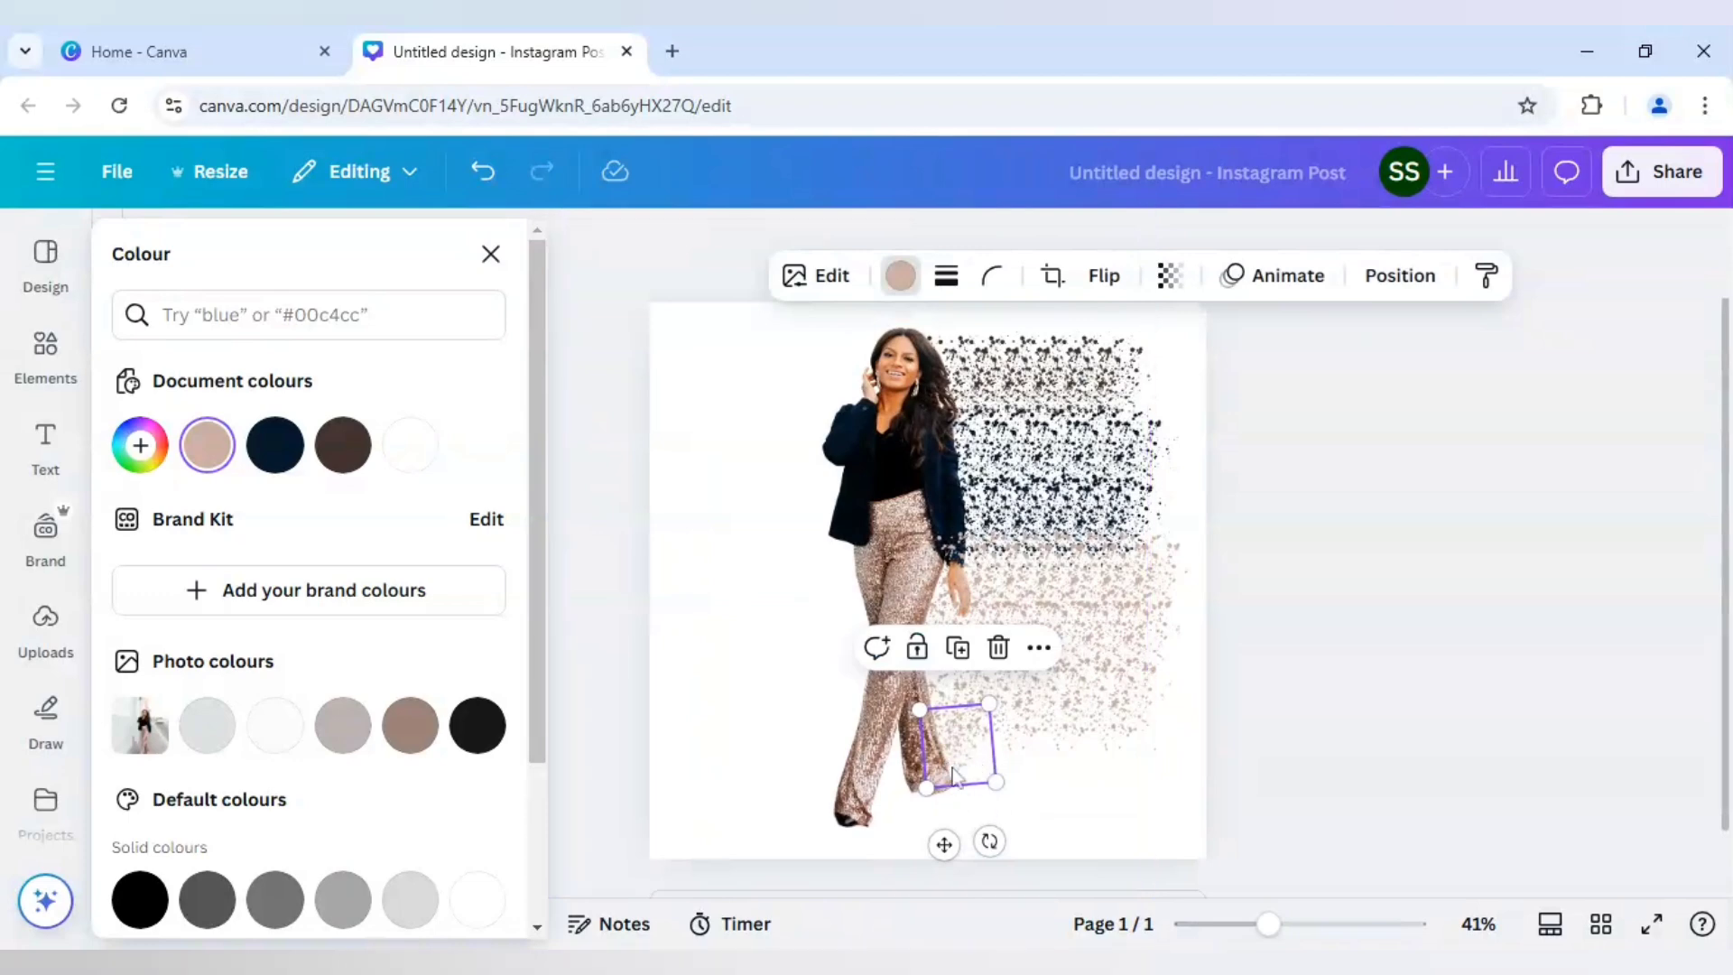
click(959, 648)
drag(817, 796, 999, 746)
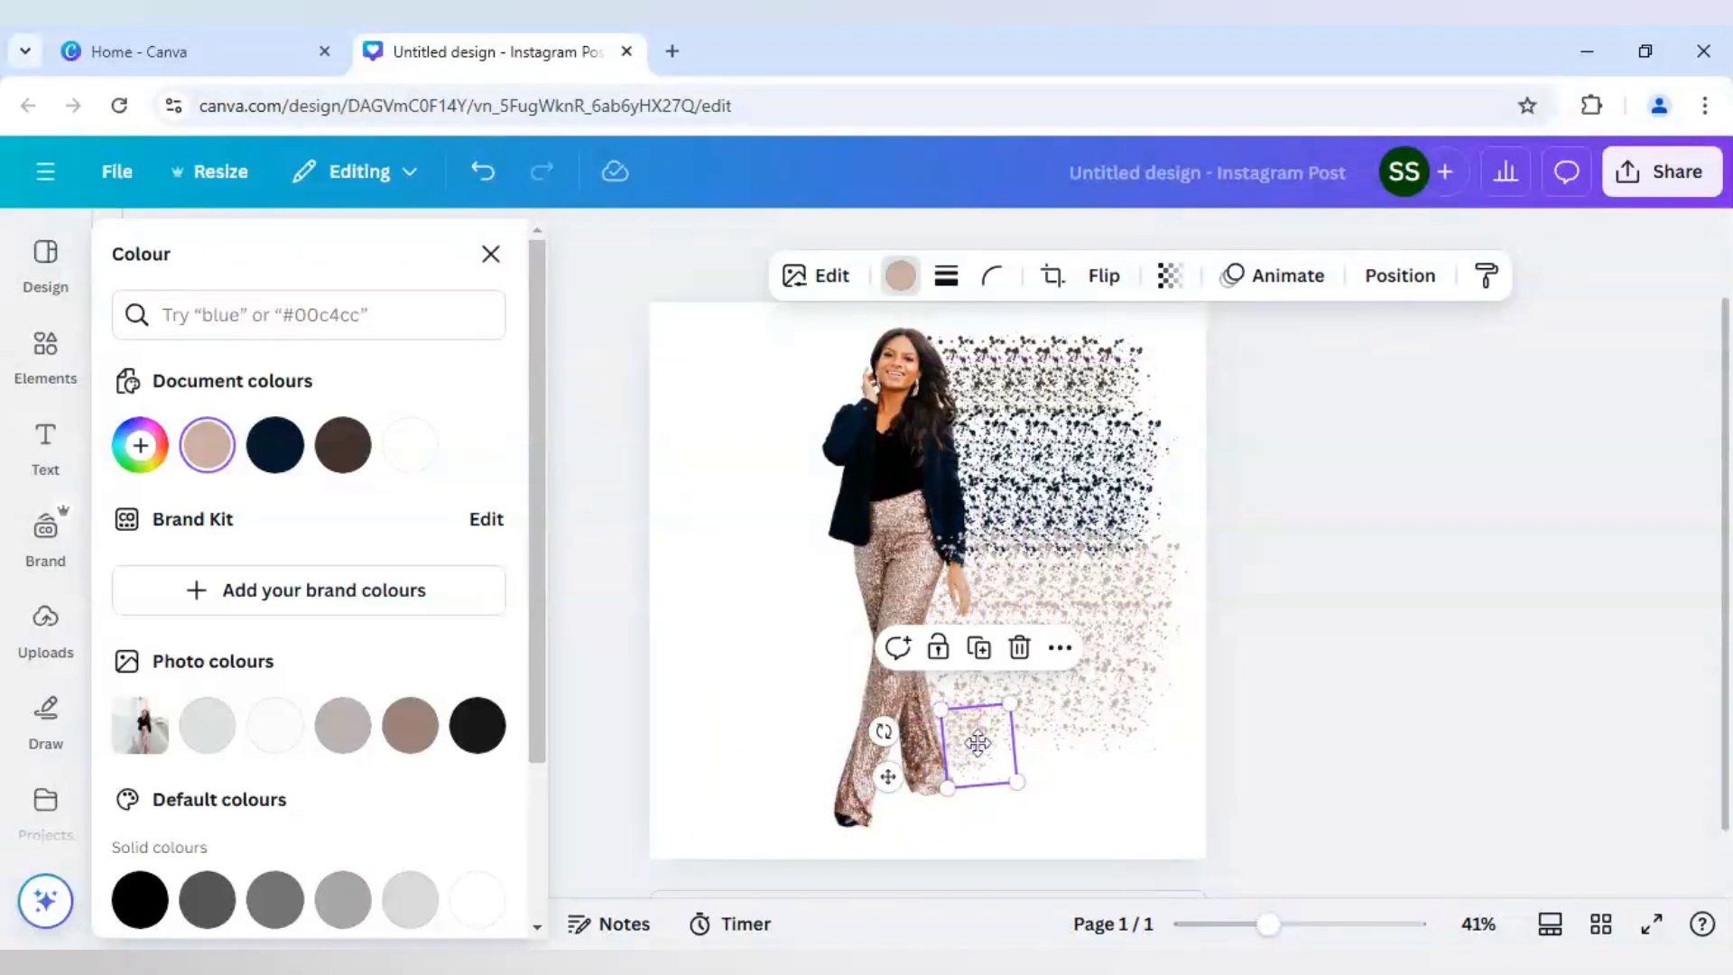
click(997, 652)
click(1020, 652)
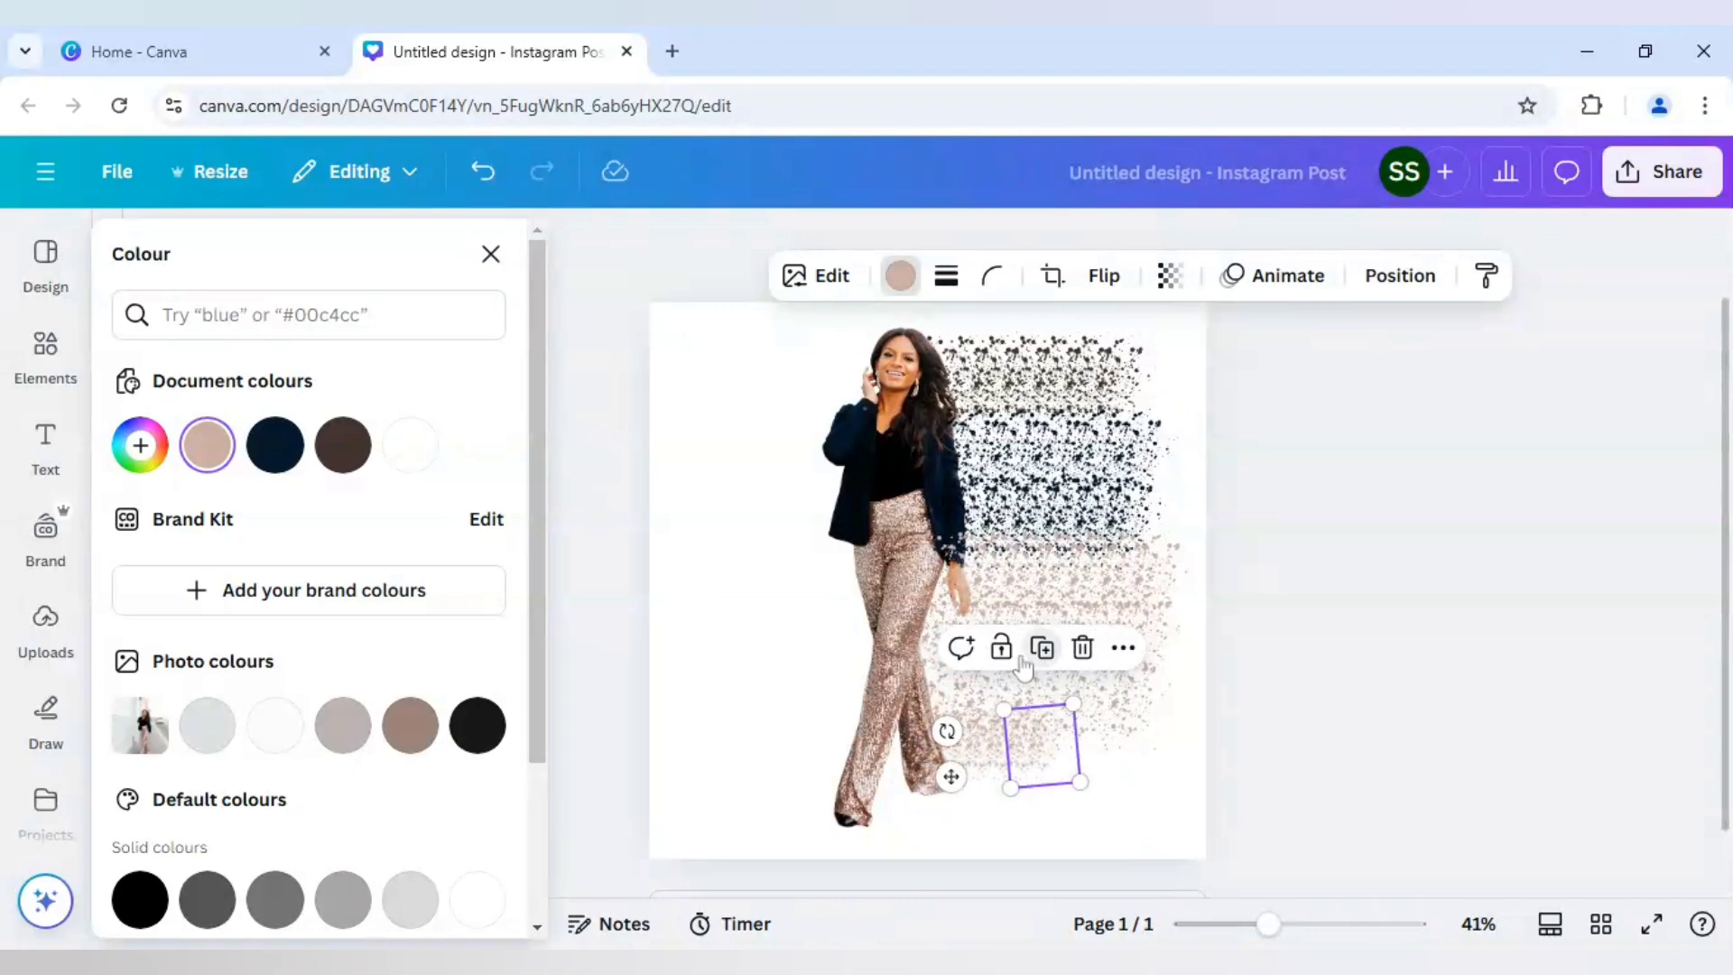
click(1046, 650)
click(1065, 650)
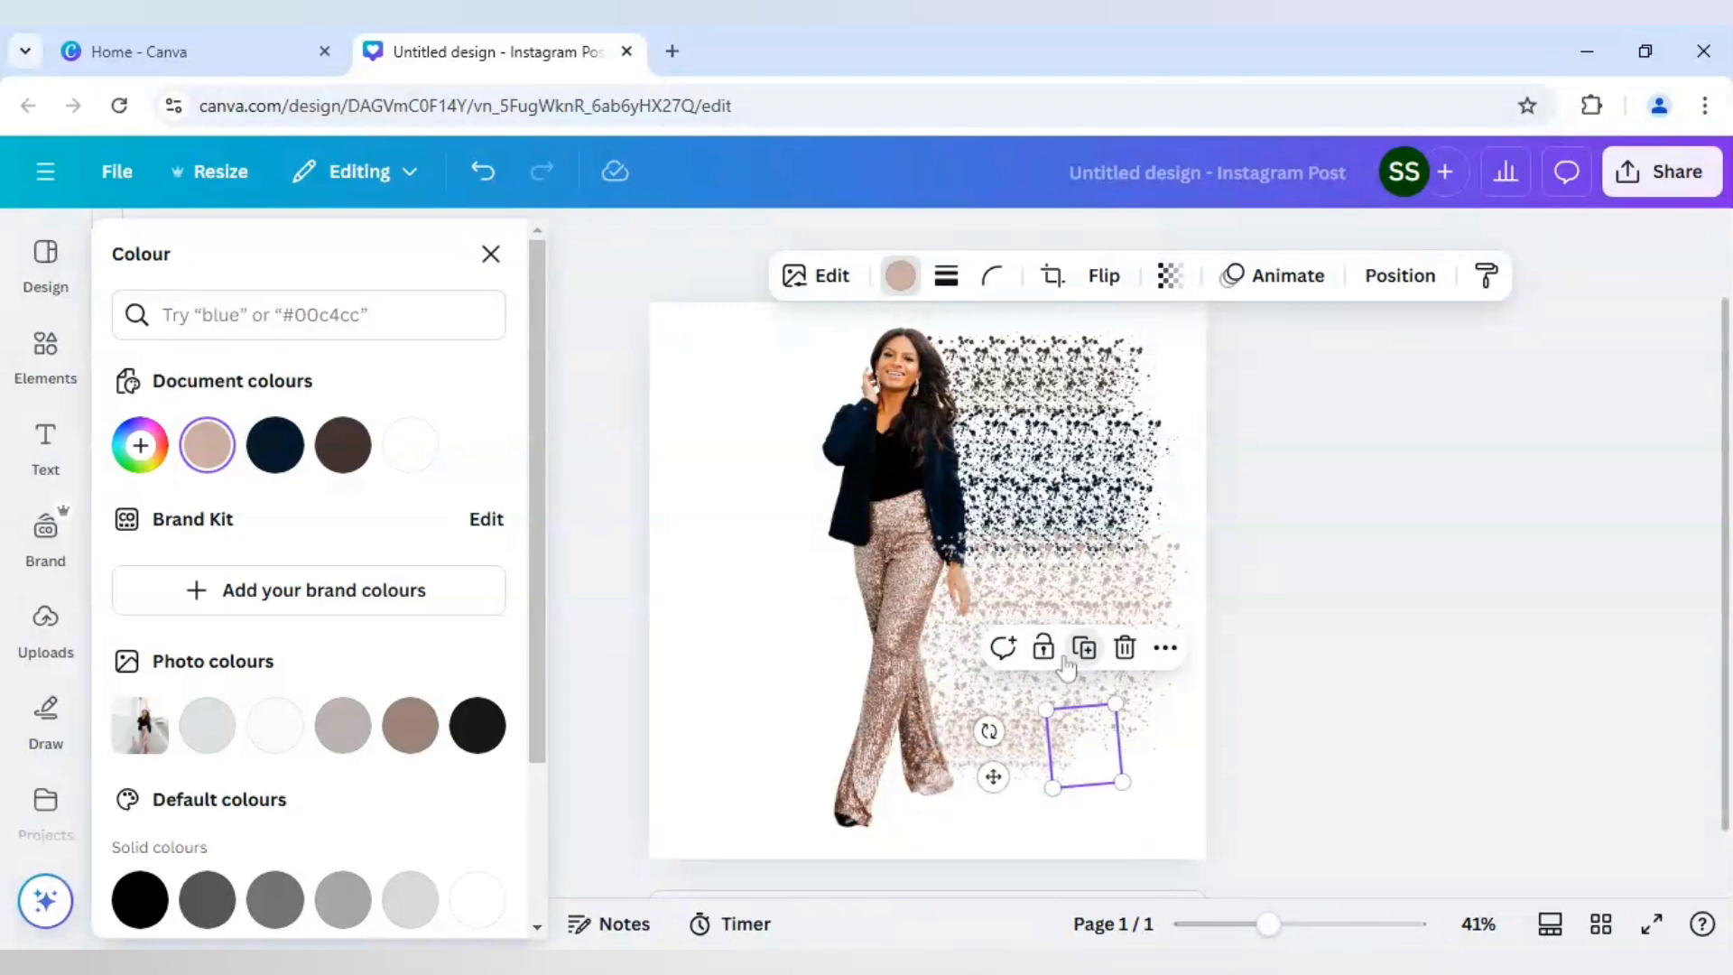
click(1083, 651)
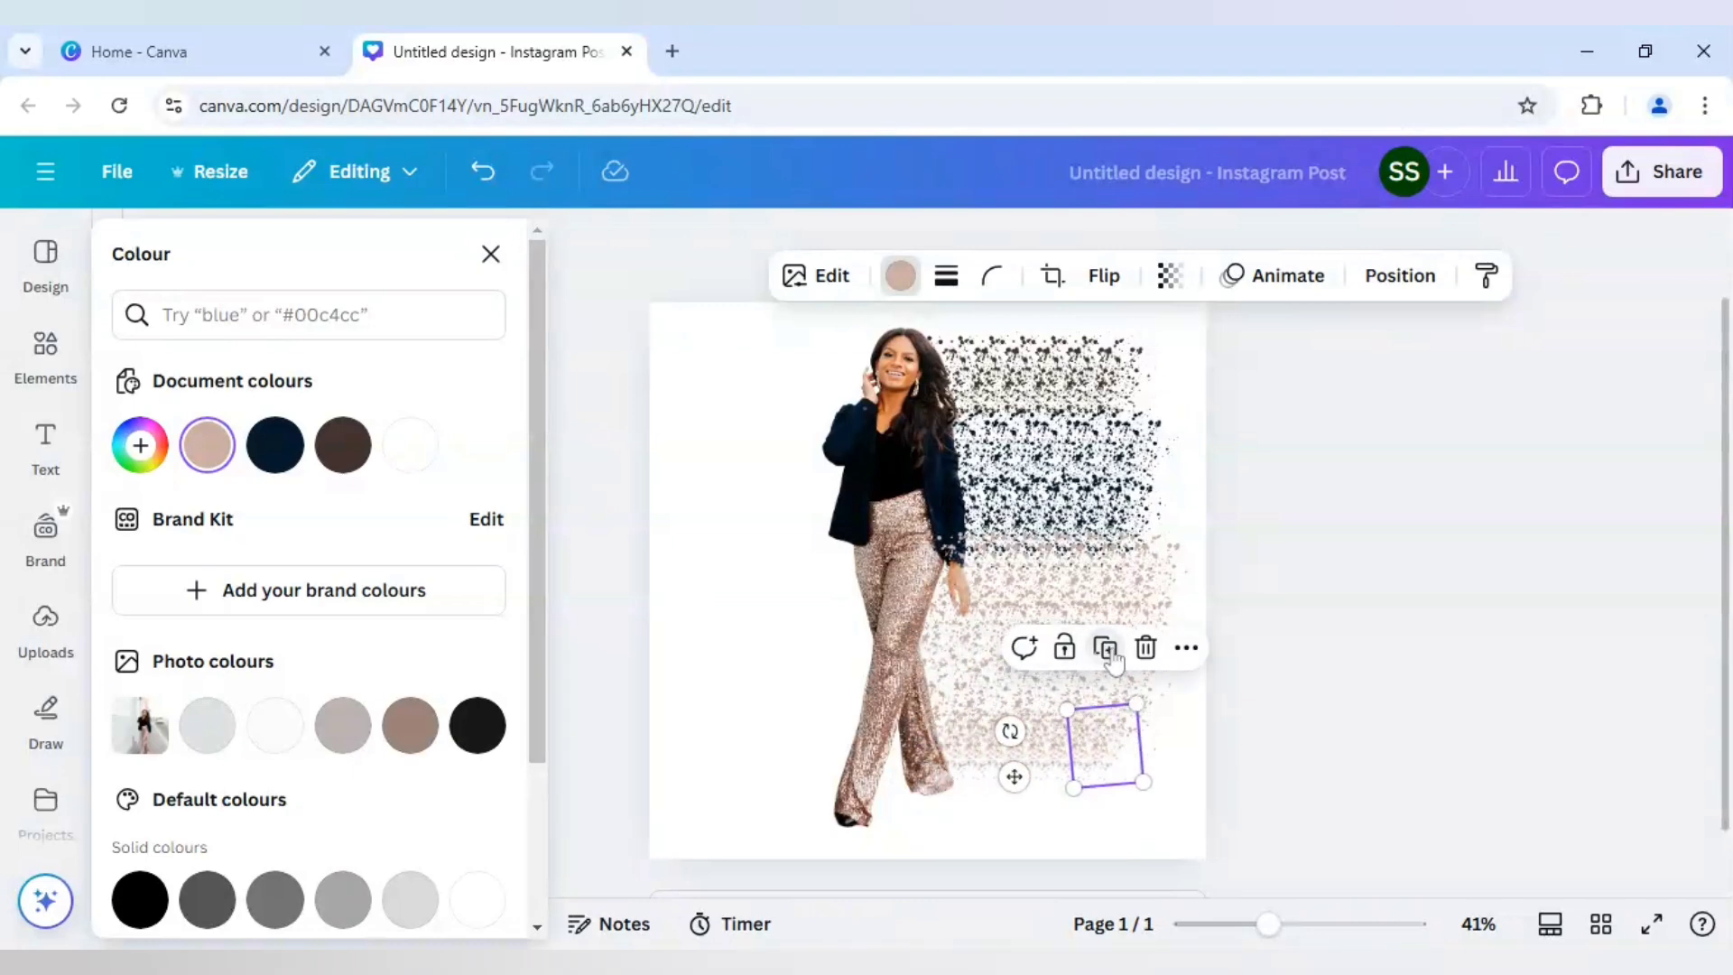
click(1104, 651)
click(1369, 739)
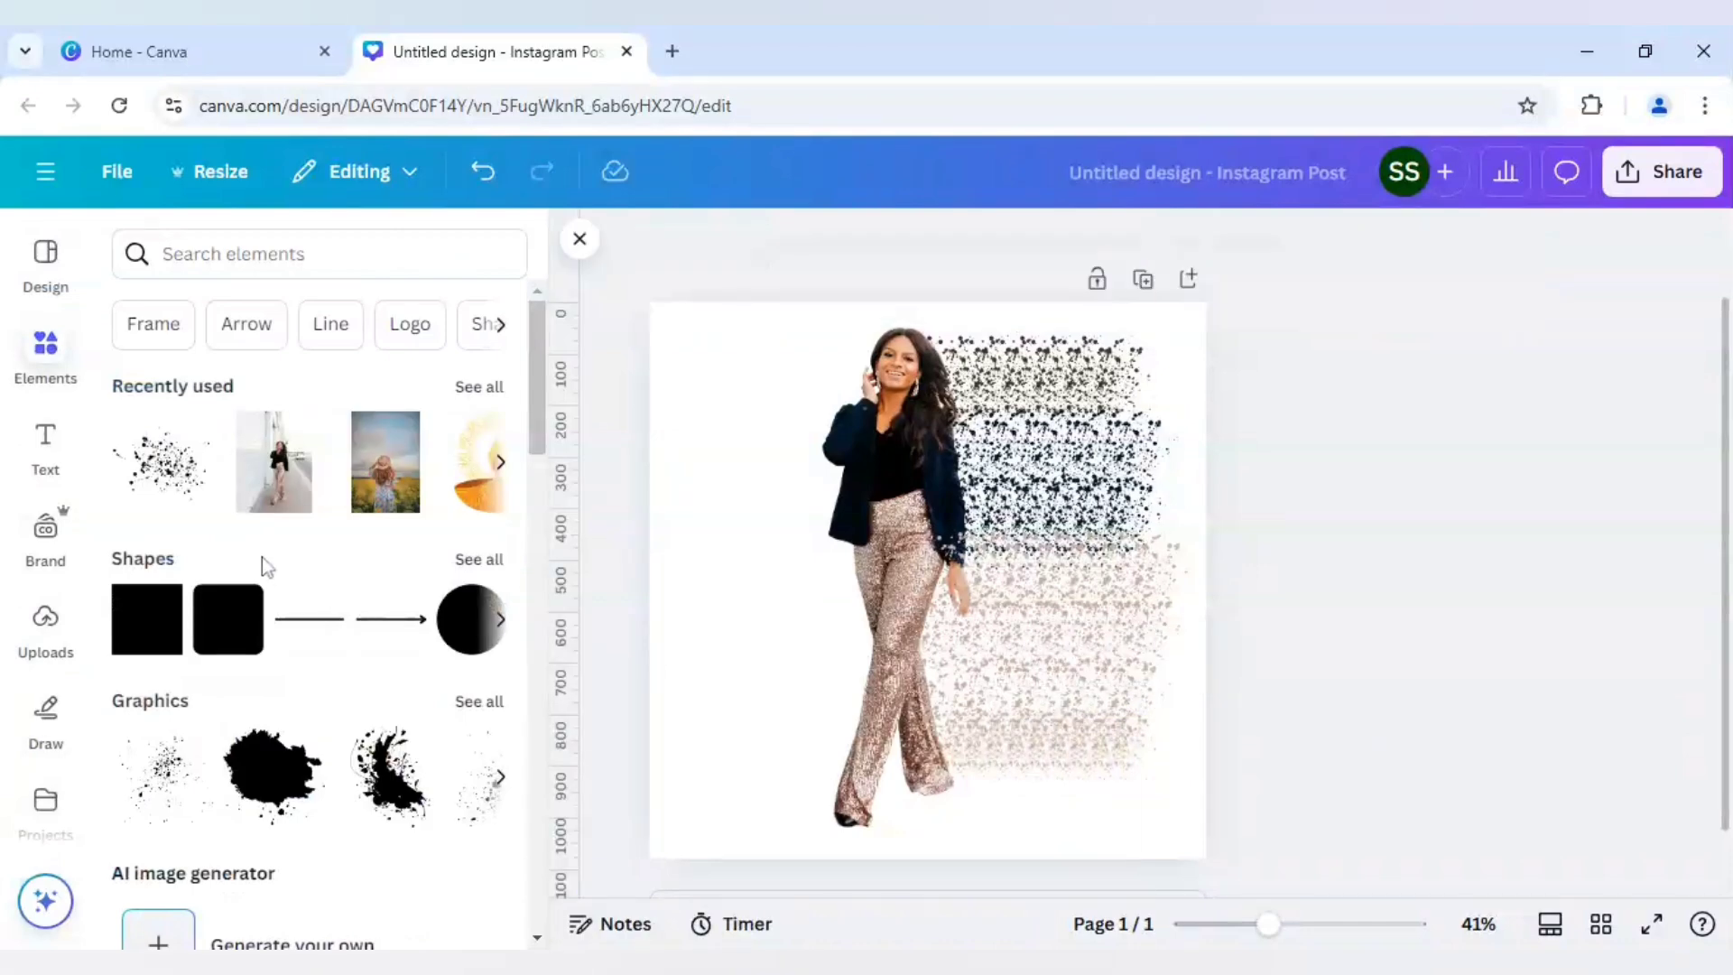
Step: Duplicate the small splatter piece and place the copy over the woman's hair
drag(1010, 761, 1138, 760)
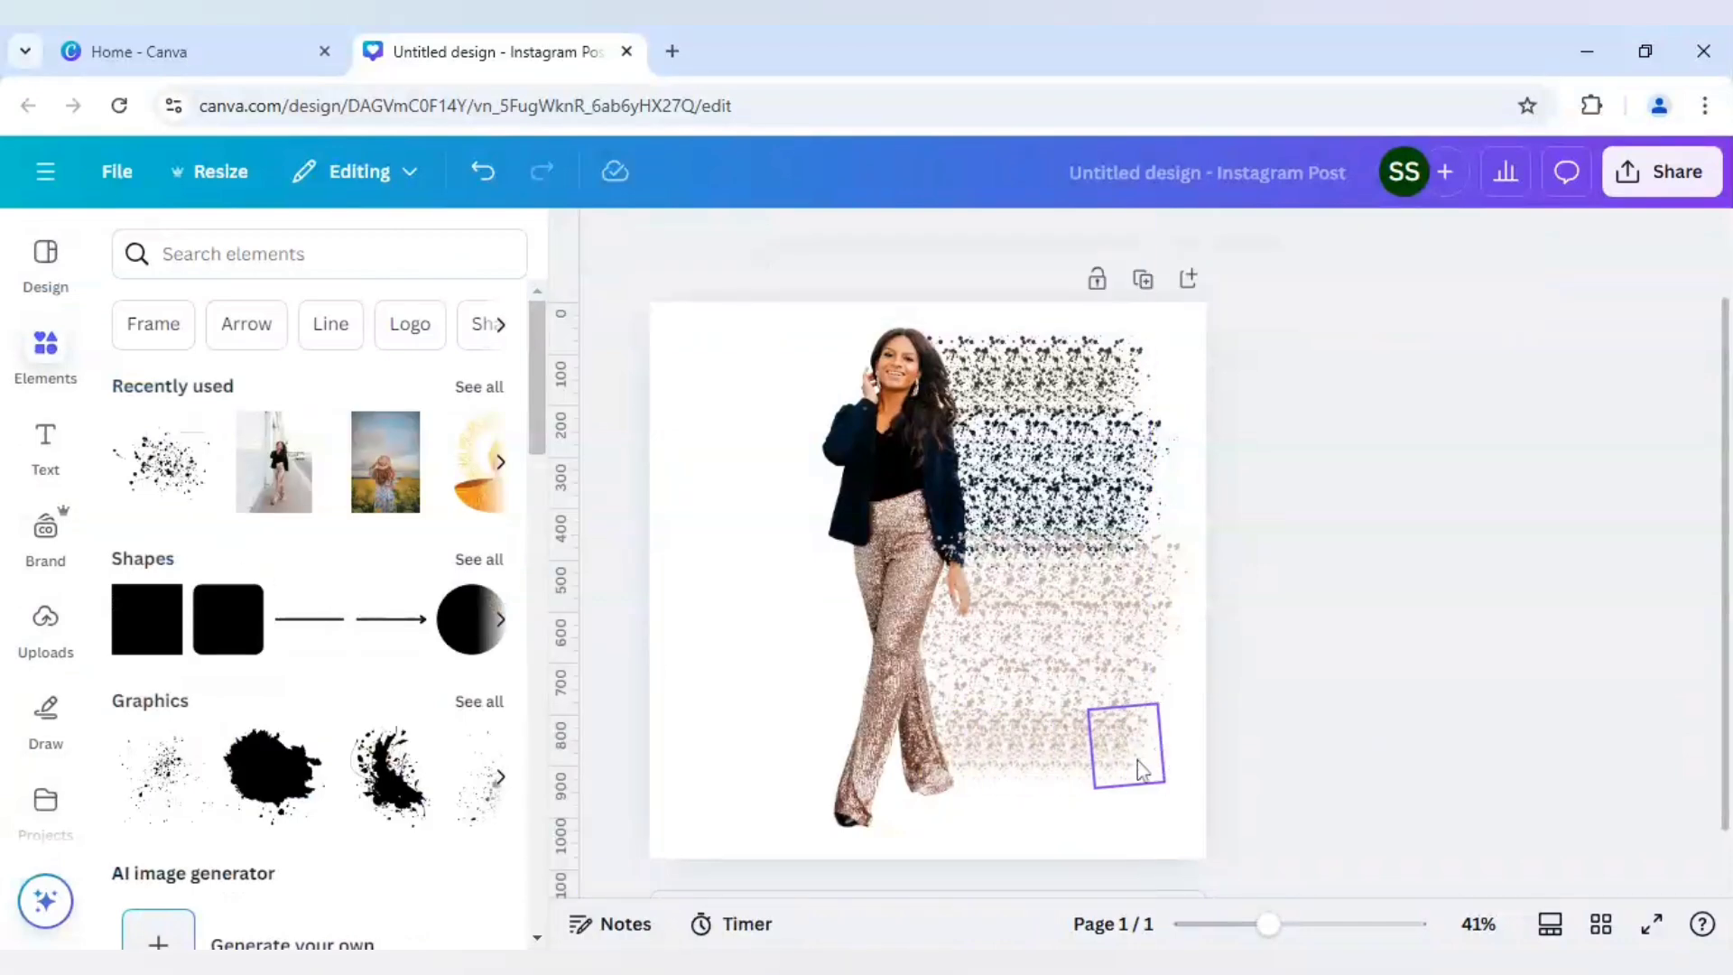
click(1128, 653)
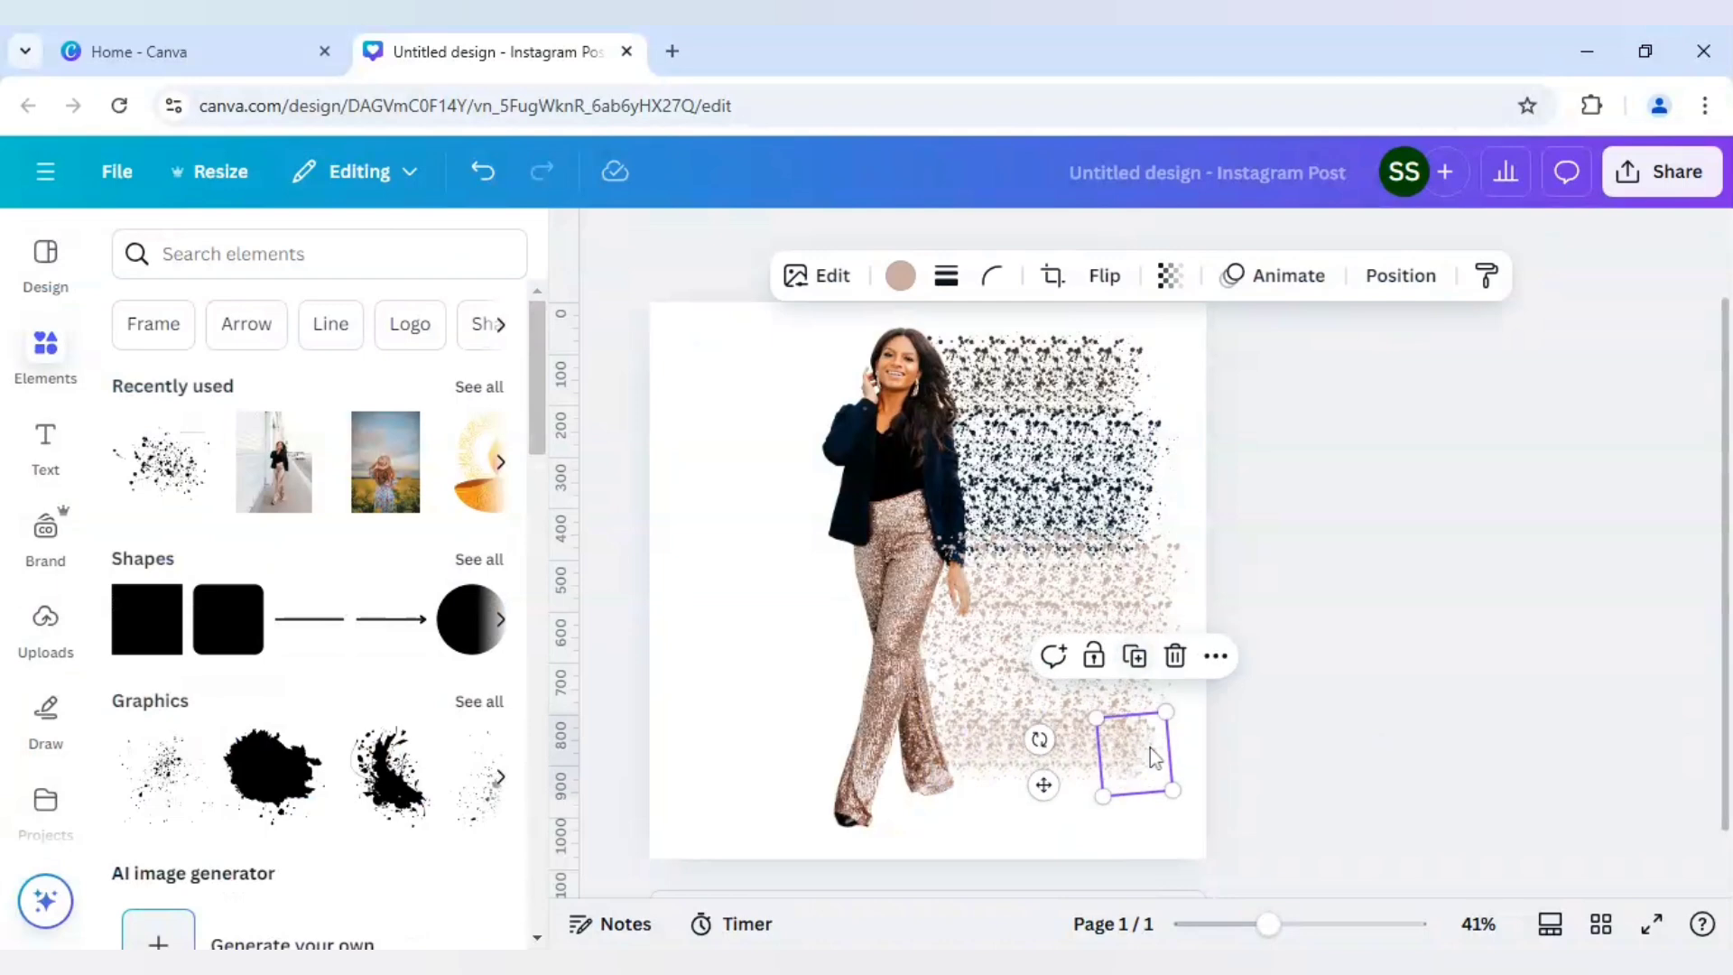
drag(1144, 763, 945, 376)
Step: Recolour that splatter copy white
click(901, 276)
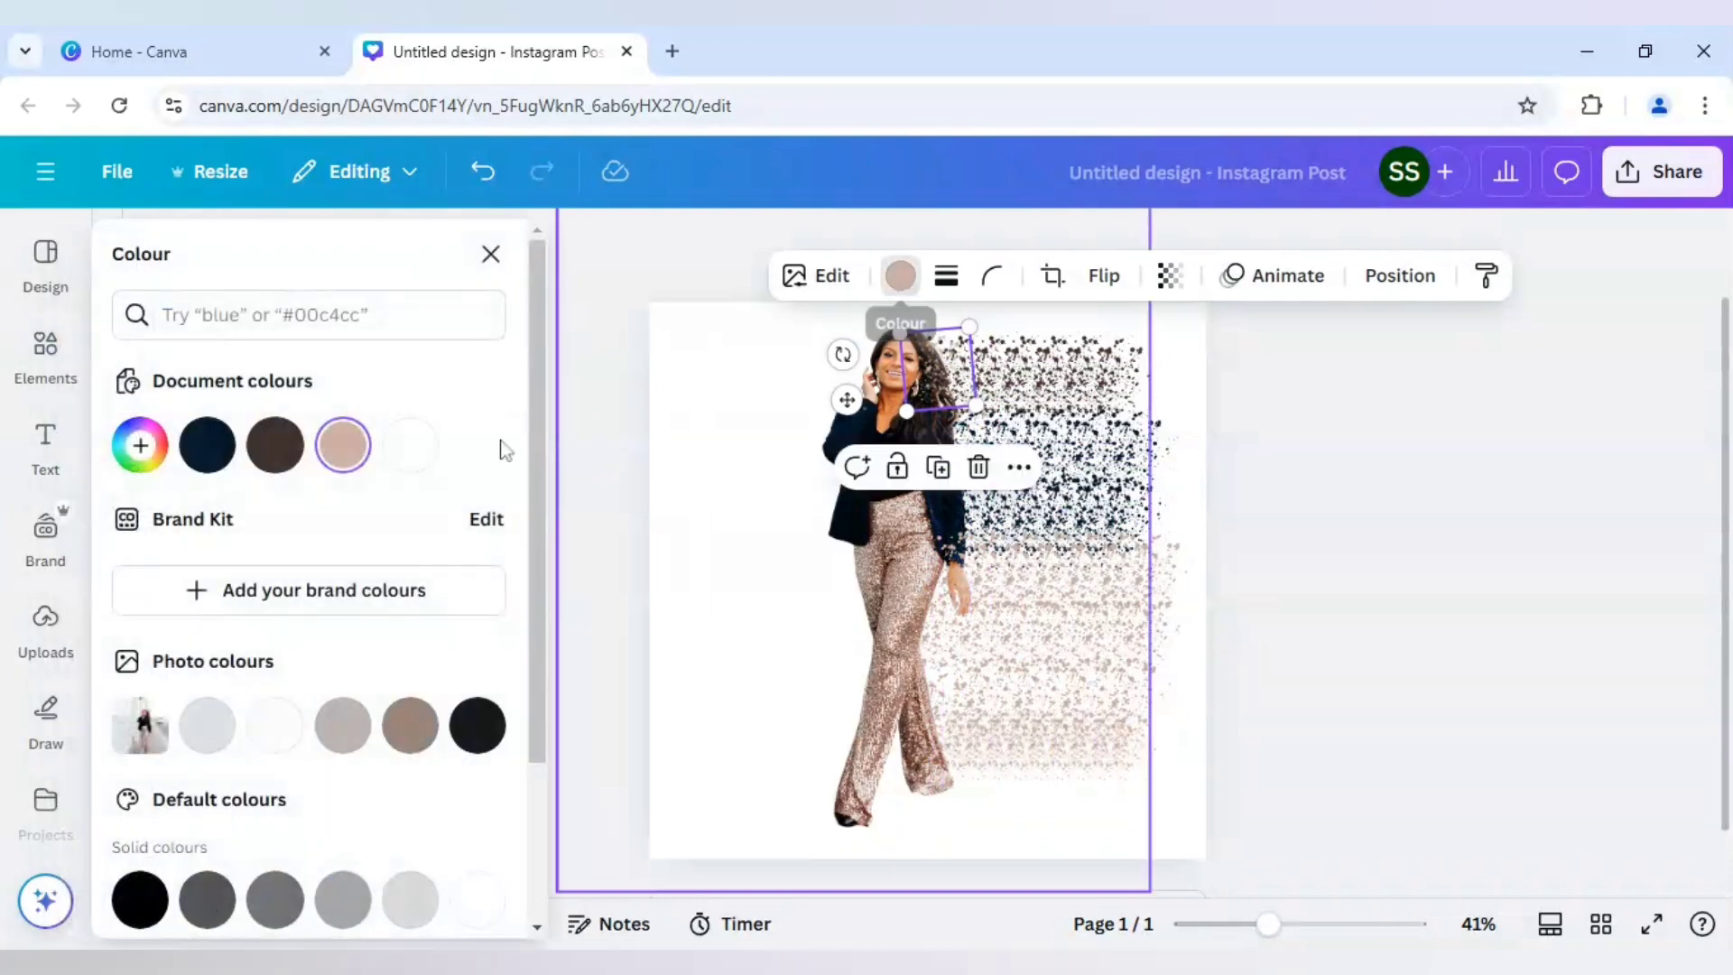
click(424, 461)
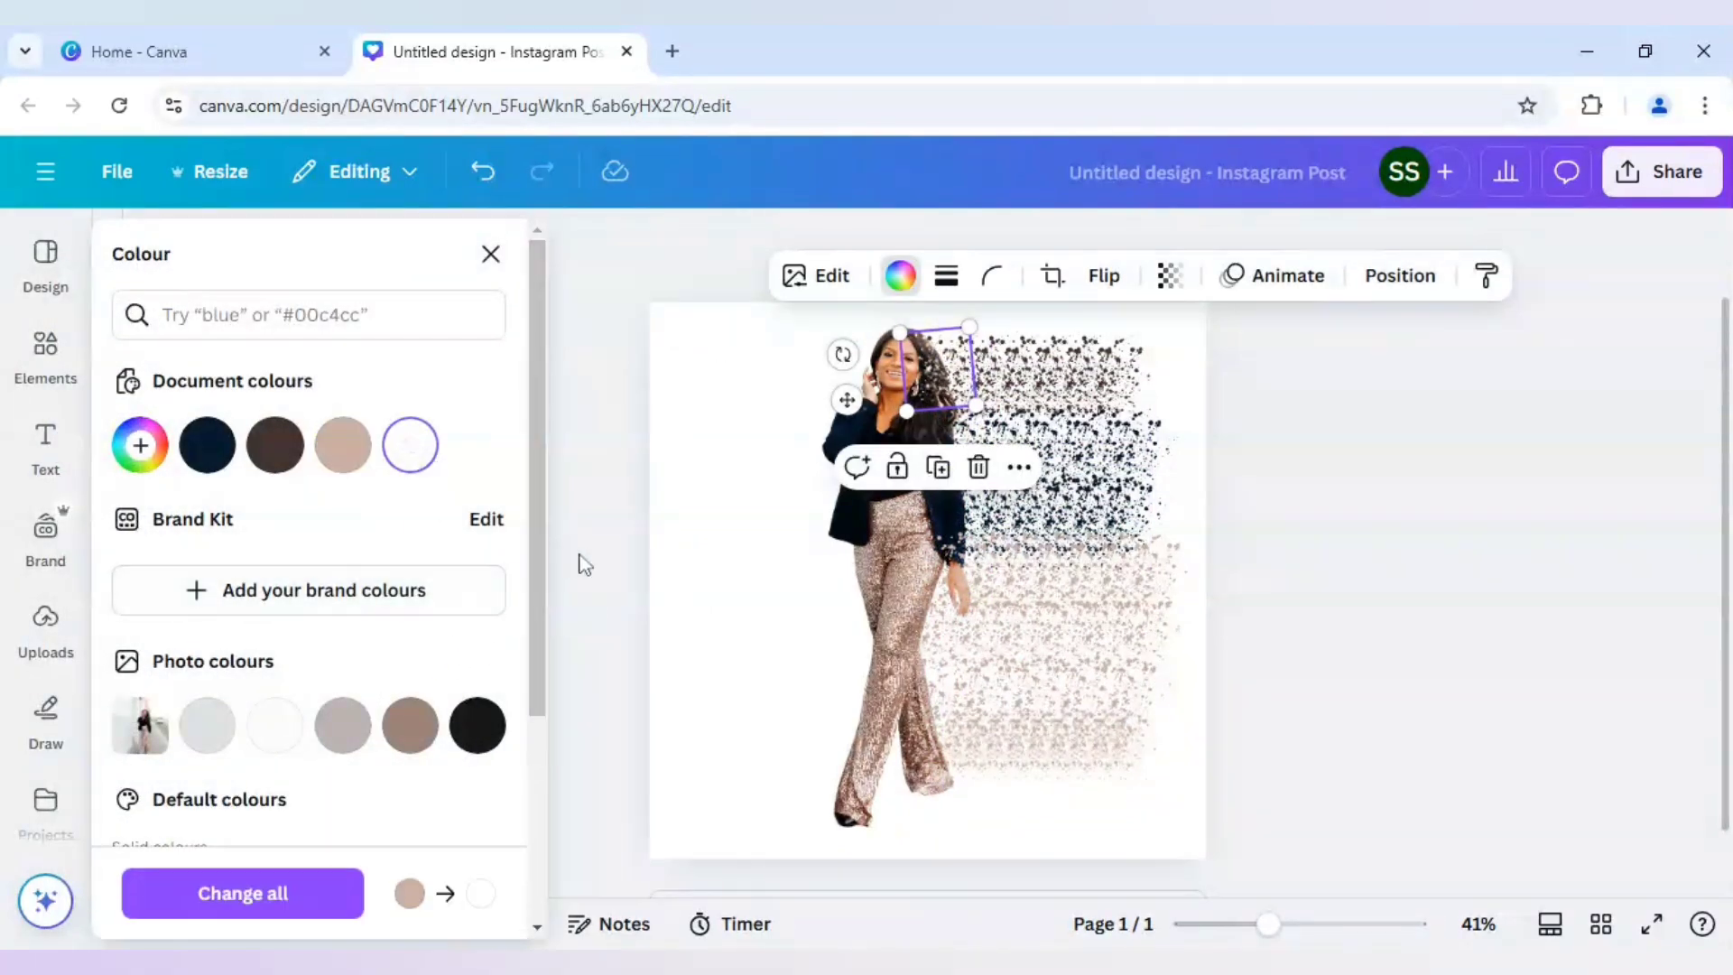
click(491, 255)
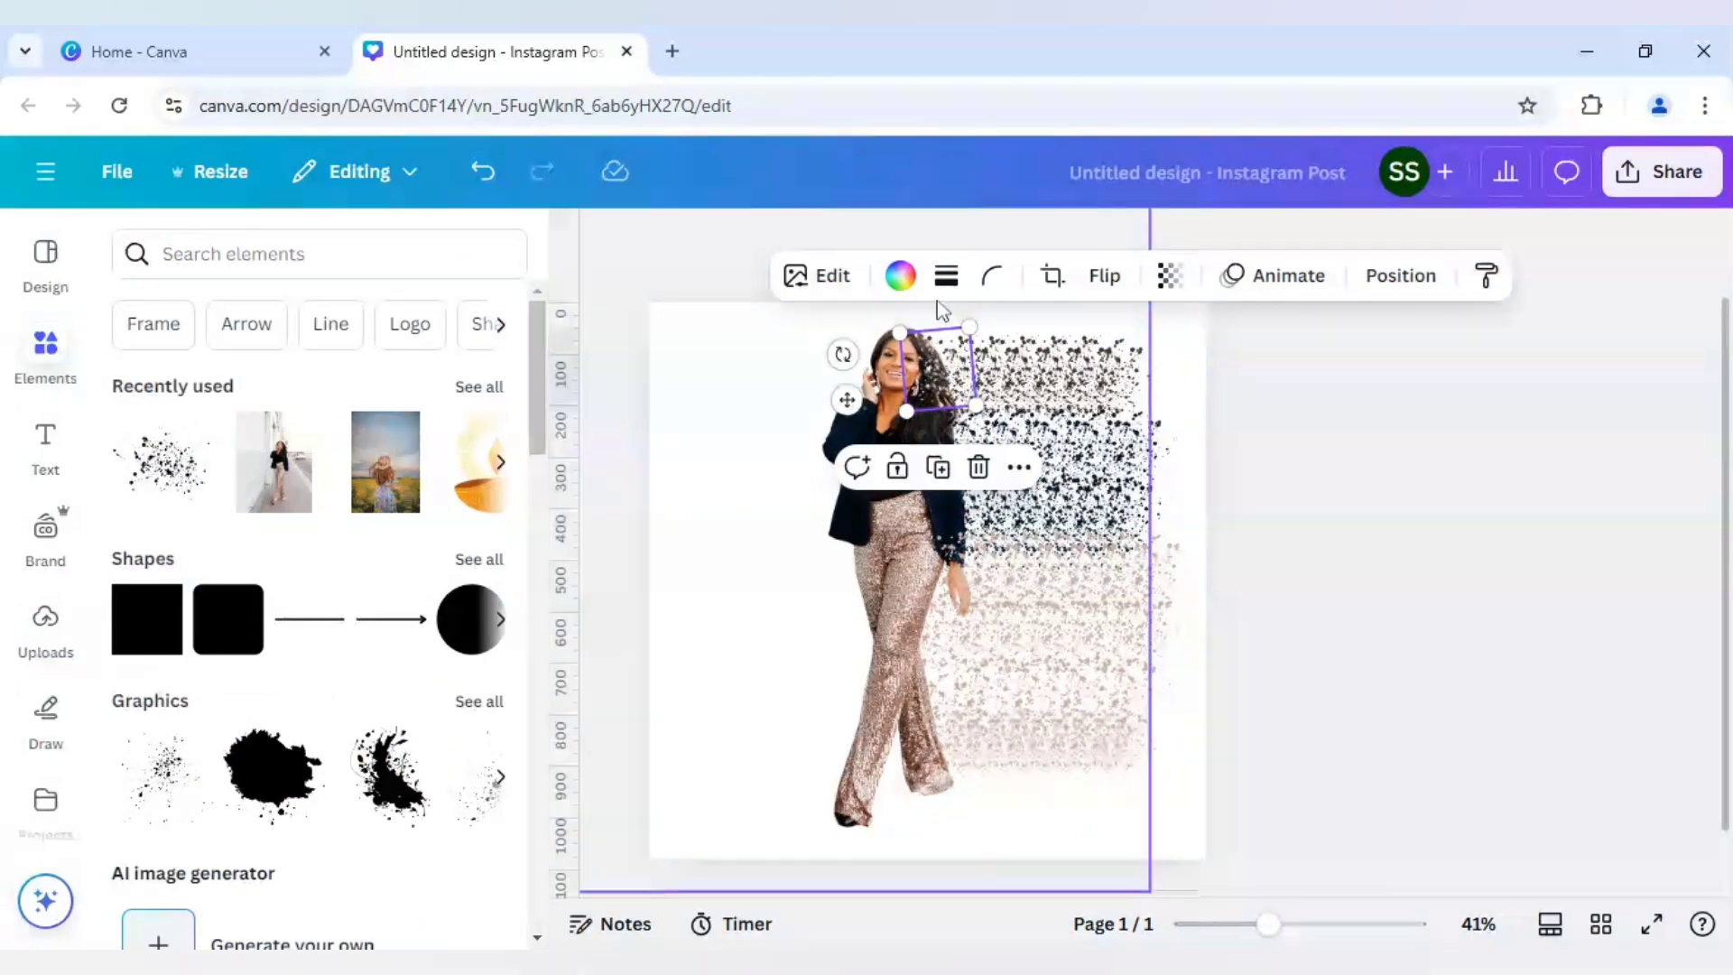
Step: Scatter white splatter copies along the jacket edge and beside the head
click(952, 474)
drag(953, 389, 943, 419)
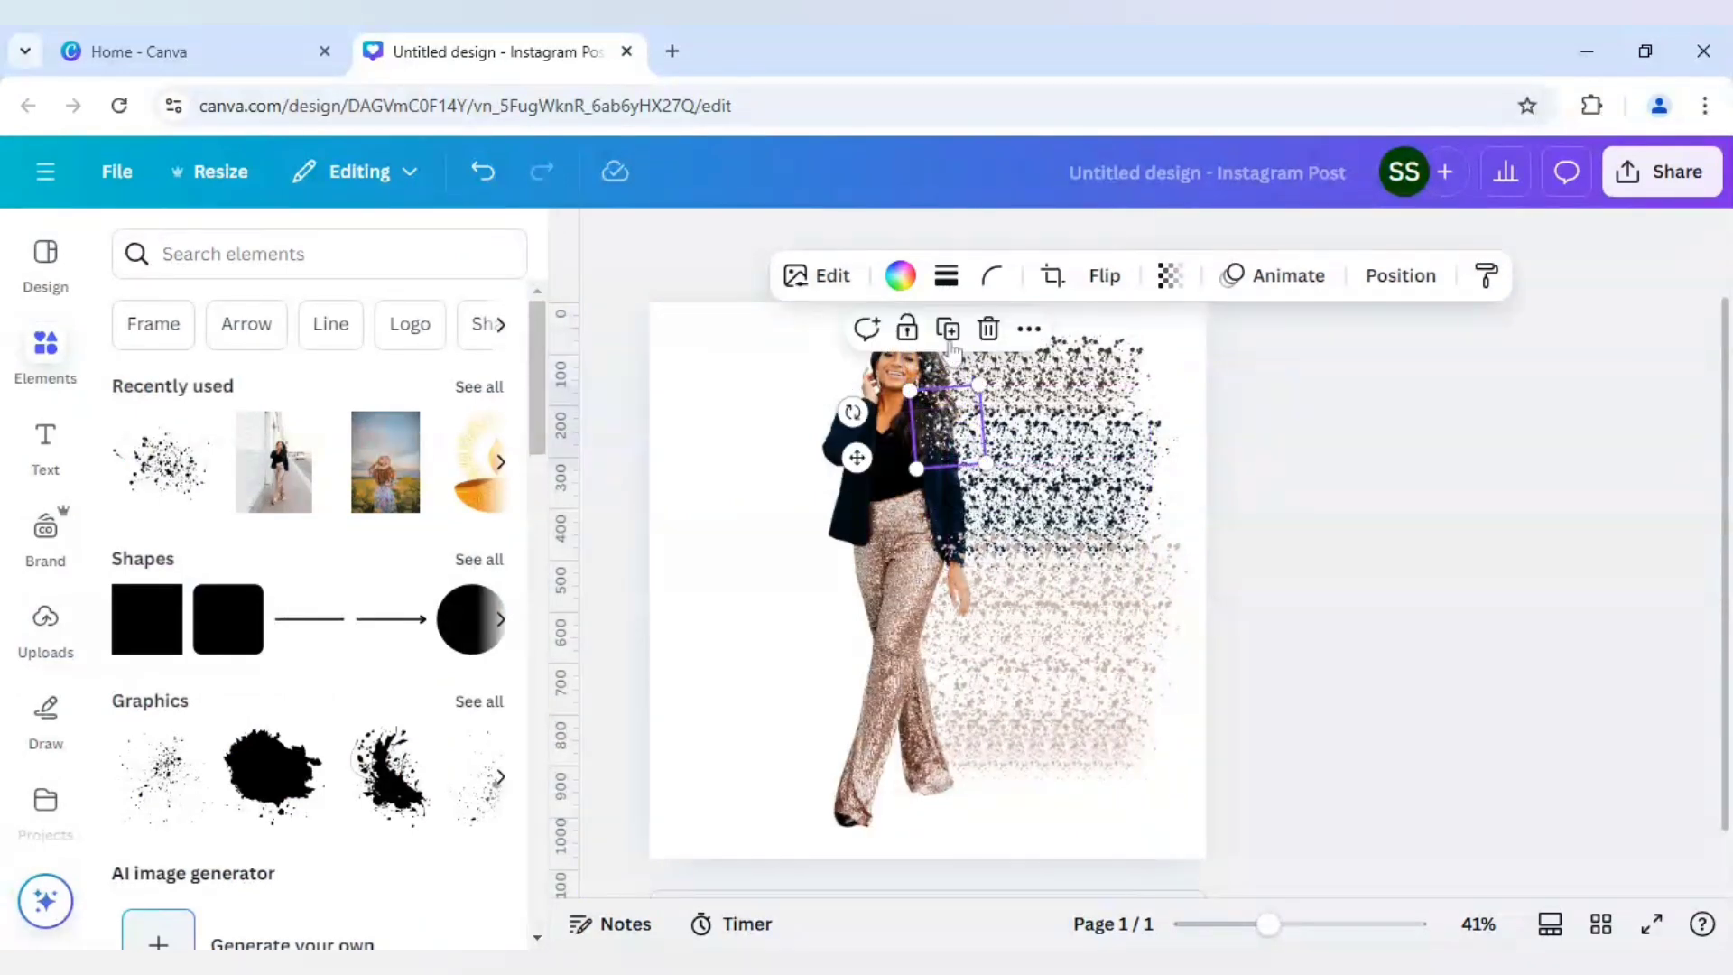
click(949, 341)
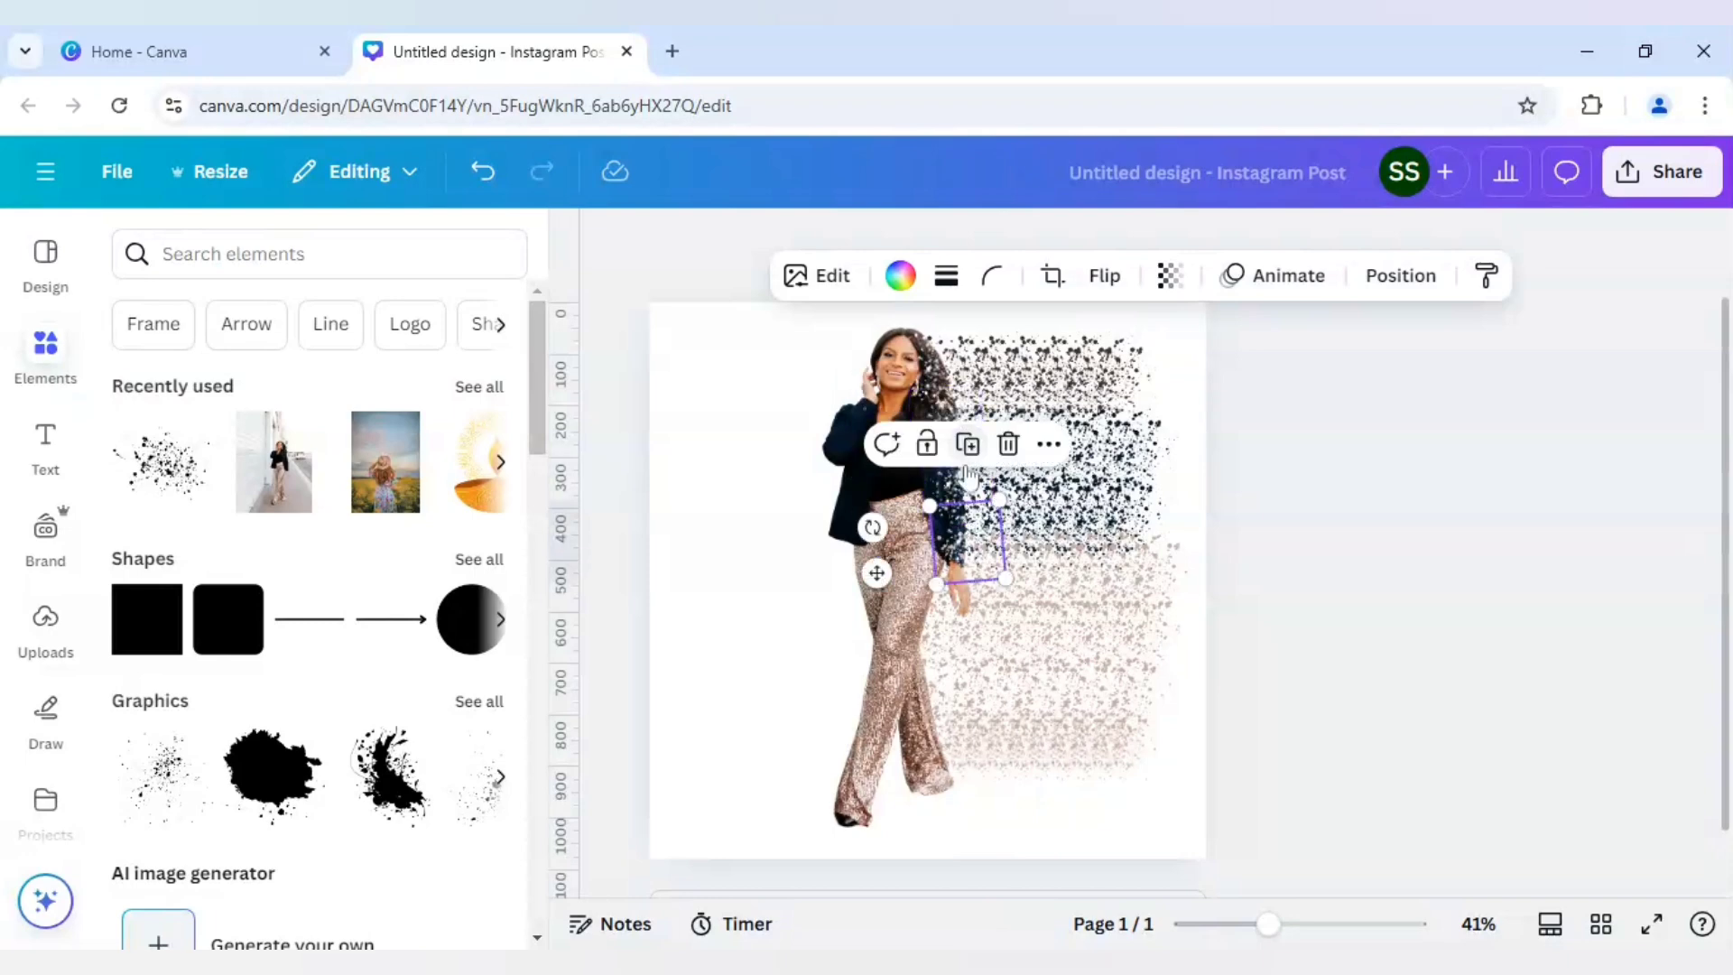
click(968, 444)
mouse_move(975, 600)
mouse_down()
mouse_move(958, 598)
mouse_move(958, 627)
mouse_move(972, 585)
mouse_up()
click(957, 498)
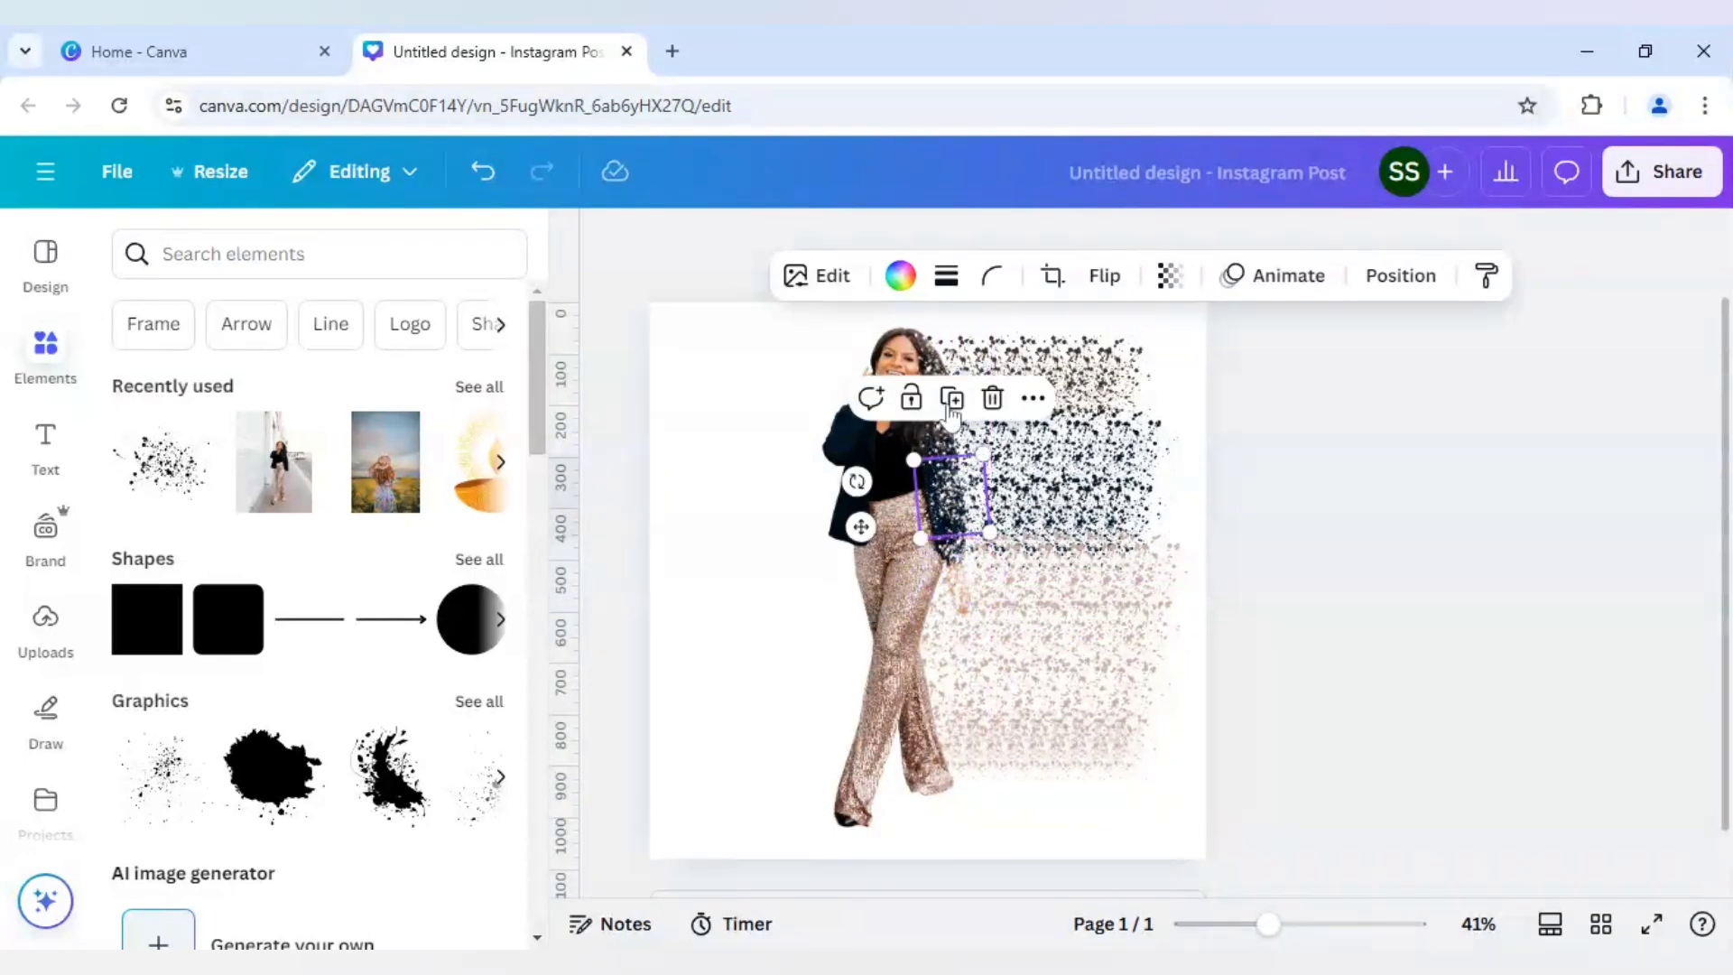
click(952, 413)
drag(946, 395, 933, 595)
Step: Place more white splatter copies on and beside the woman's hand
click(942, 456)
click(935, 490)
drag(926, 823, 970, 519)
click(959, 371)
click(969, 316)
drag(970, 519, 920, 665)
Step: Add white copies down the leg and beside the face, then select the woman's photo
click(926, 480)
click(920, 567)
drag(917, 755, 936, 746)
click(935, 648)
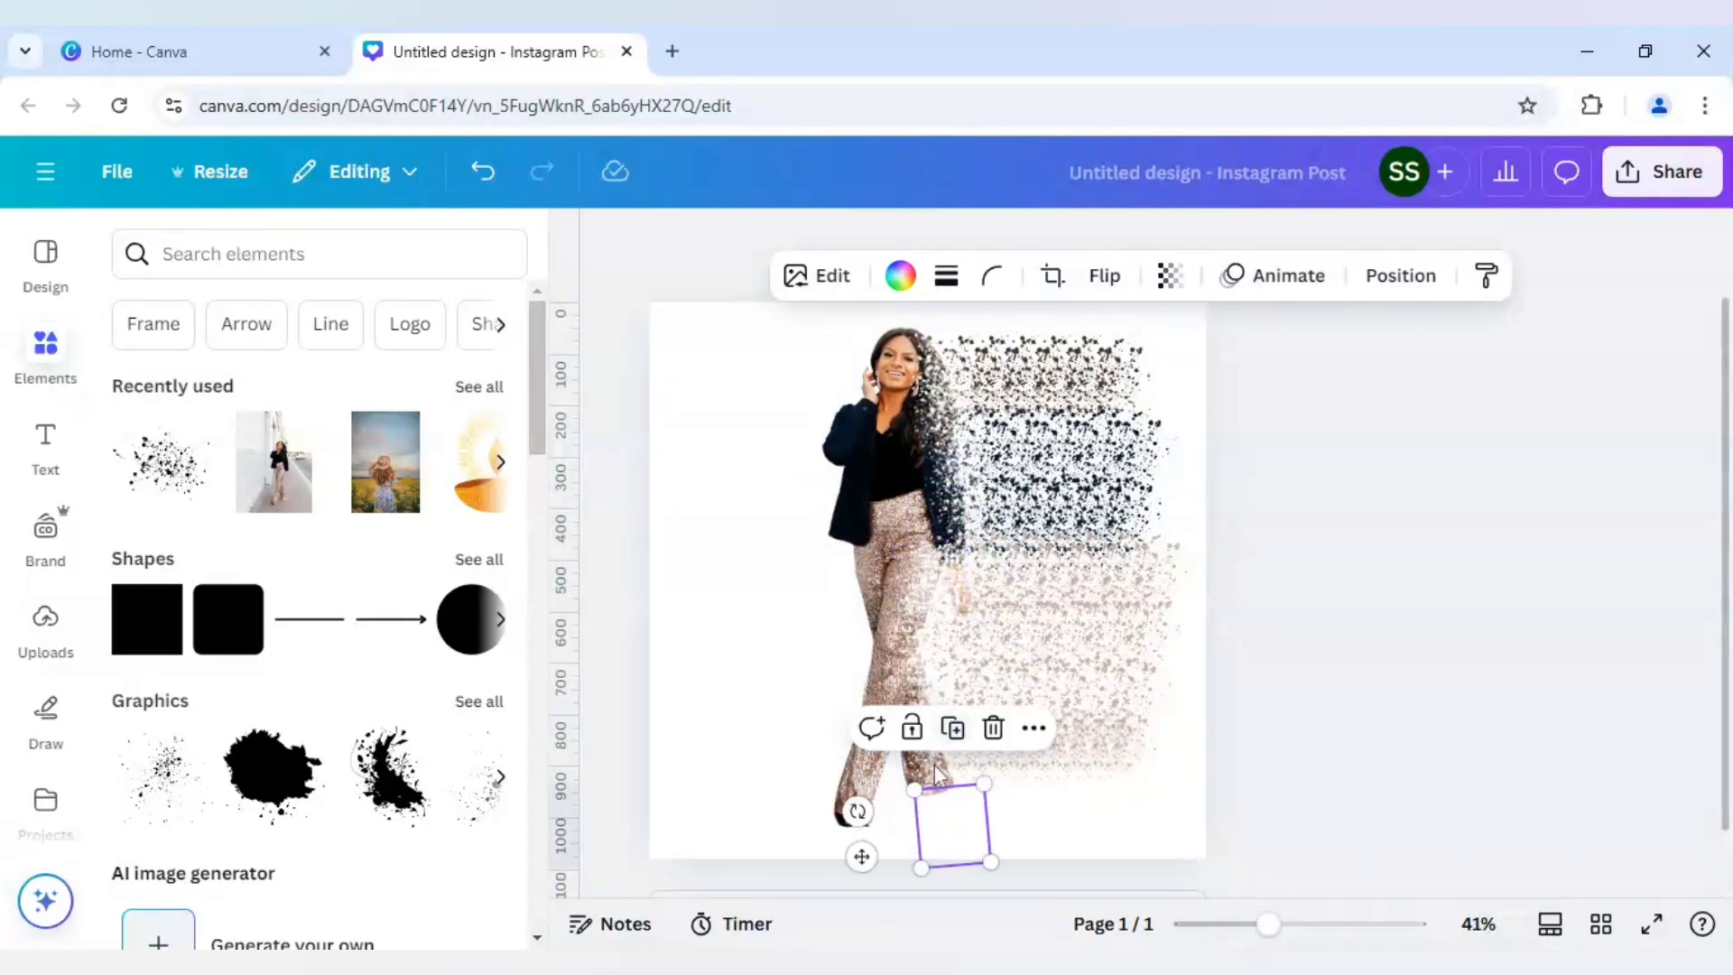
drag(947, 812, 956, 404)
click(760, 707)
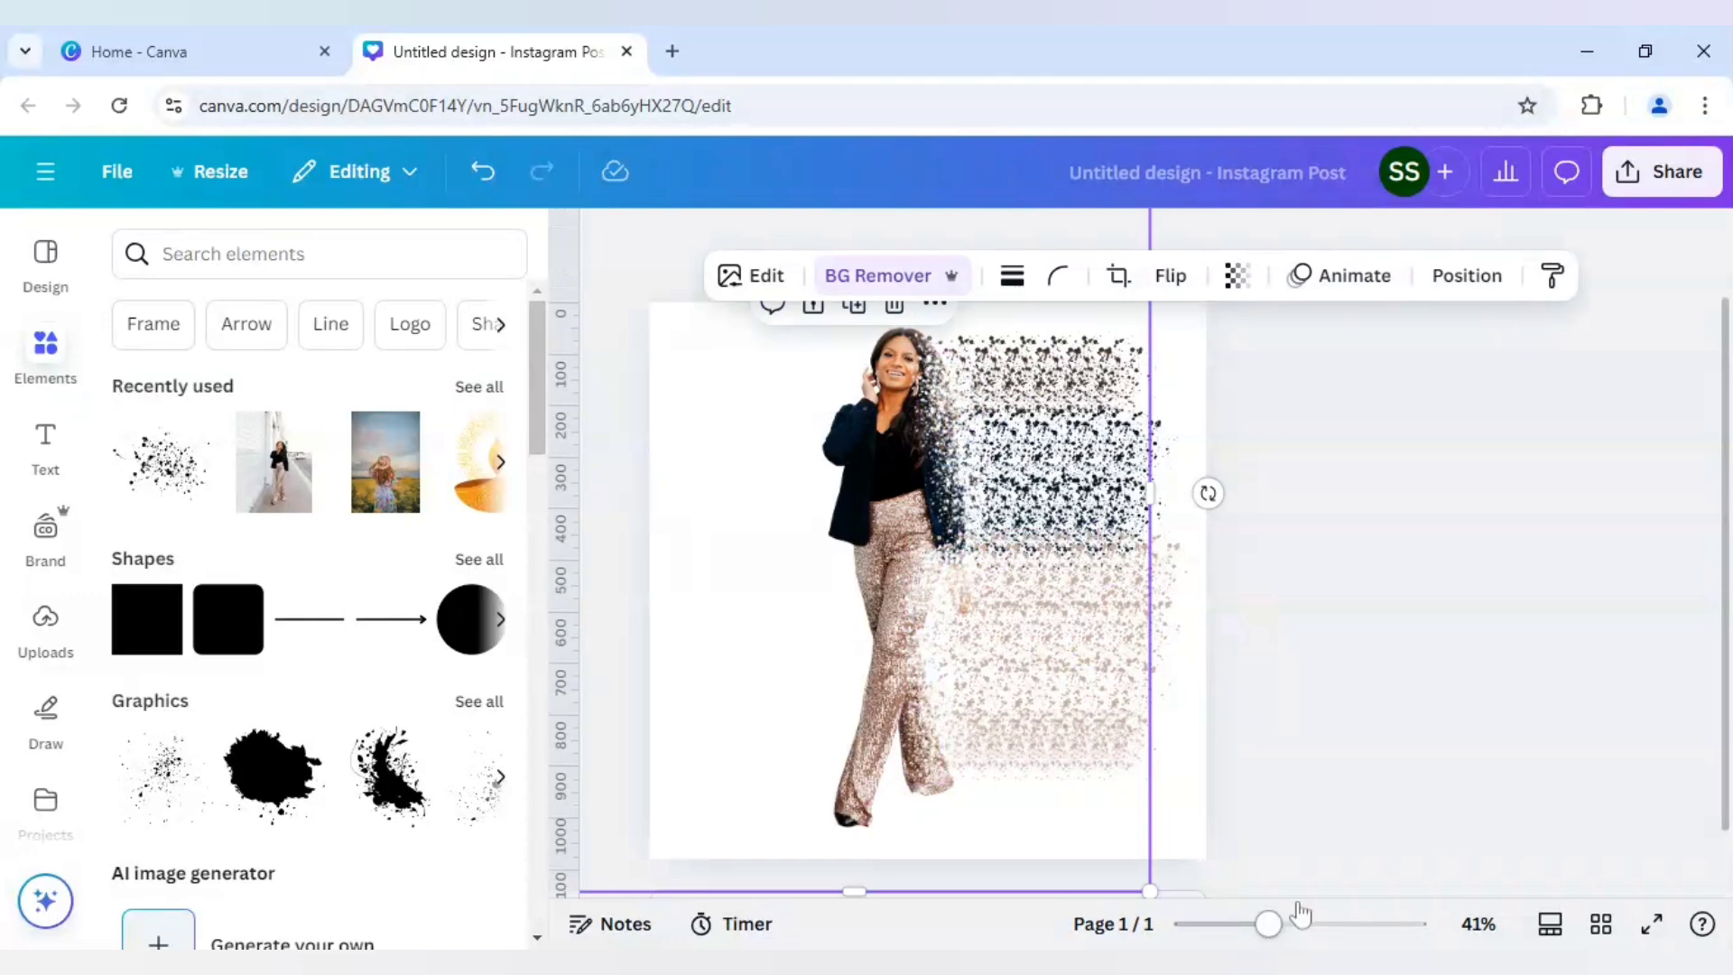
click(1333, 809)
drag(1273, 930, 1300, 927)
scroll(1288, 699, up, 1)
scroll(1289, 700, up, 1)
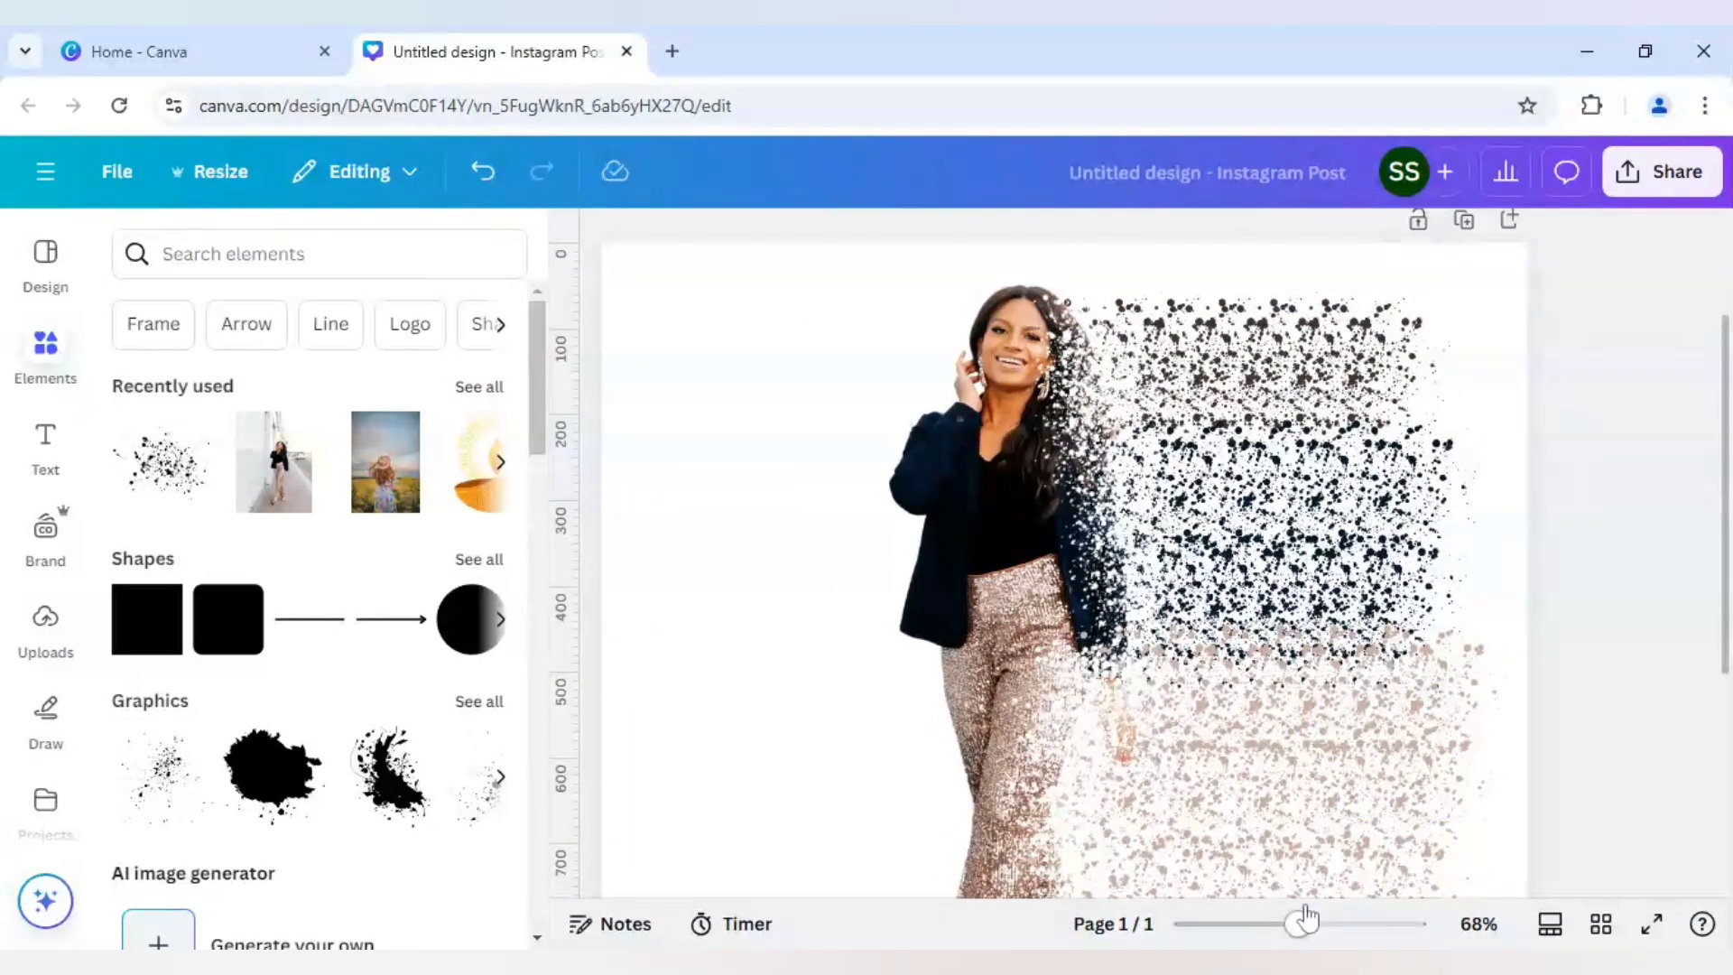
drag(1299, 929, 1253, 927)
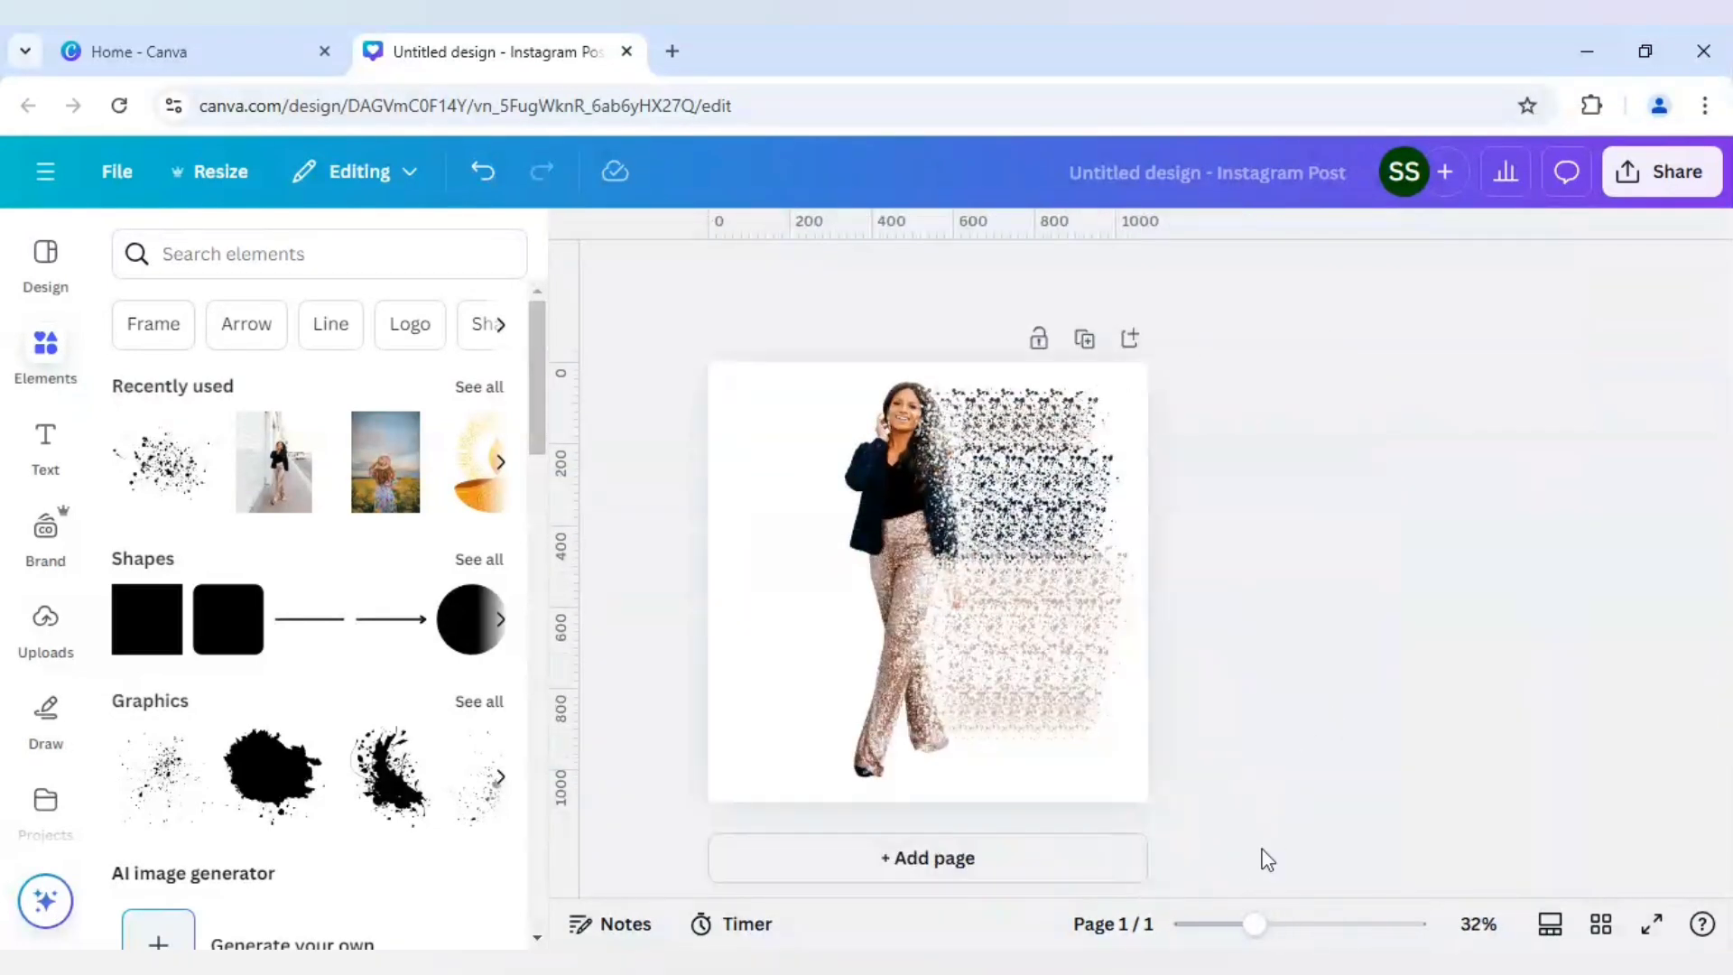
drag(1254, 925, 1280, 925)
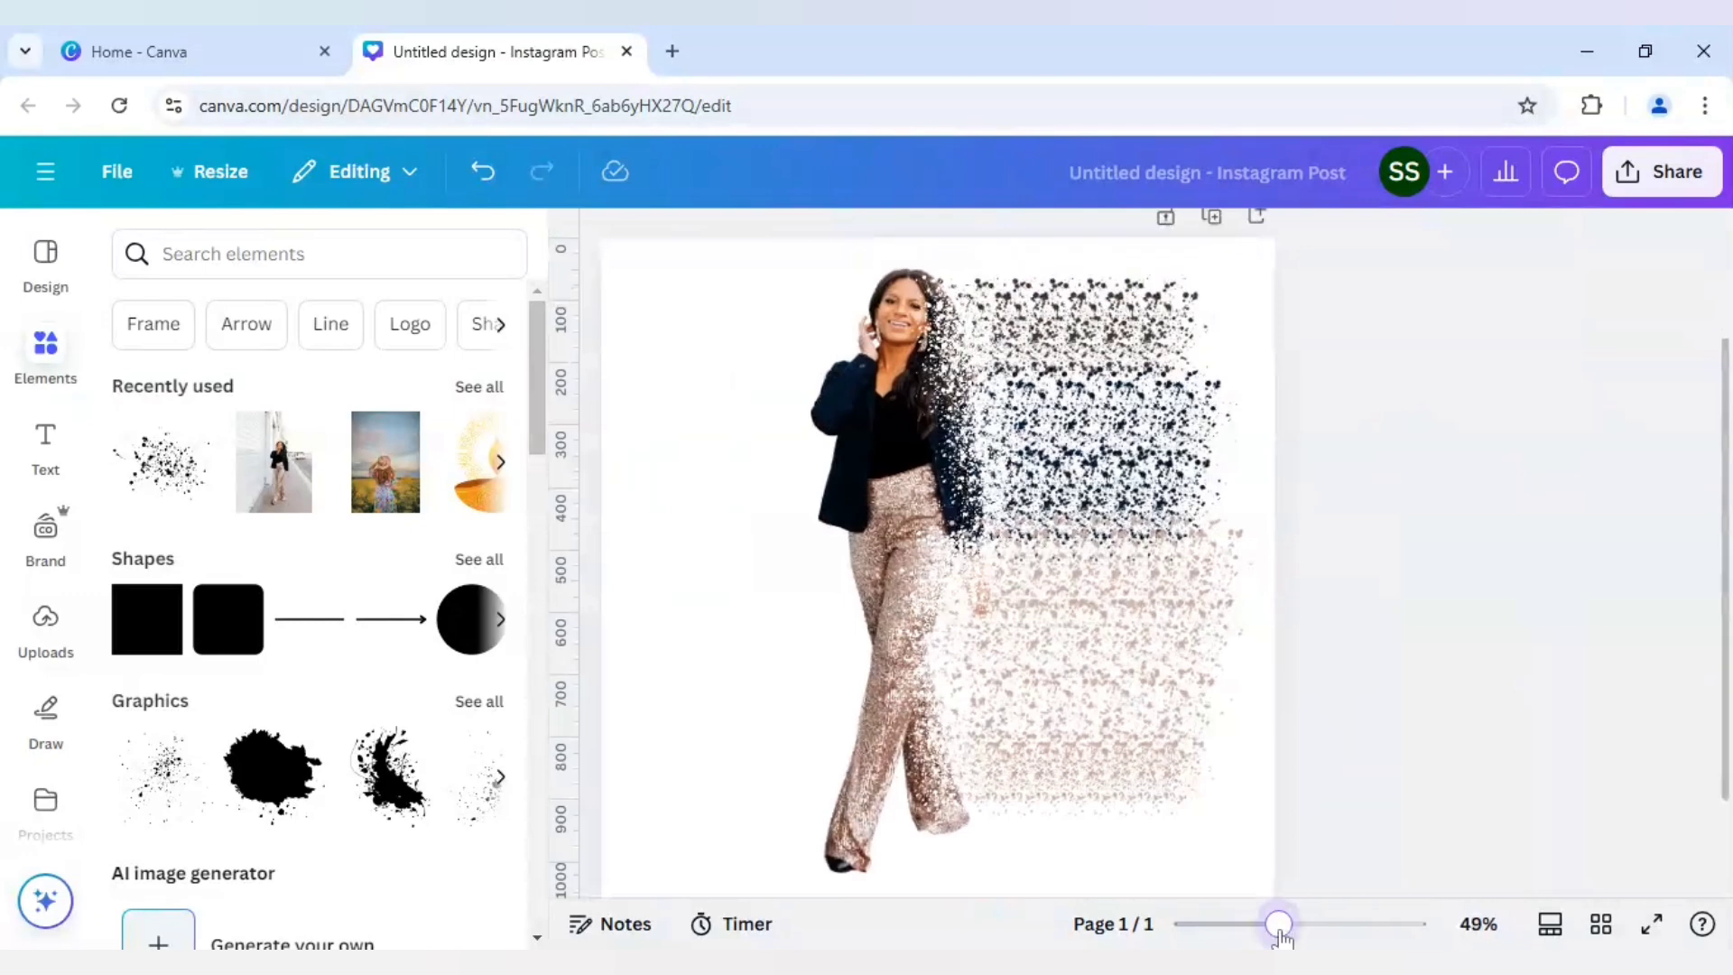